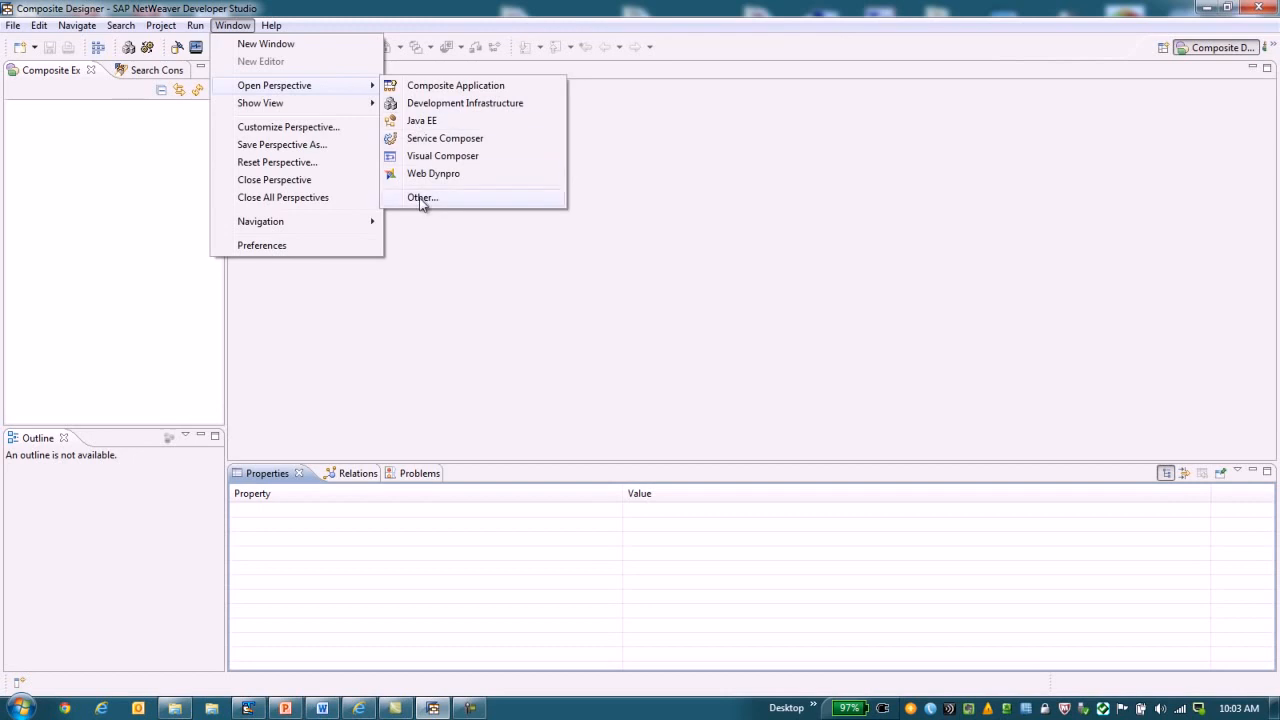
Open the SAP Process Integration Designer perspective.
click(422, 200)
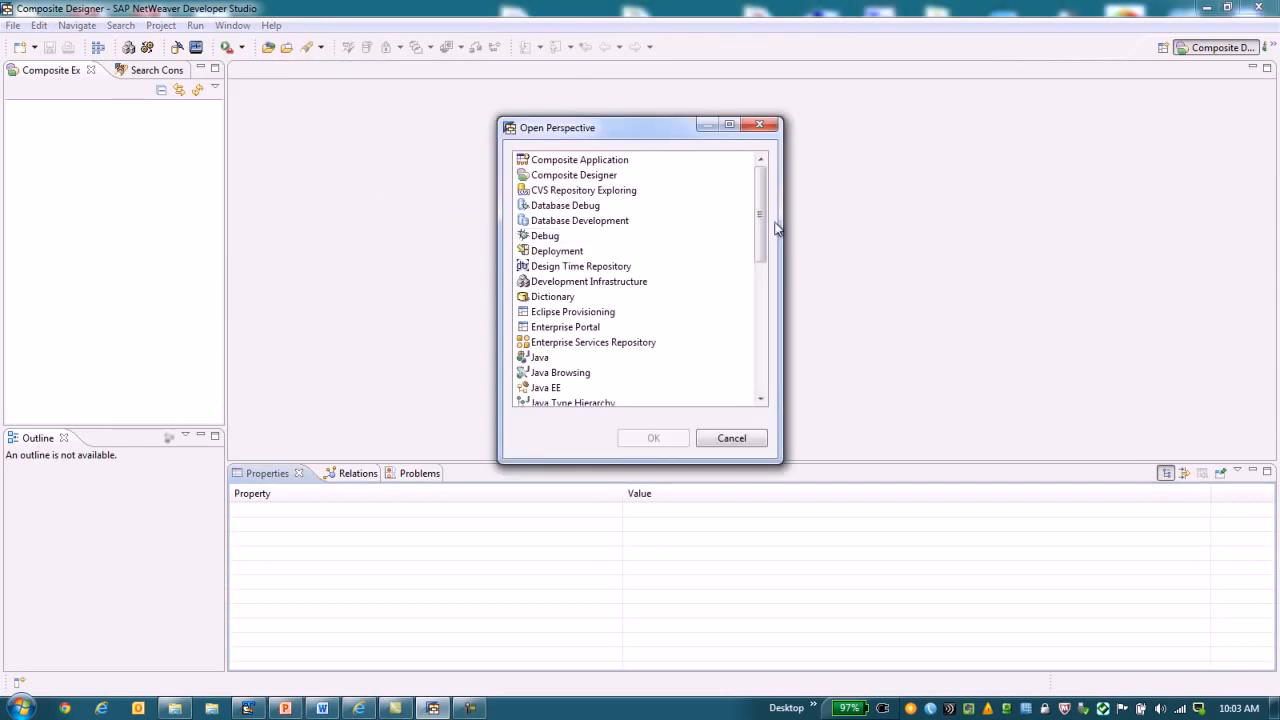
drag(760, 232, 760, 340)
click(660, 298)
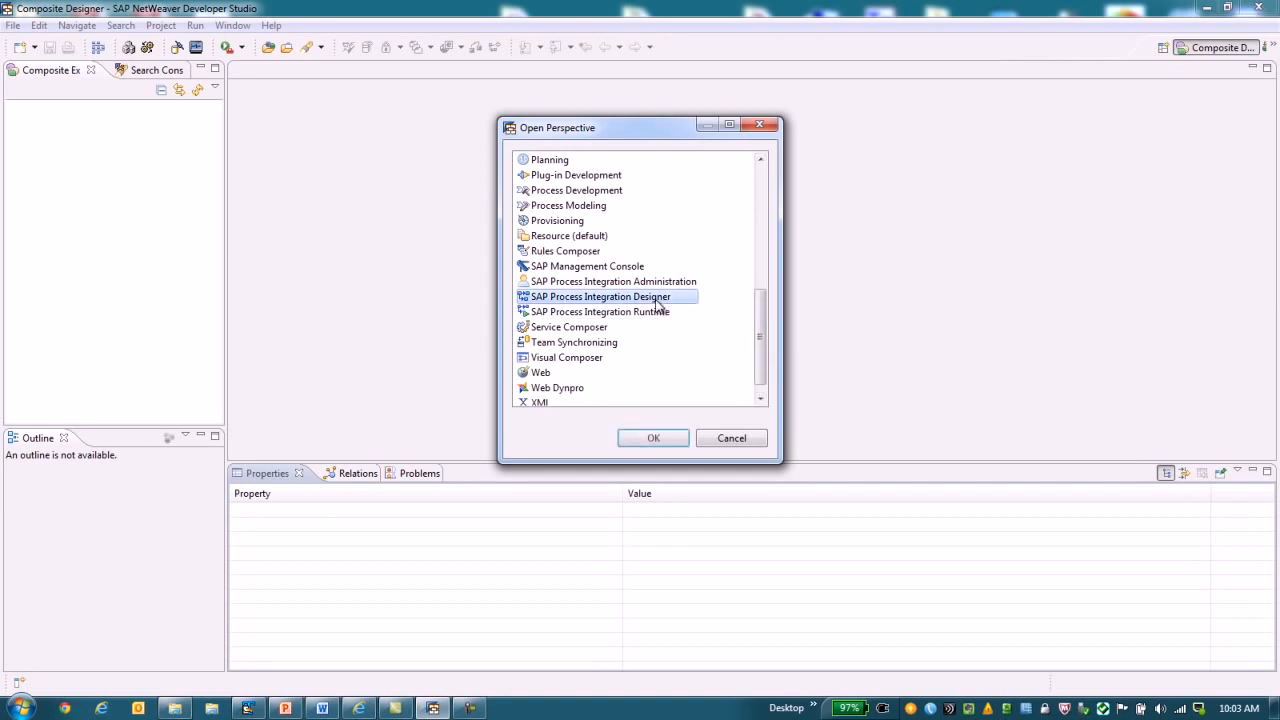
click(653, 438)
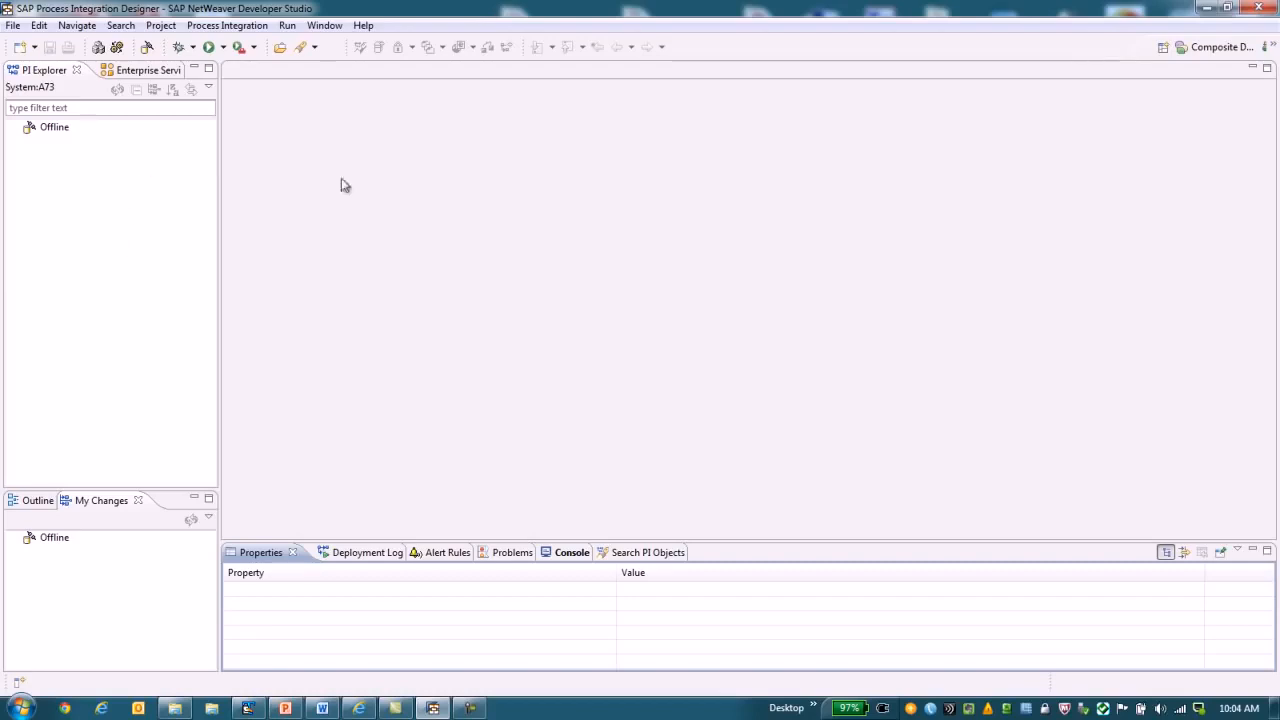
Connect to the Process Integration system, entering the account user name and password.
click(147, 51)
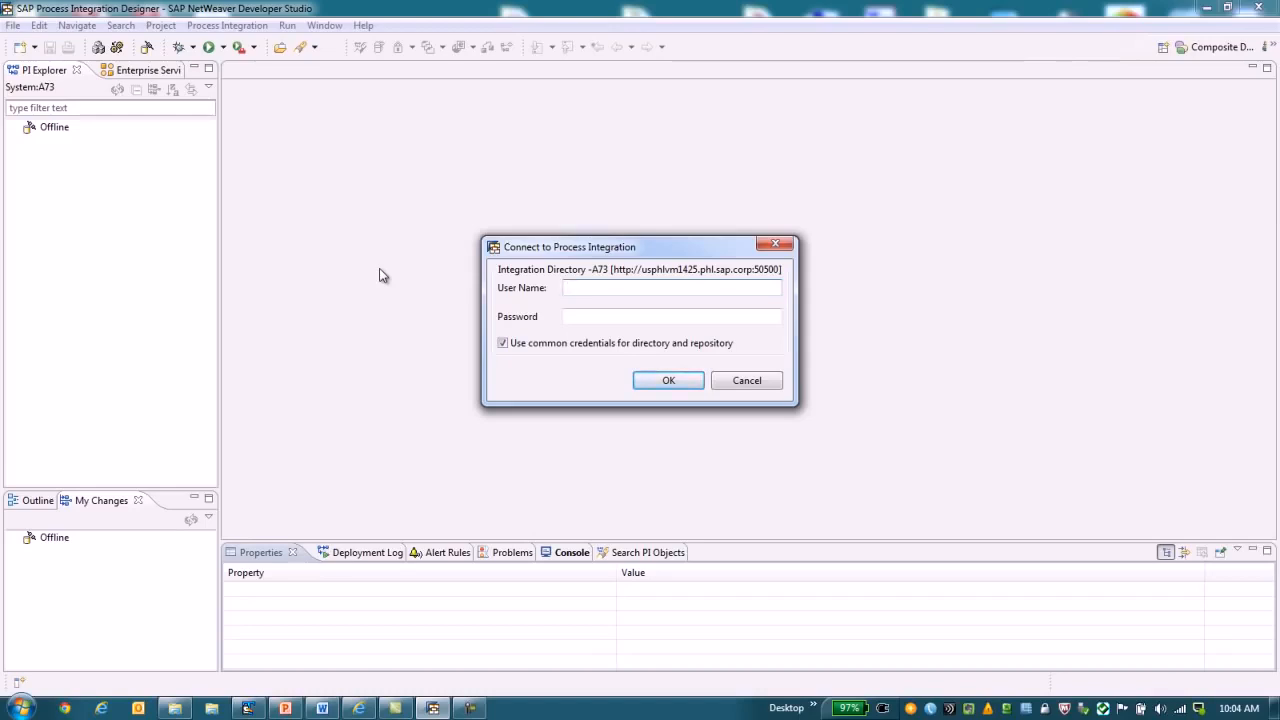
text(**)
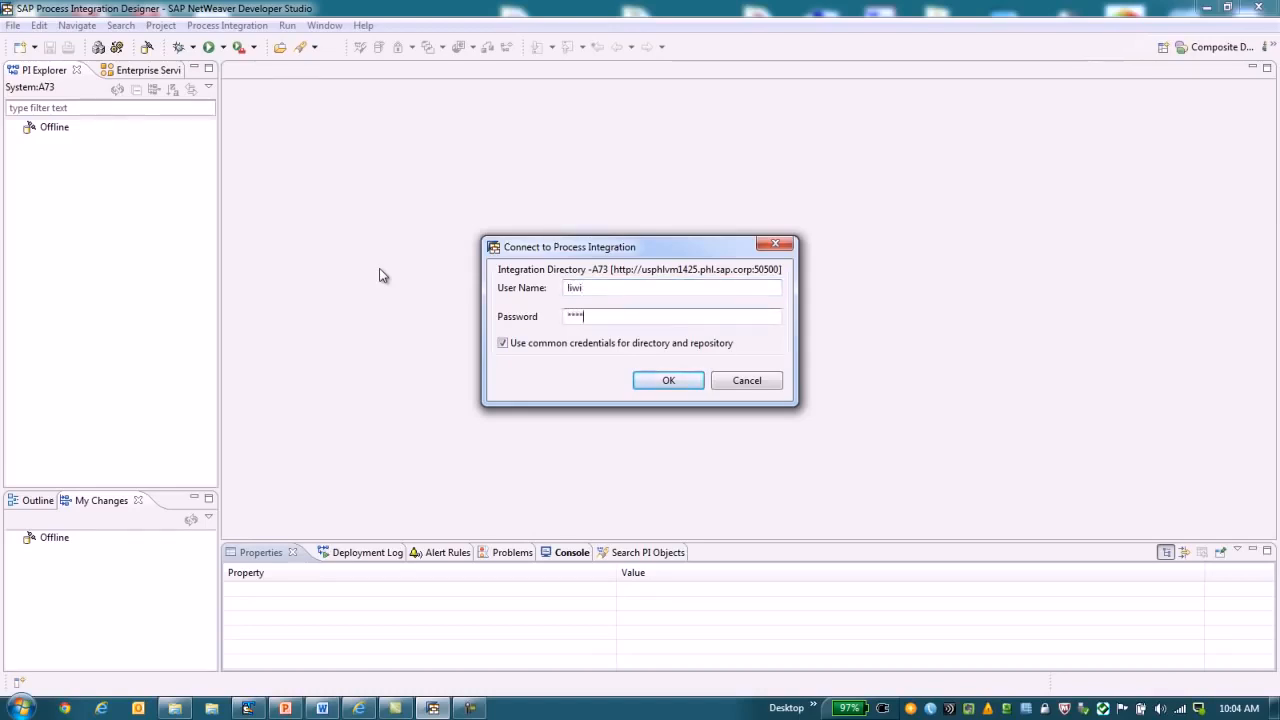
key(Return)
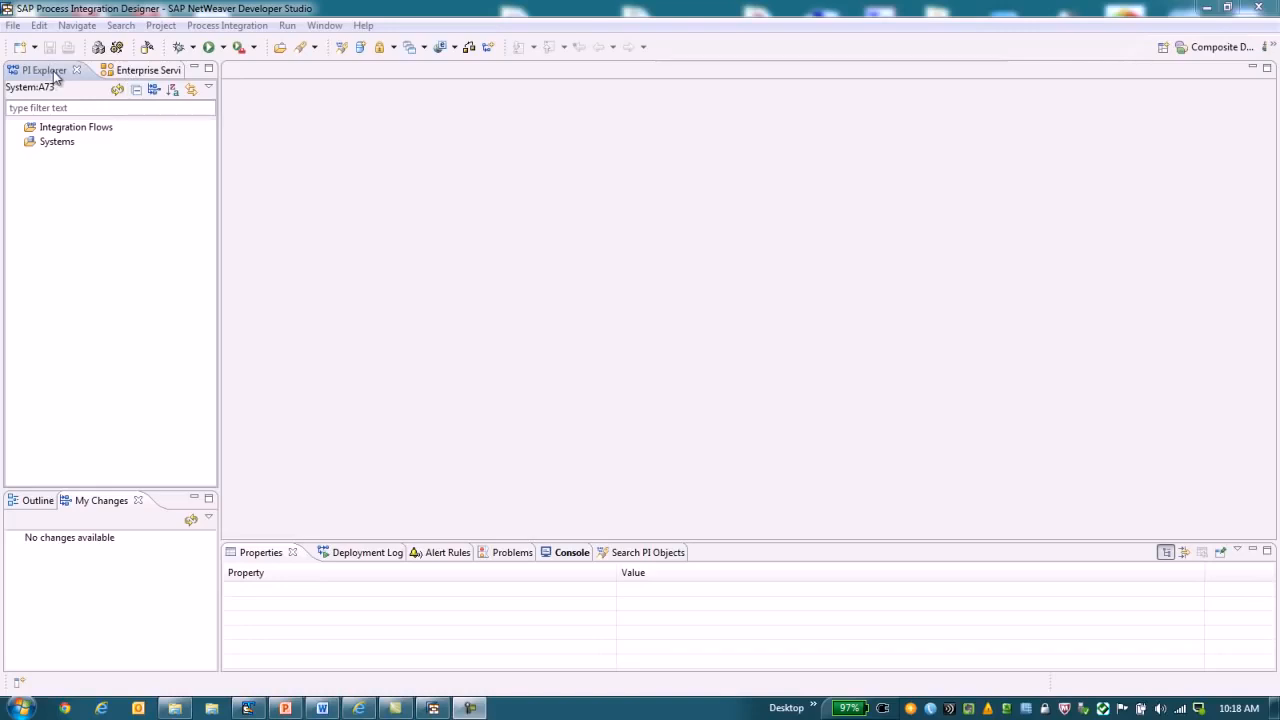
Look over the Enterprise Services browser, and open the IDoc2NonSAP integration flow from the Demo folder at 110% zoom.
click(139, 77)
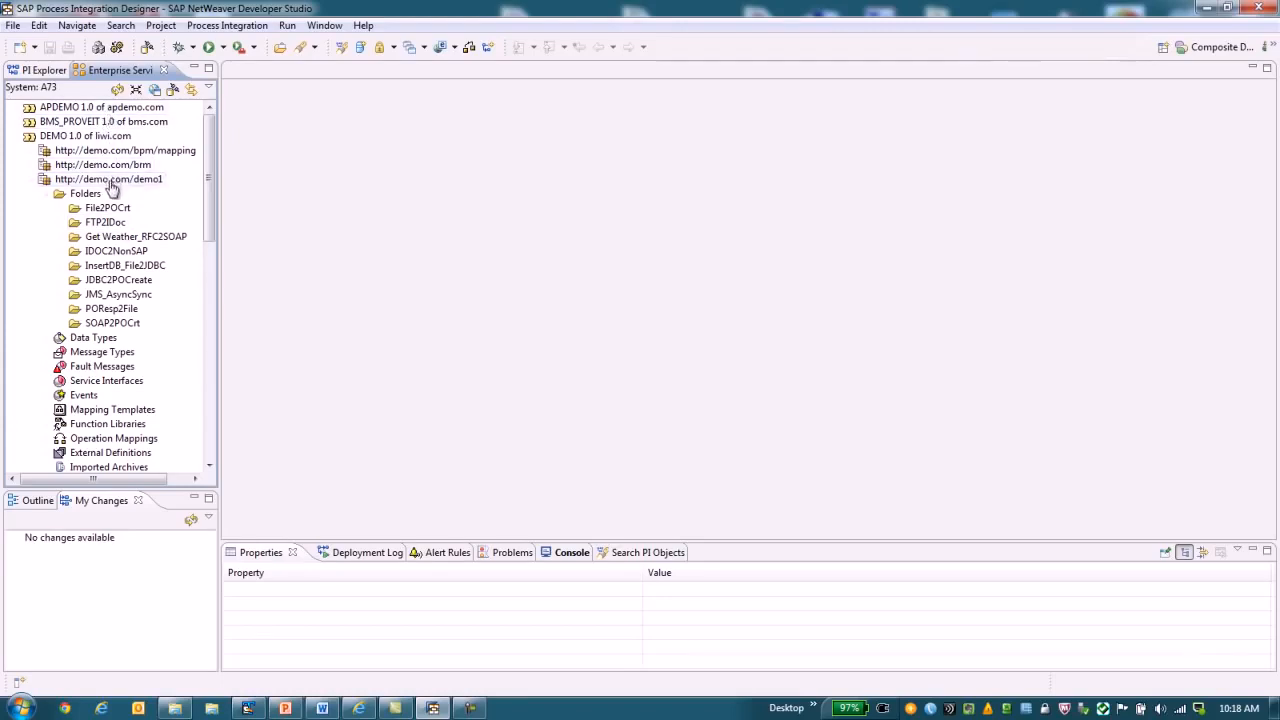
click(46, 73)
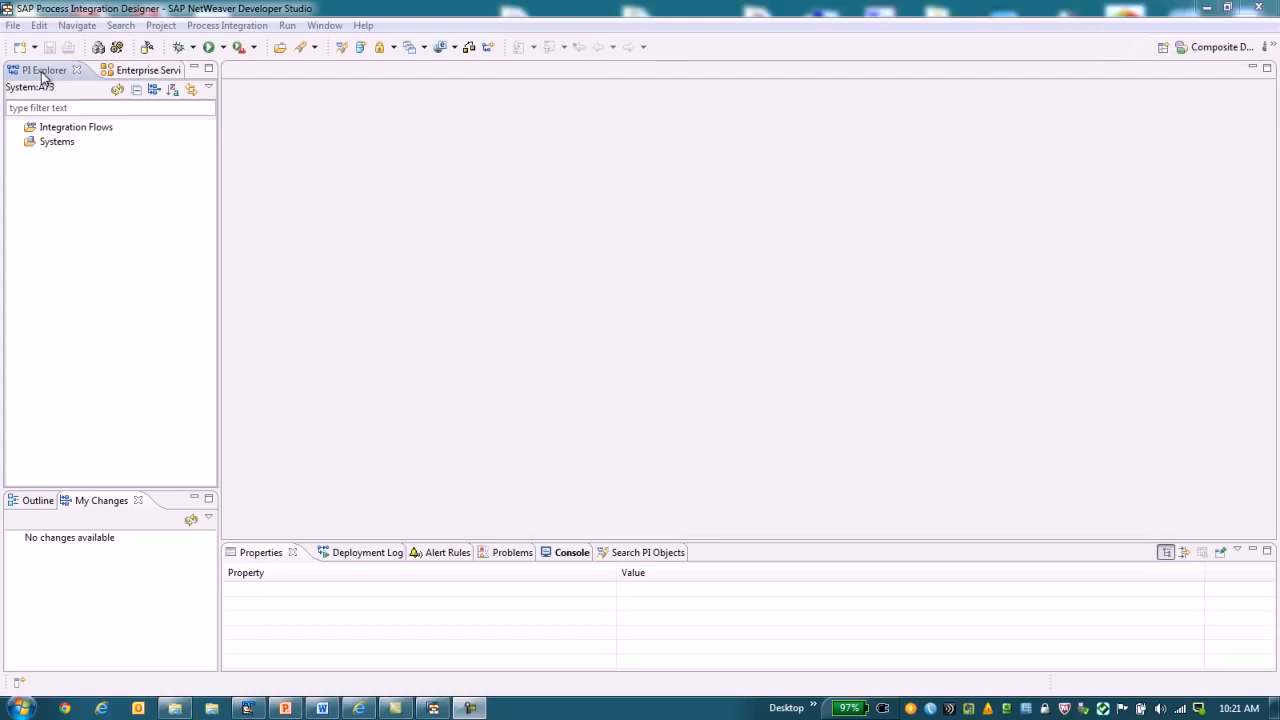
click(16, 128)
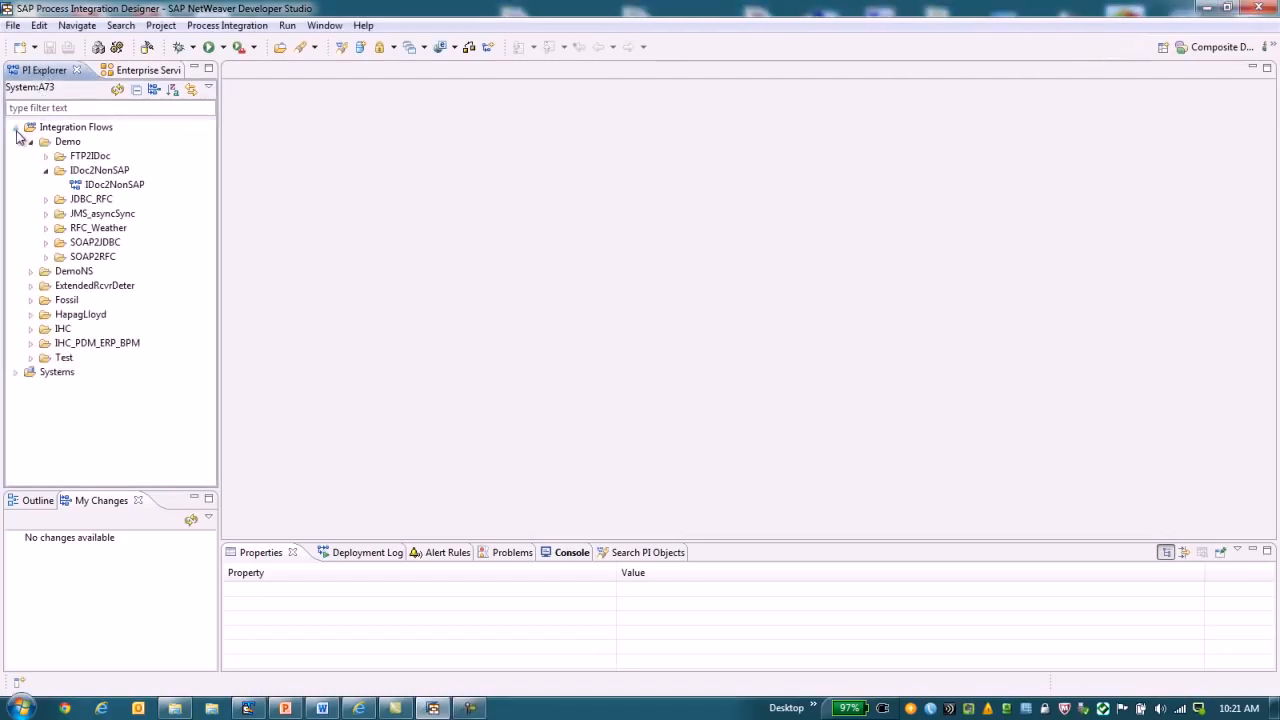
double_click(82, 186)
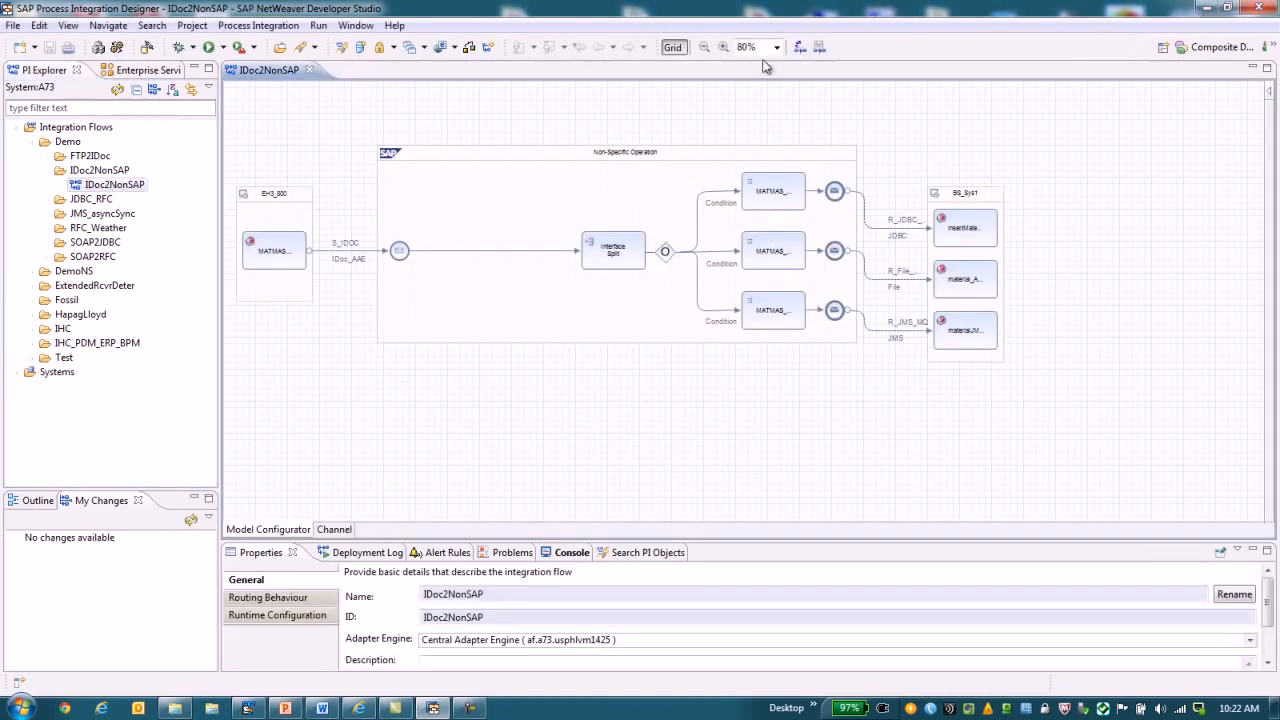
click(746, 47)
text(110)
key(Return)
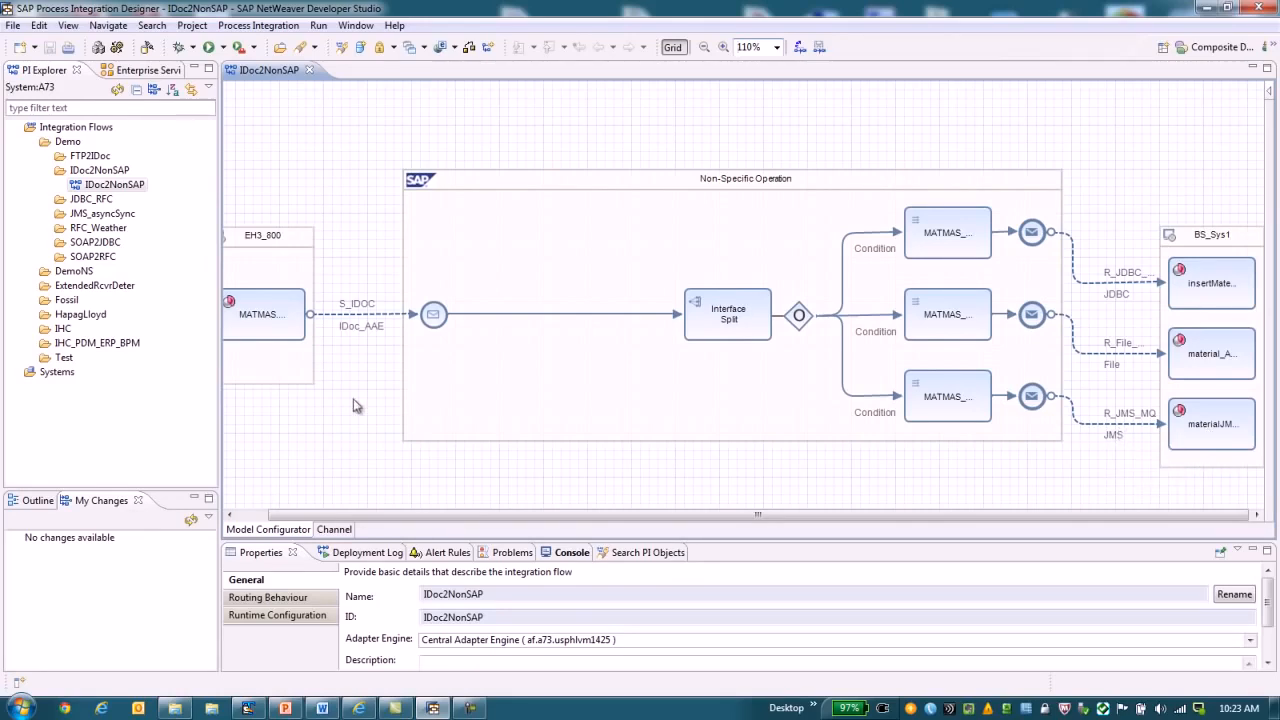
Examine the S_IDOC sender channel's configuration, including the available adapter types and its RFC parameters, and return to the flow model.
right_click(355, 323)
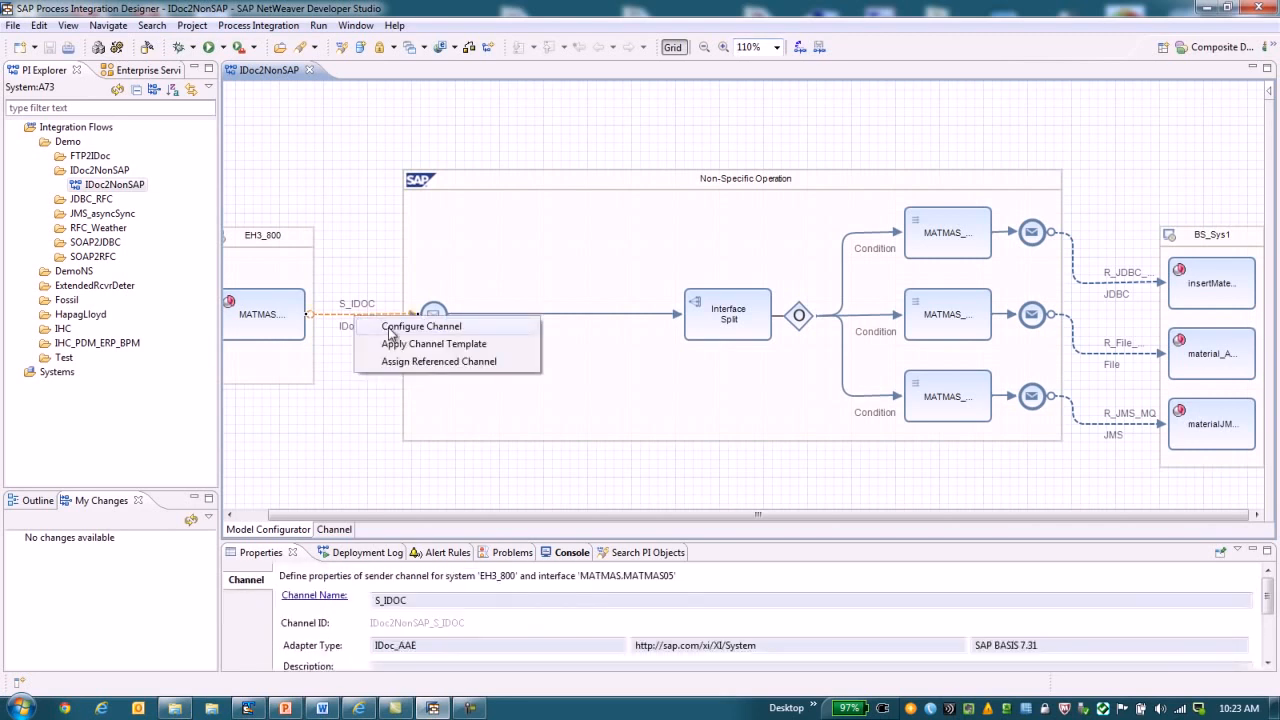
click(388, 327)
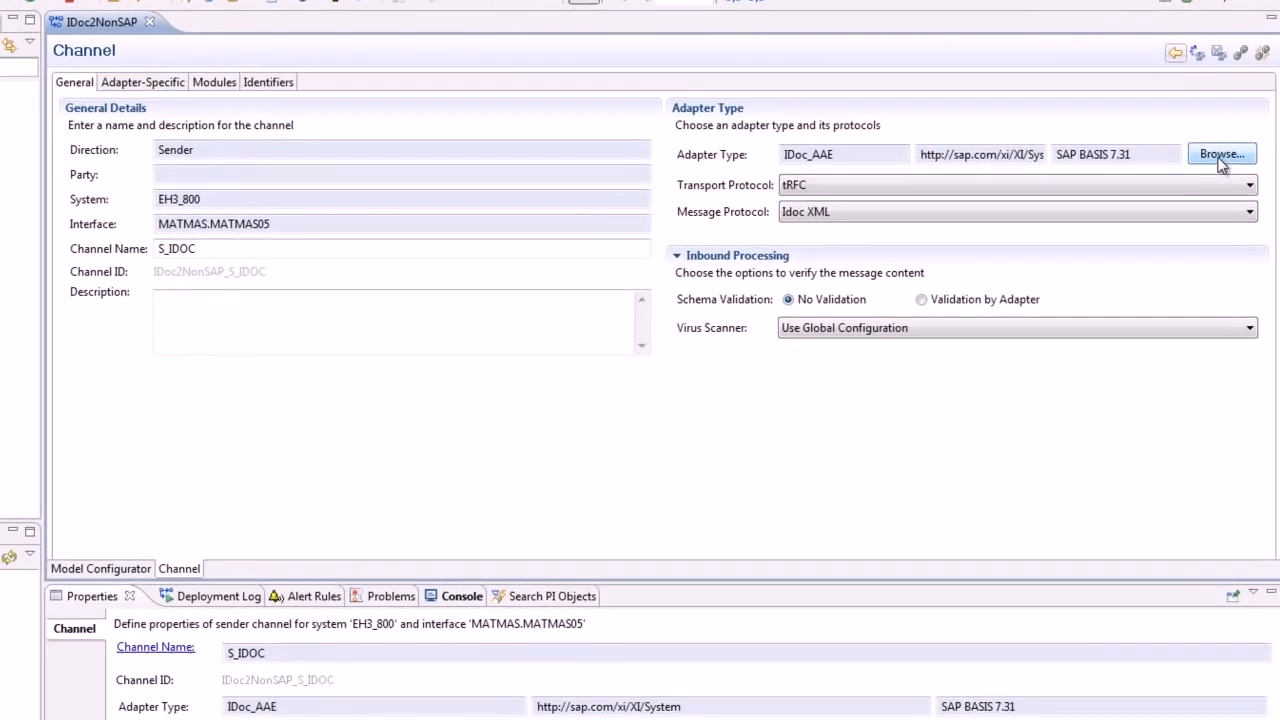
click(1209, 185)
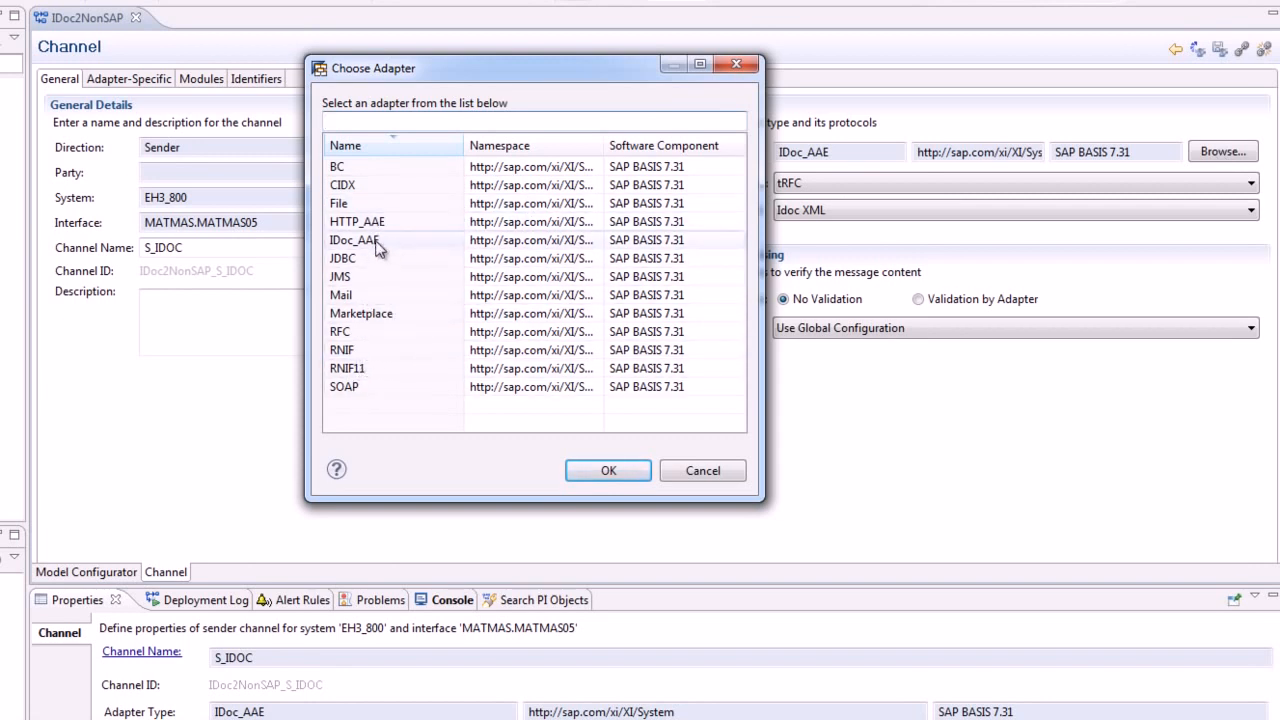
click(735, 66)
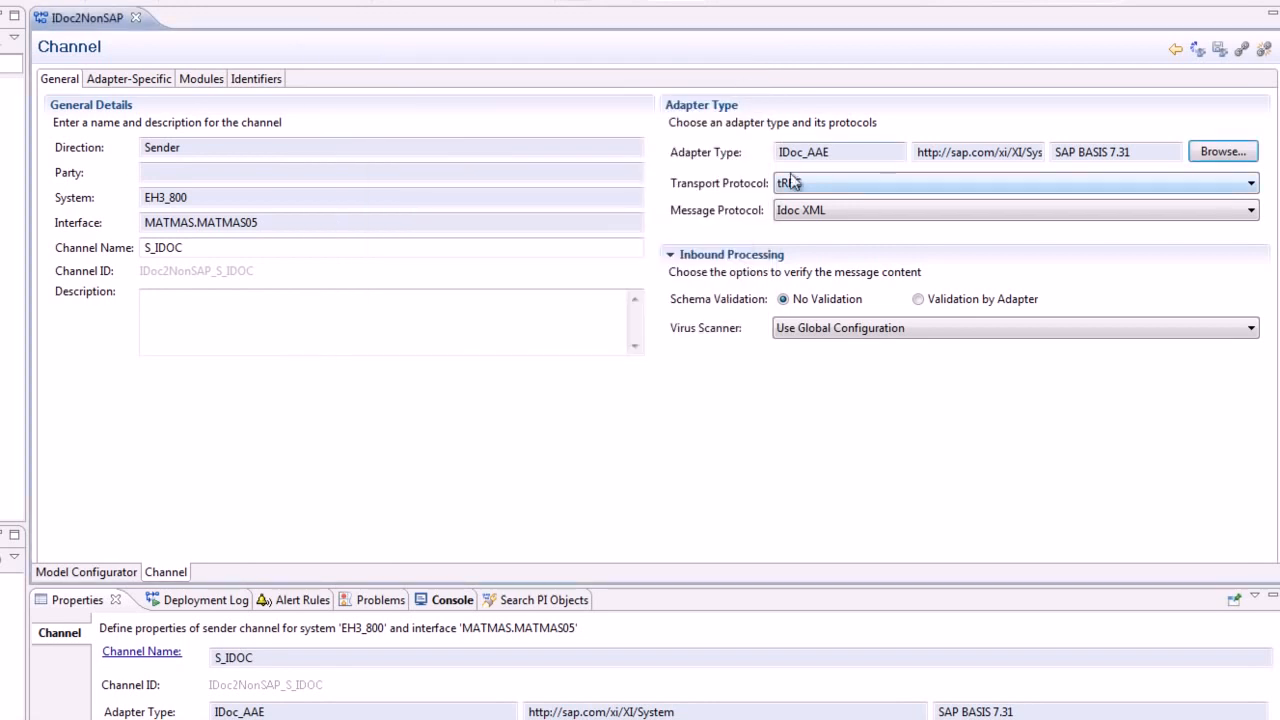
click(125, 82)
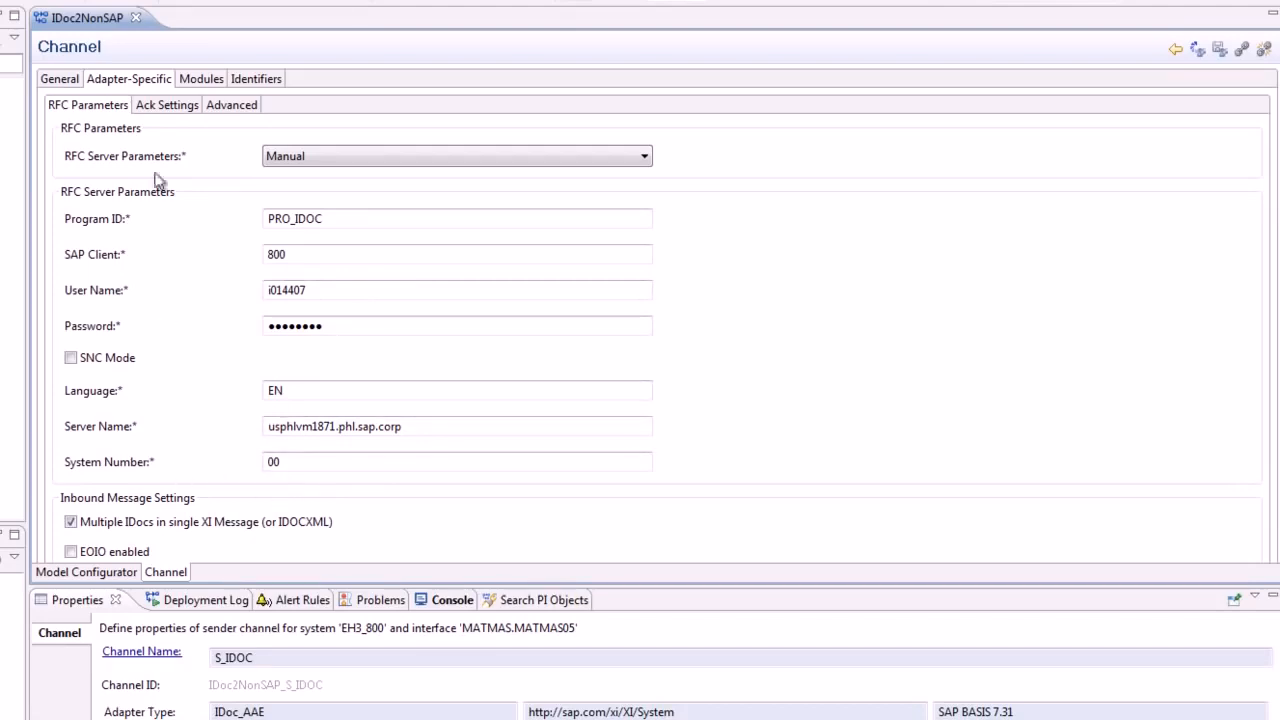
click(86, 572)
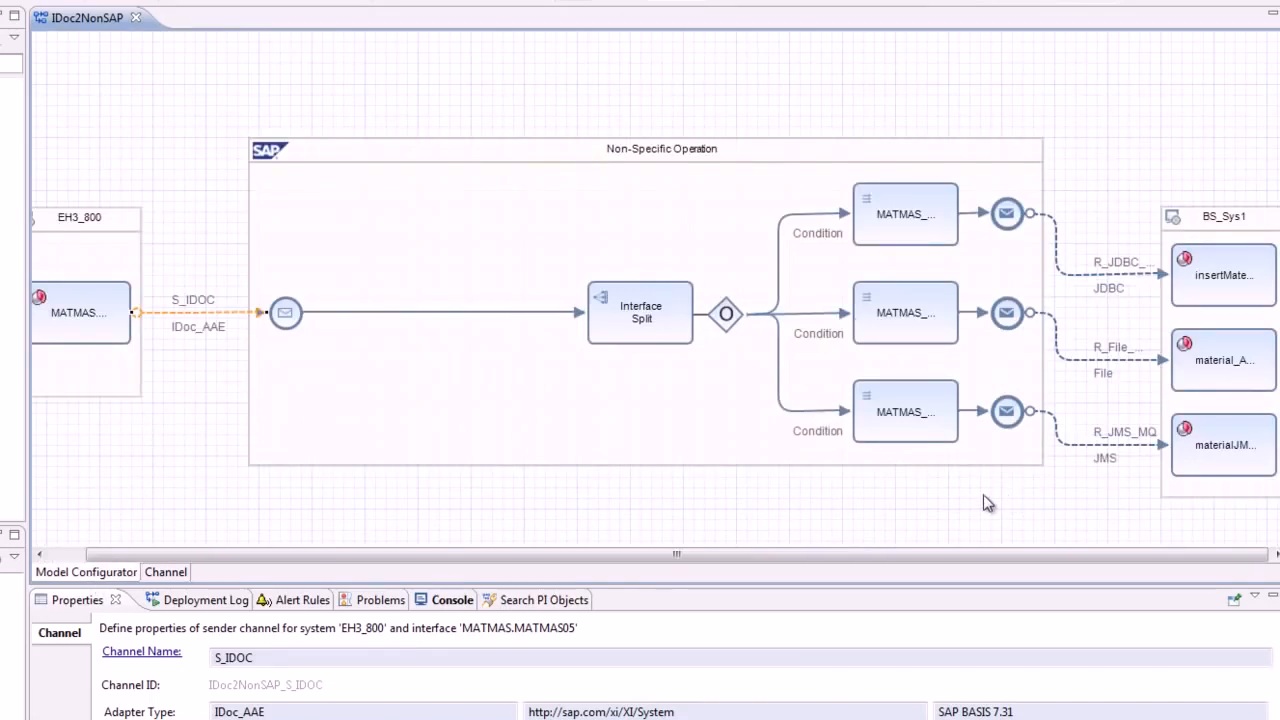
Examine the R_JDBC_MSS receiver channel's adapter choices and database connection settings, and return to the flow model.
right_click(1108, 284)
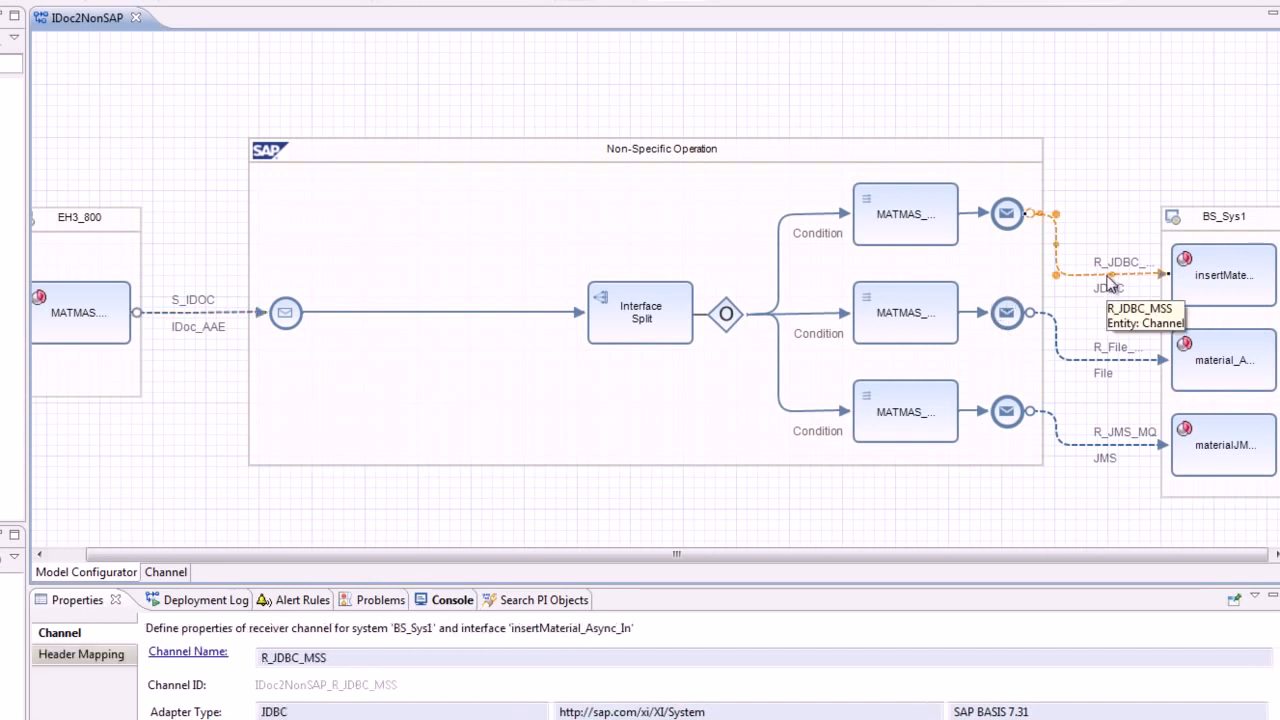
click(1119, 291)
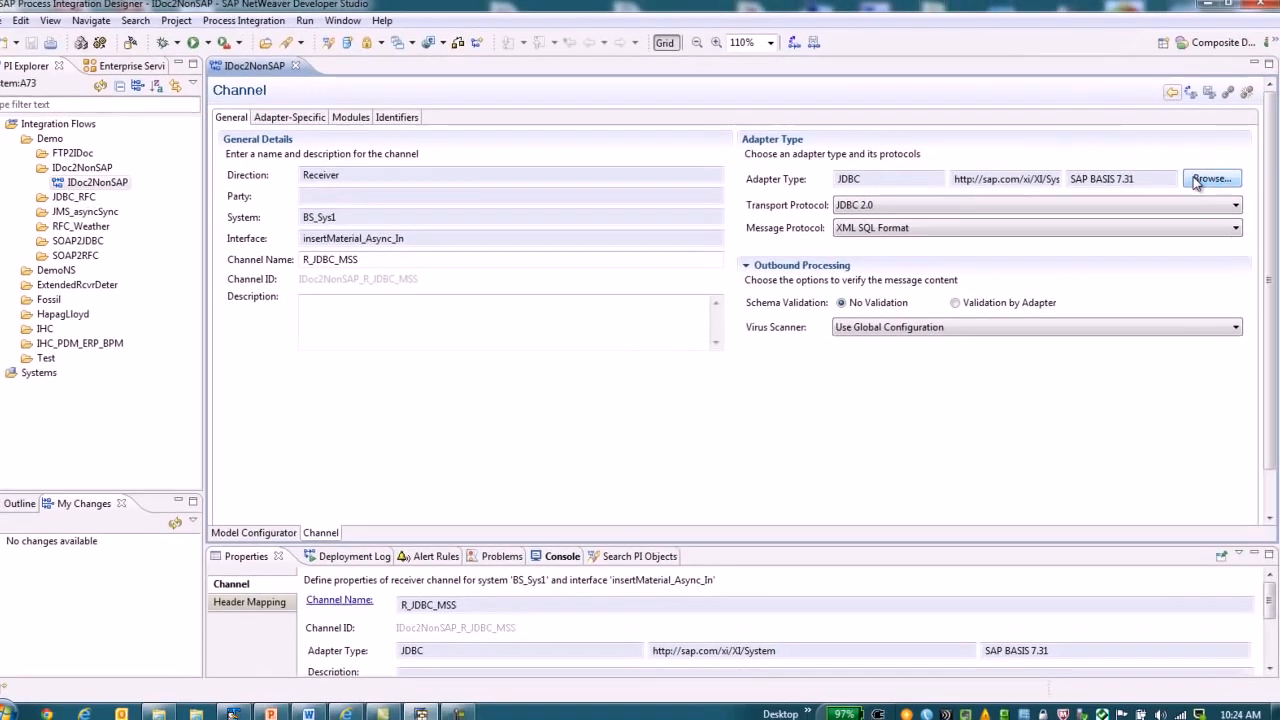
click(1215, 158)
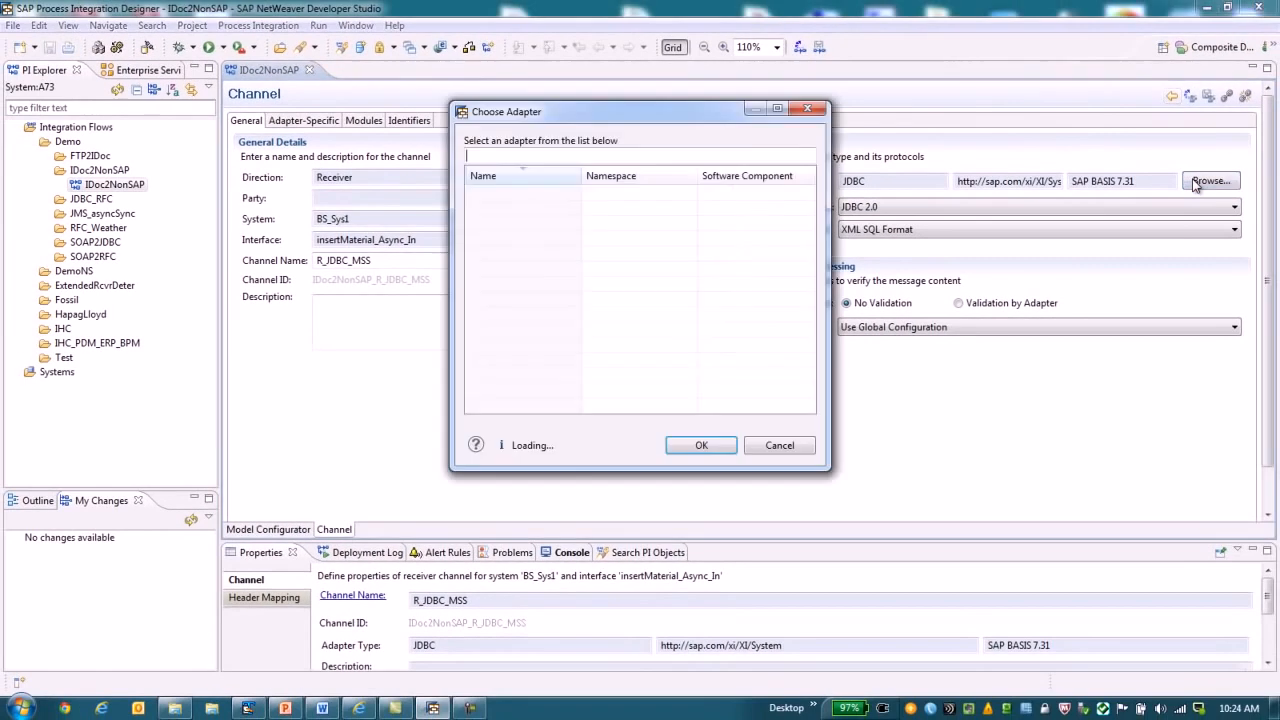
click(786, 447)
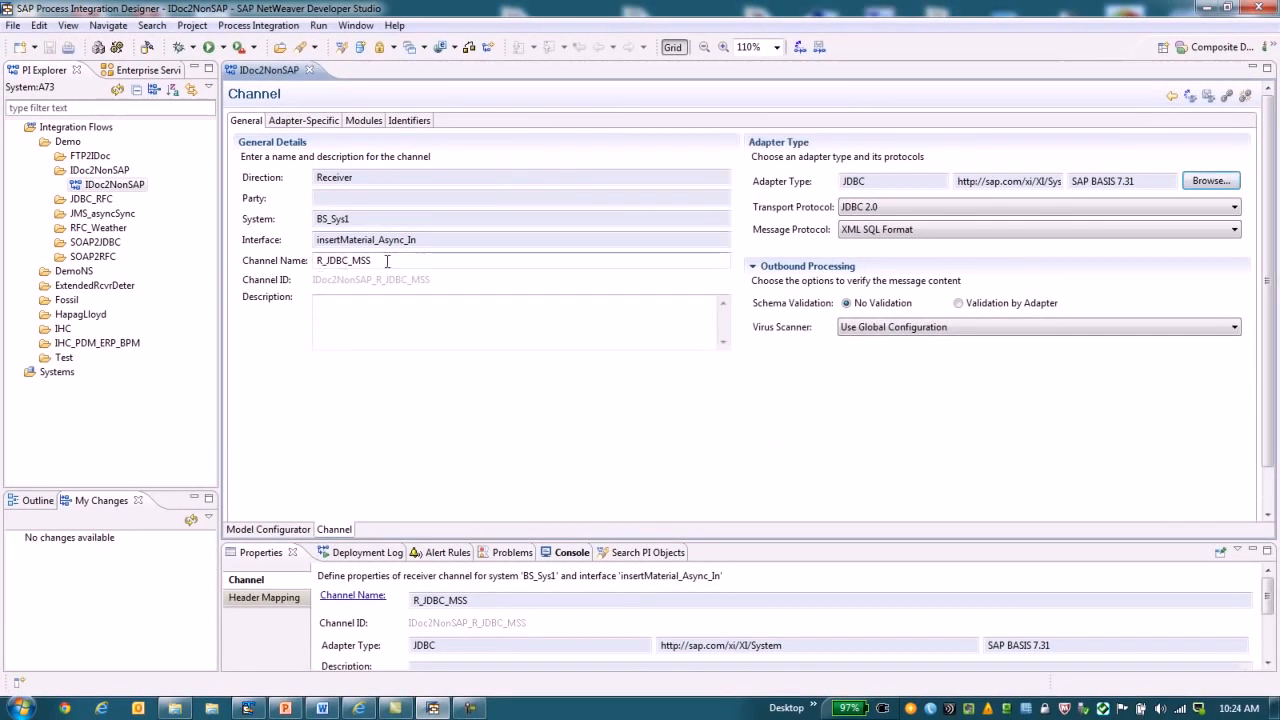
click(307, 121)
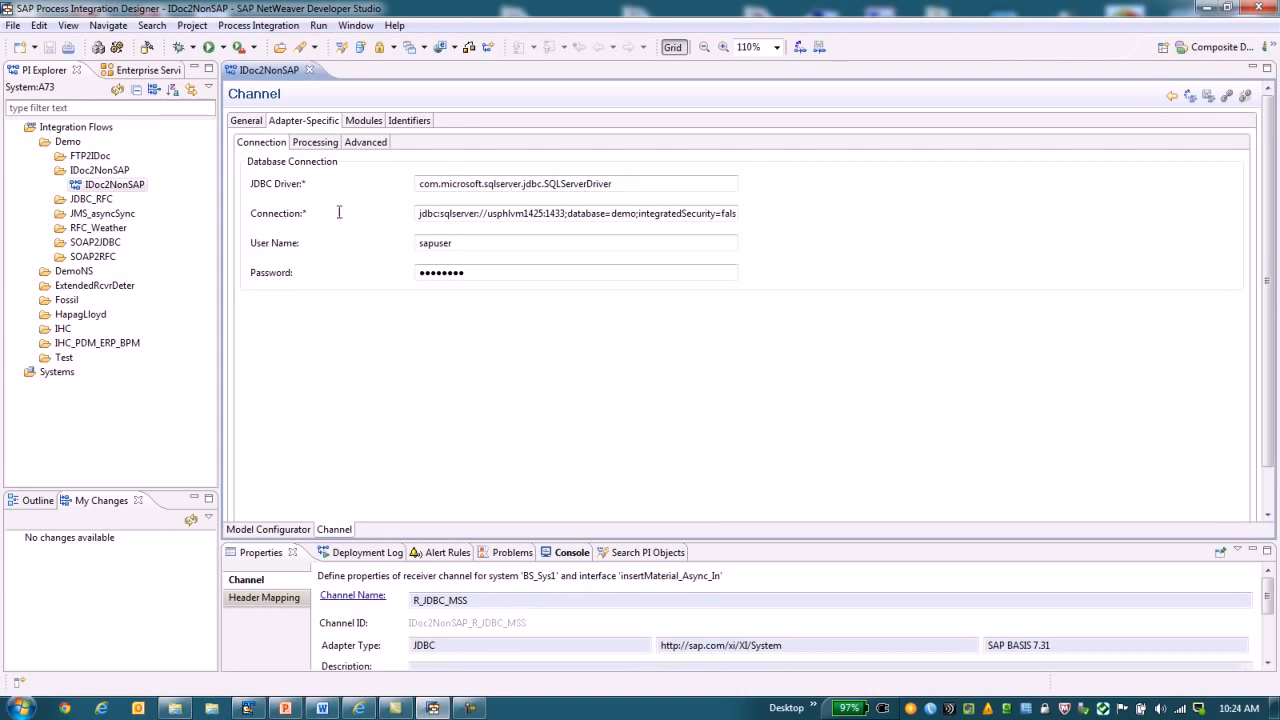
click(634, 218)
click(263, 531)
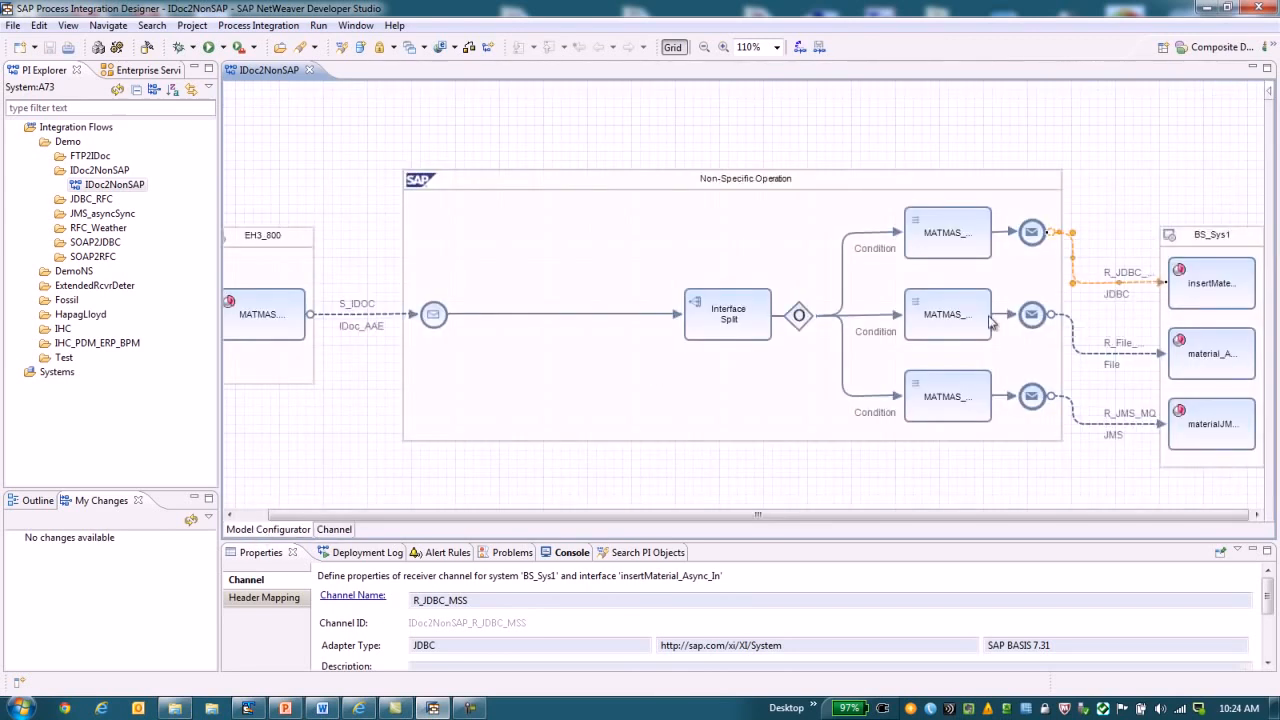
Review the R_File_material receiver channel's adapter type, target directory and processing parameters, and return to the flow model.
right_click(1110, 358)
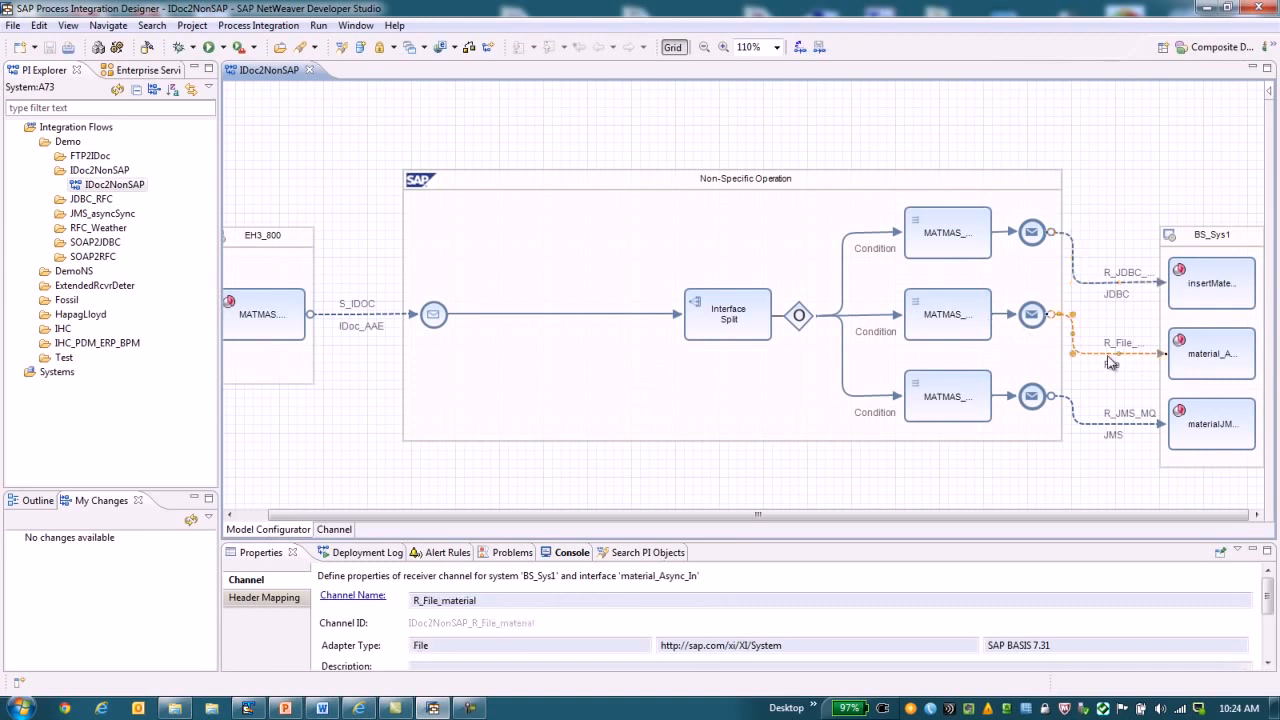
click(1127, 368)
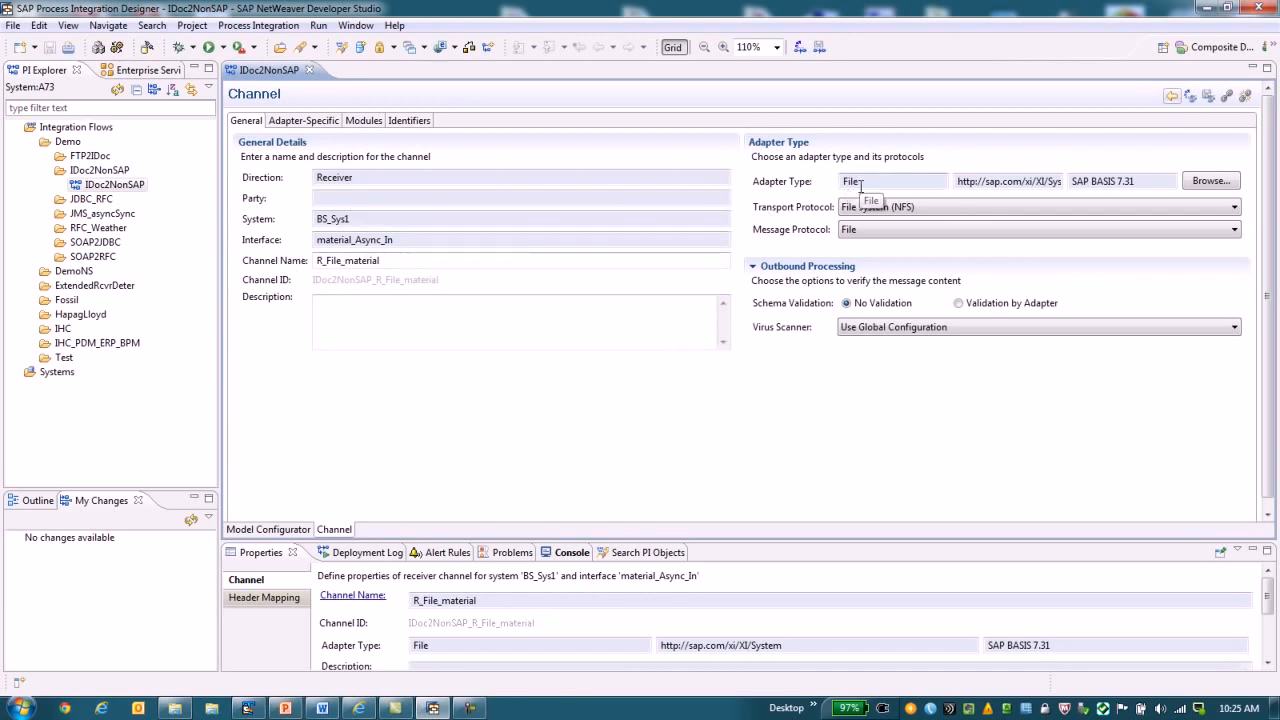
click(313, 121)
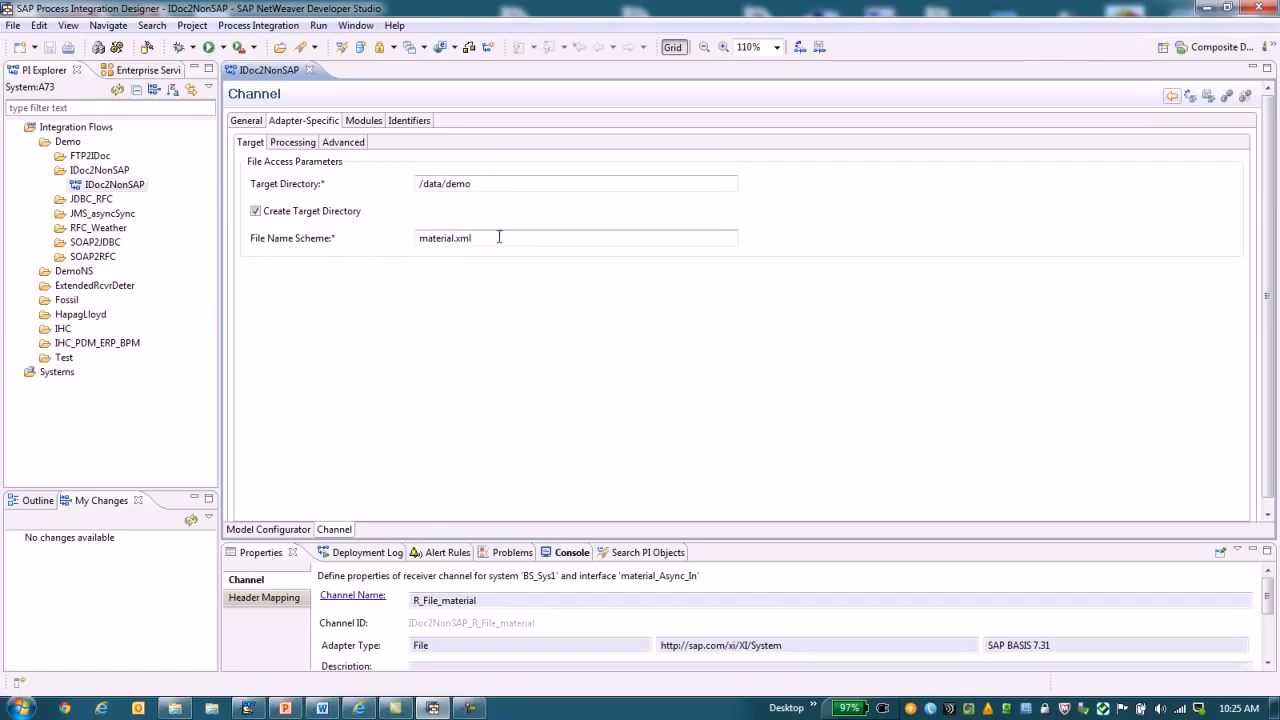
click(300, 143)
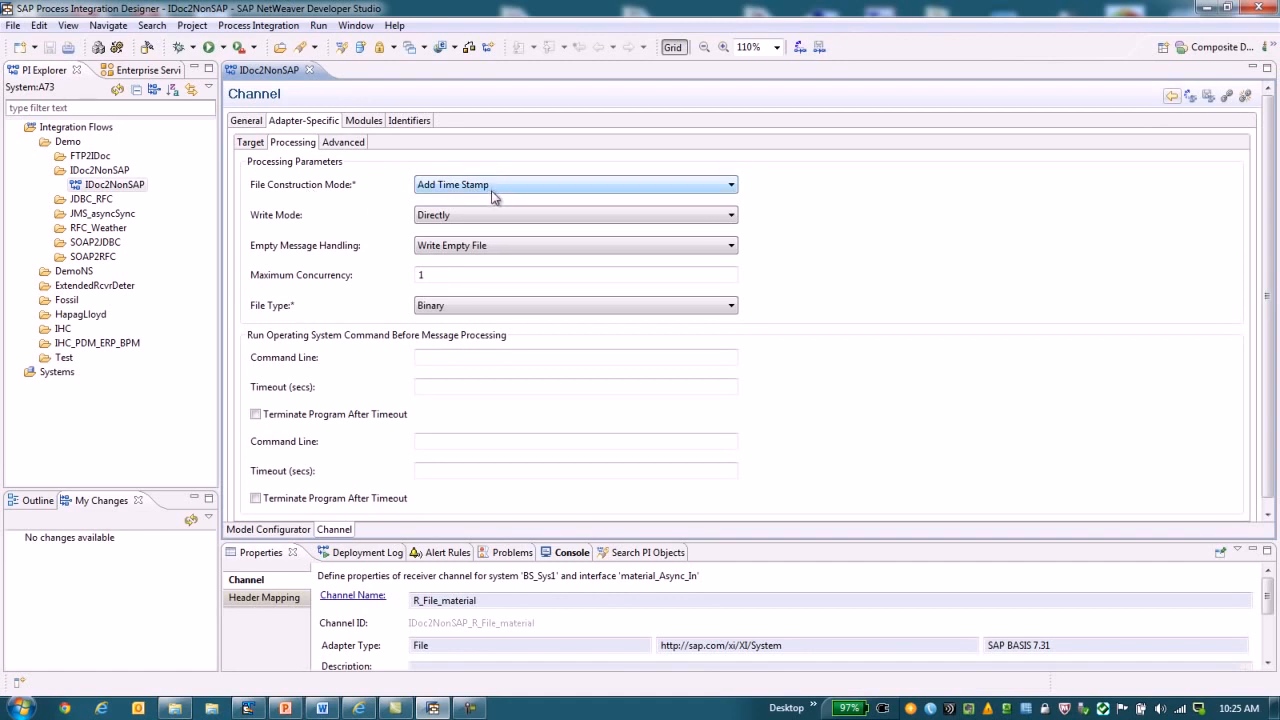
click(270, 530)
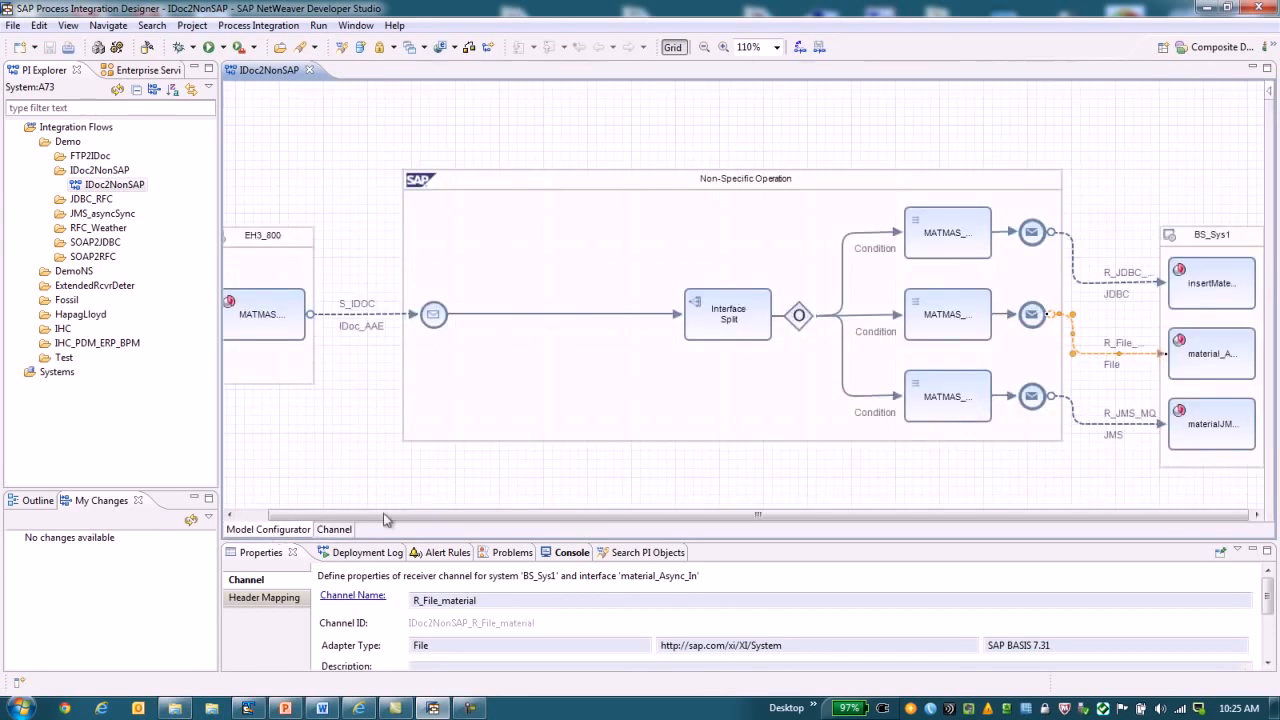
Review the R_JMS_MQ receiver channel's adapter type and connection parameters, and return to the flow model.
right_click(1110, 425)
click(1121, 436)
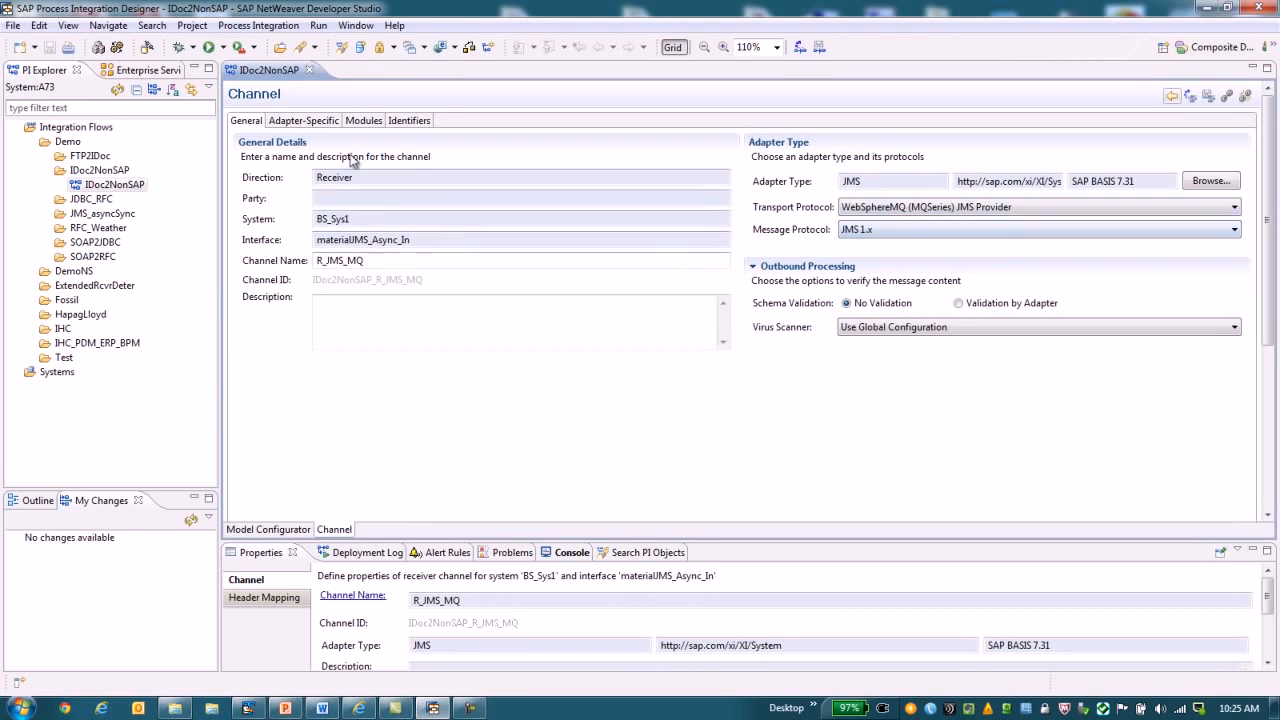
click(320, 122)
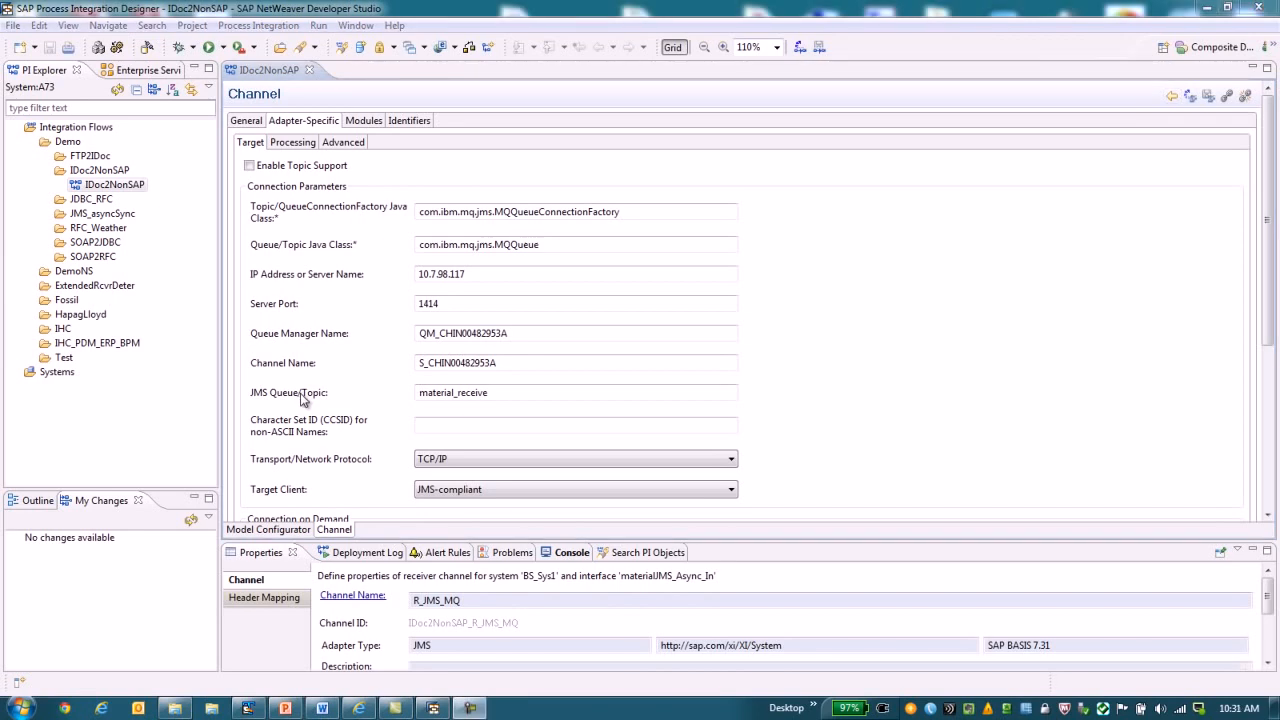
click(272, 531)
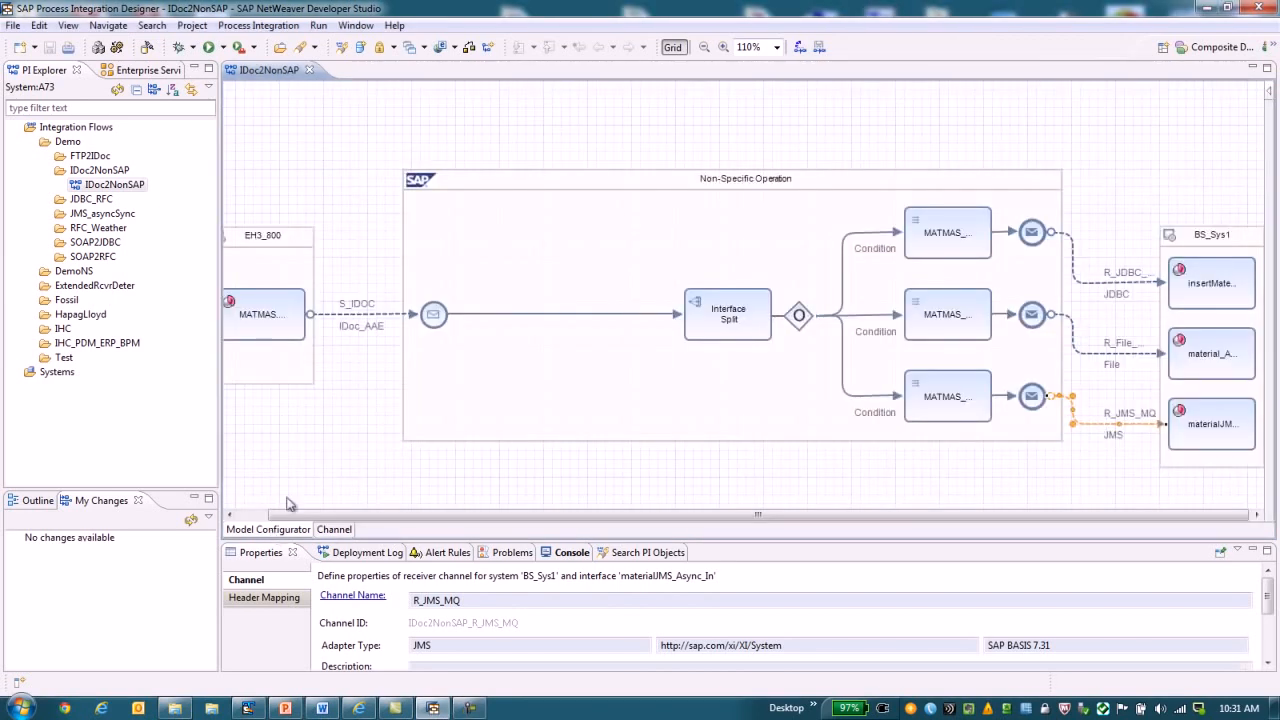
Inspect the Interface Split's receiver conditions and the mapping properties of the branch leading to the JDBC receiver.
click(737, 321)
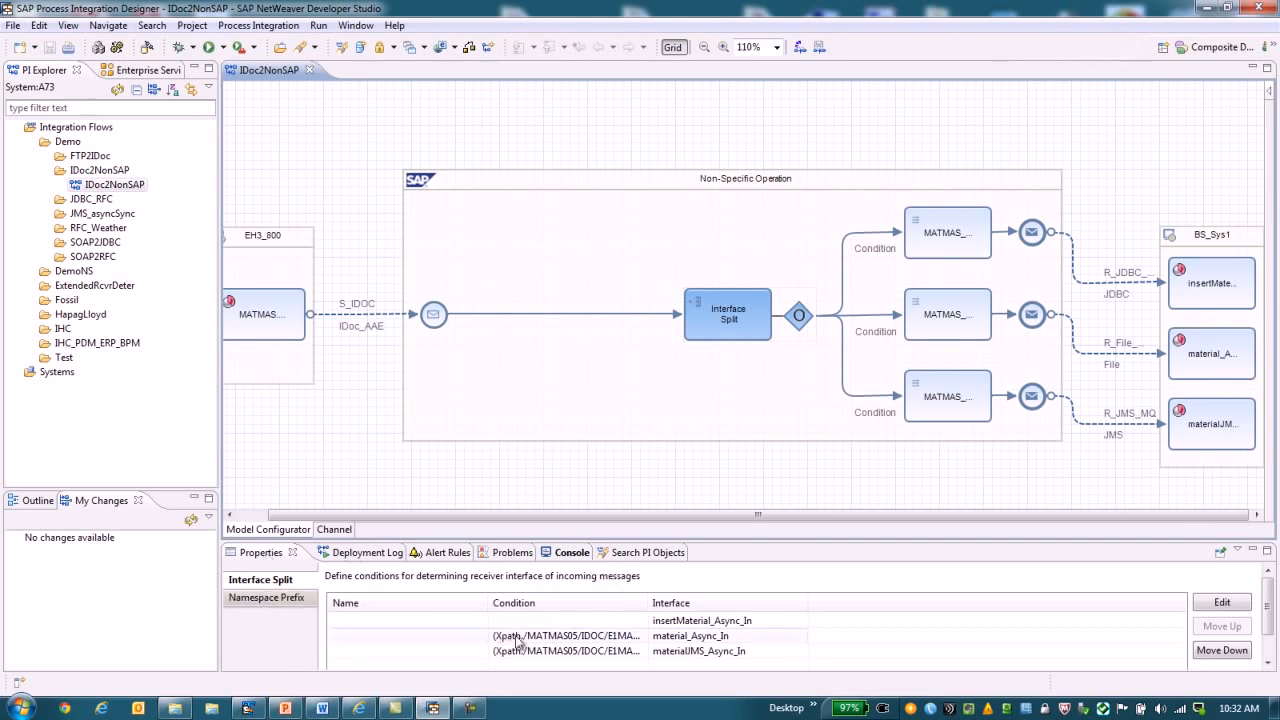
drag(652, 604, 748, 608)
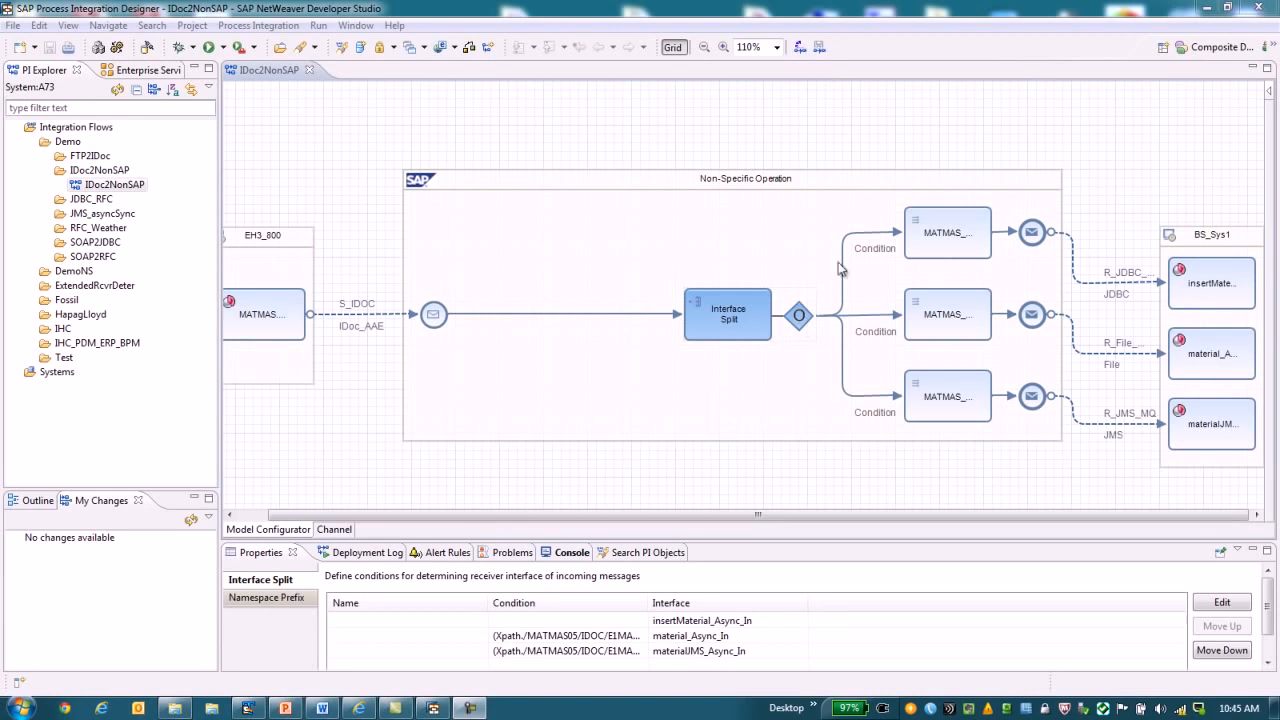
click(955, 247)
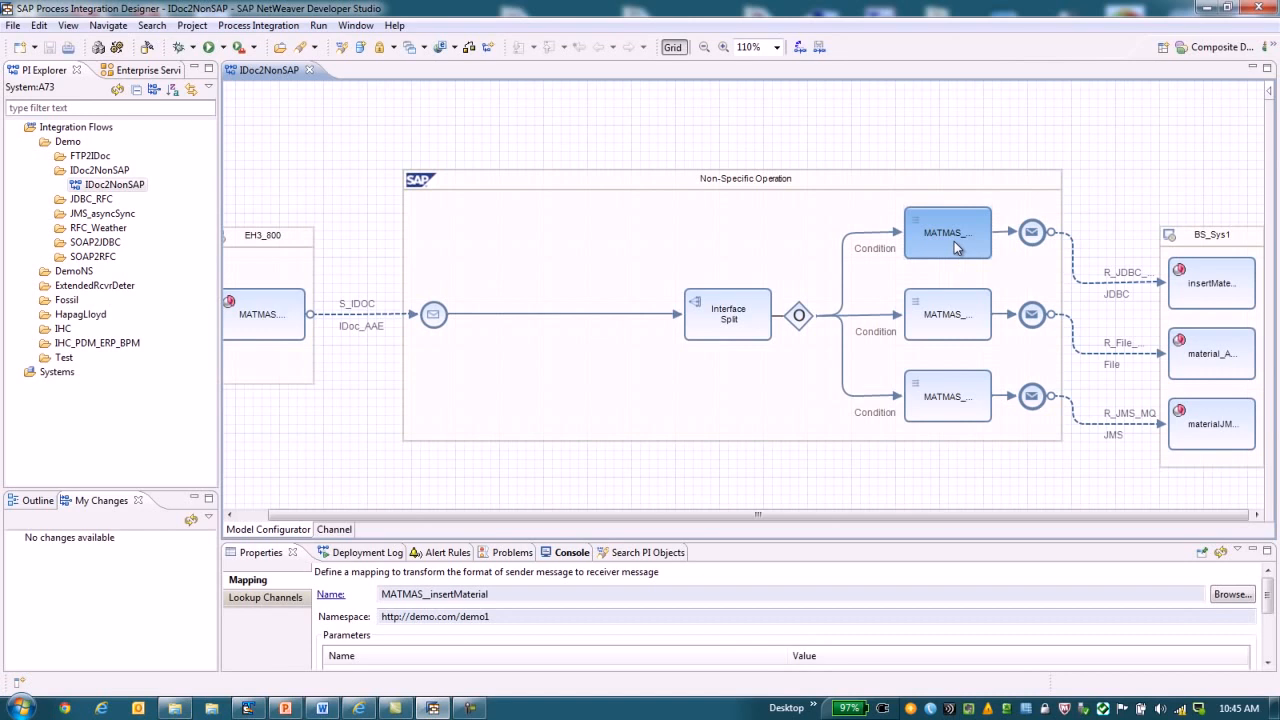
Open the JDBC branch's operation mapping, review its definition, and open the assigned MATMAS_to_insertMaterial message mapping.
double_click(955, 245)
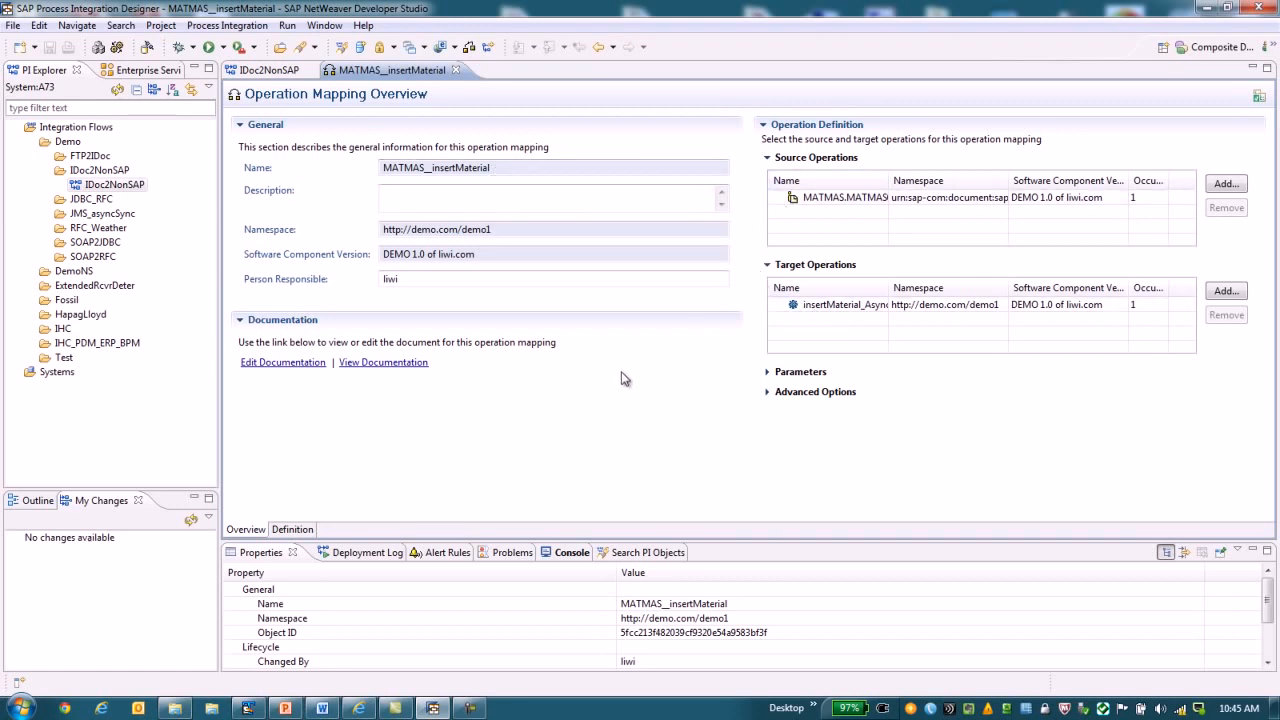
click(294, 530)
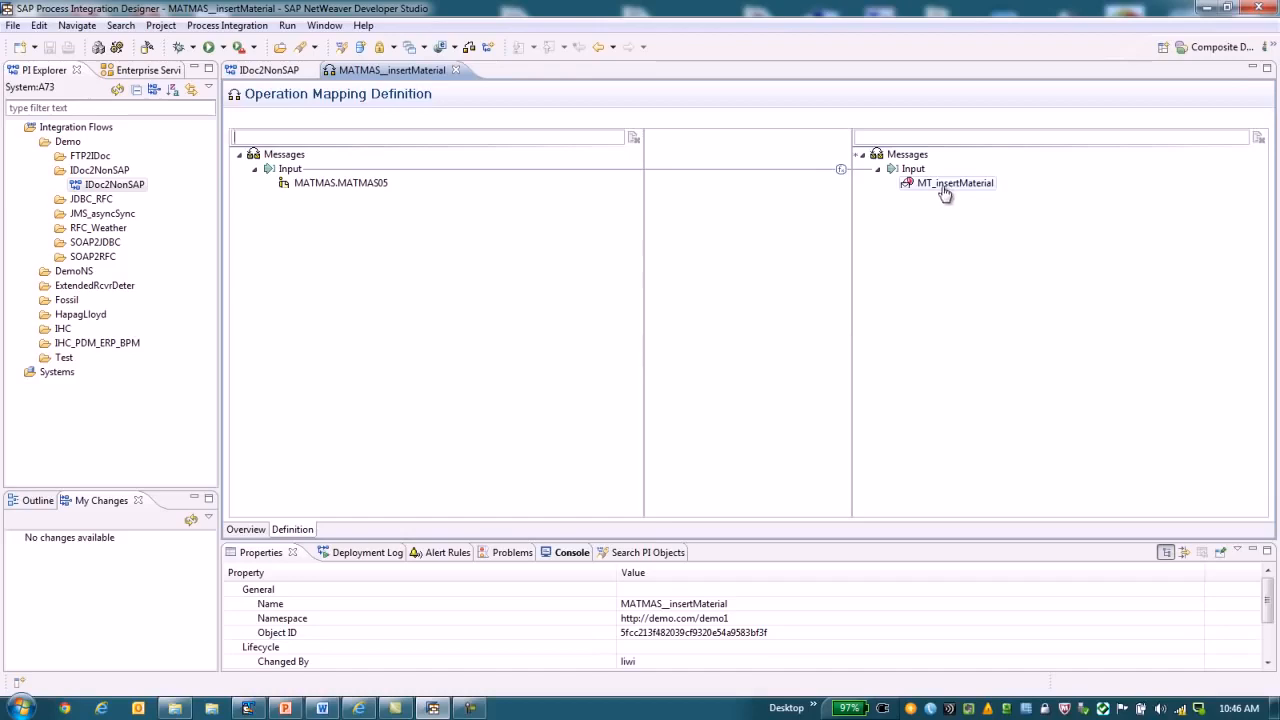
double_click(842, 170)
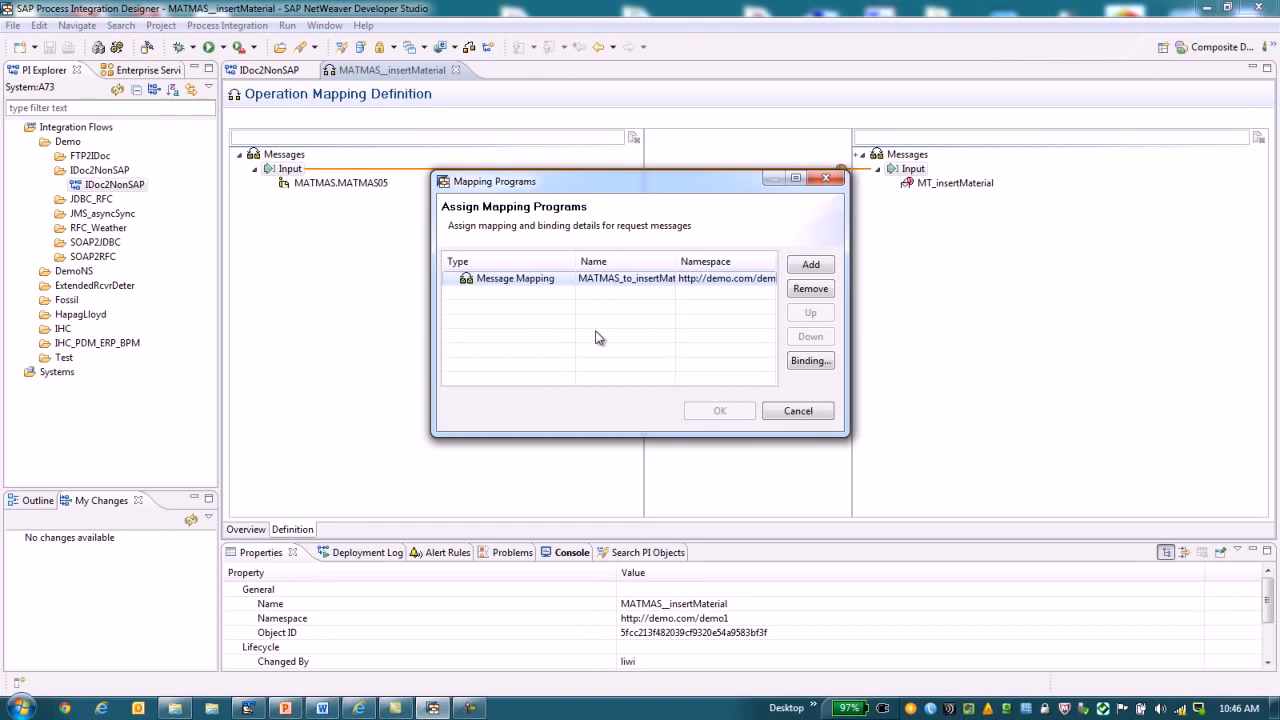
click(610, 282)
double_click(529, 278)
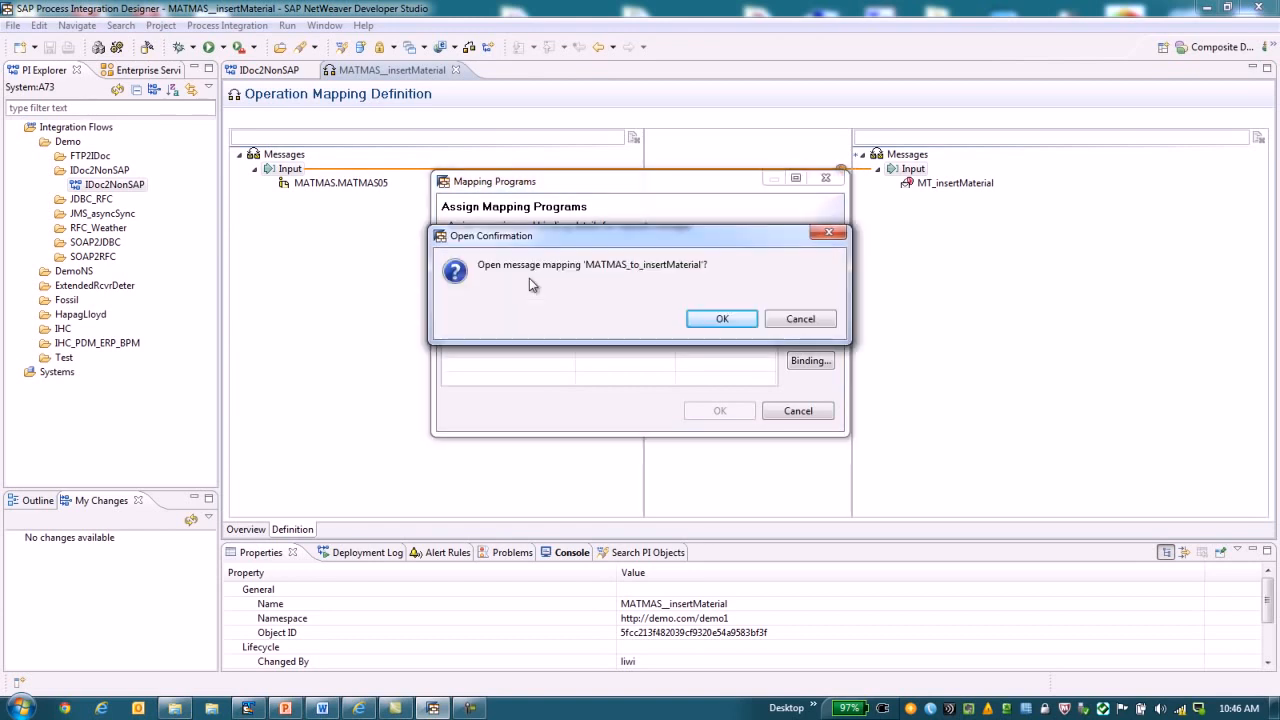
click(722, 321)
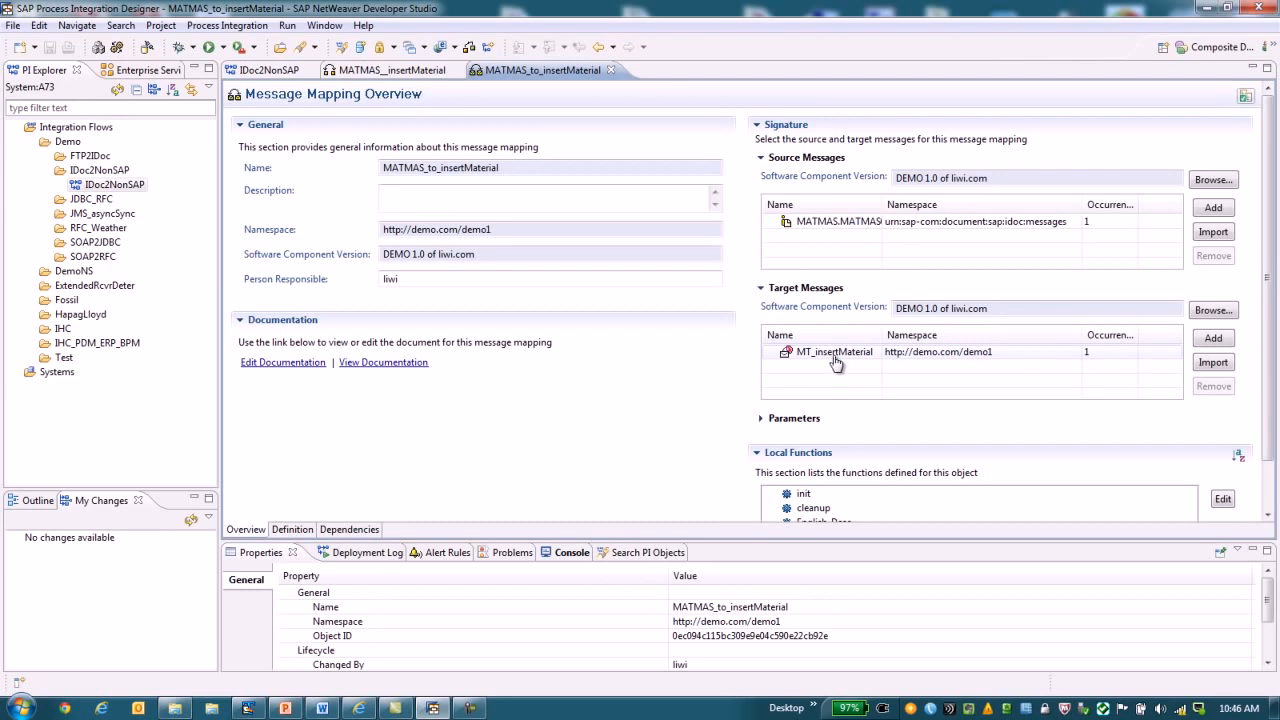
Expand the source MATMAS05 structure to the EDI_DC40 fields and the target MT_insertMaterial structure to insertUpdt in the mapping definition.
click(306, 534)
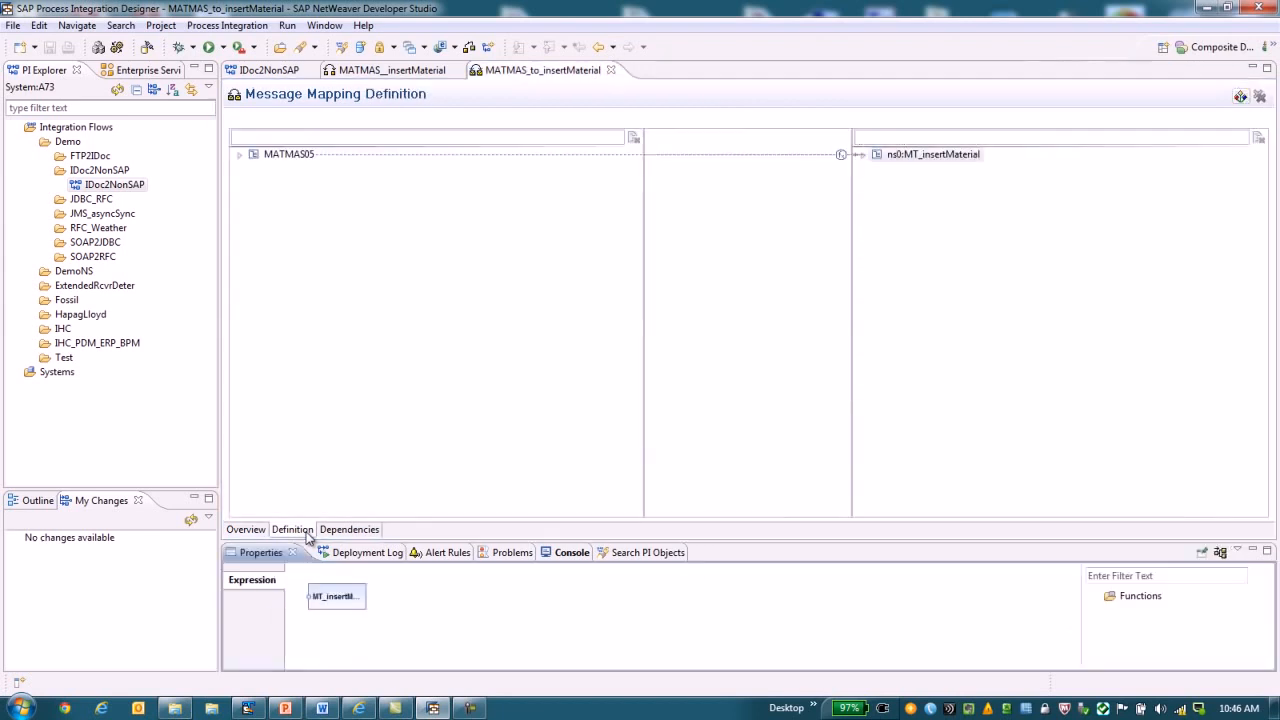
click(239, 155)
click(268, 168)
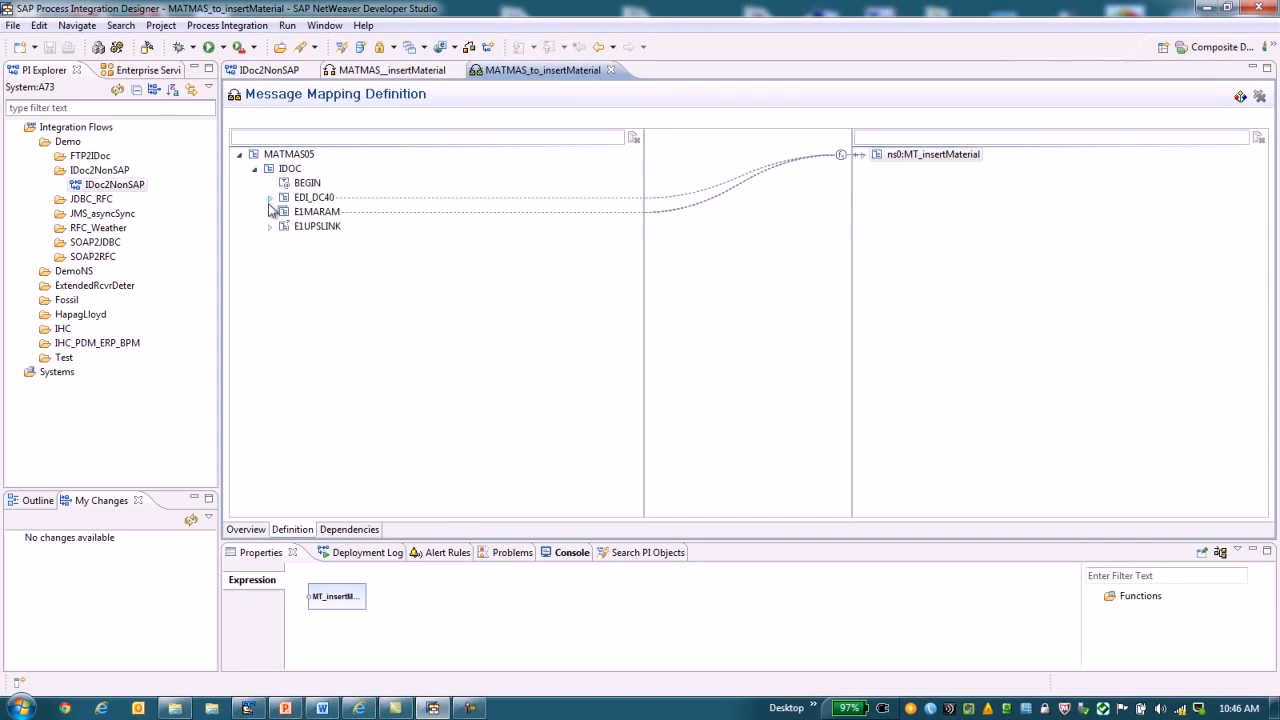
click(268, 197)
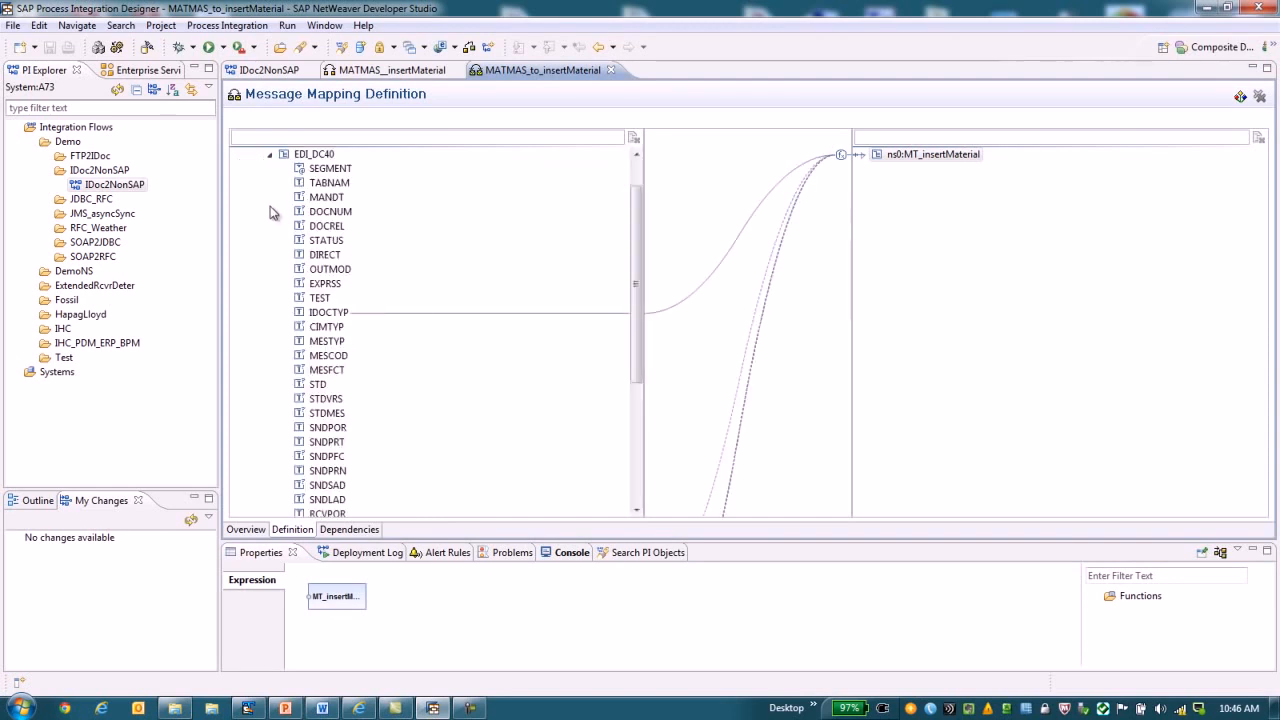
click(863, 157)
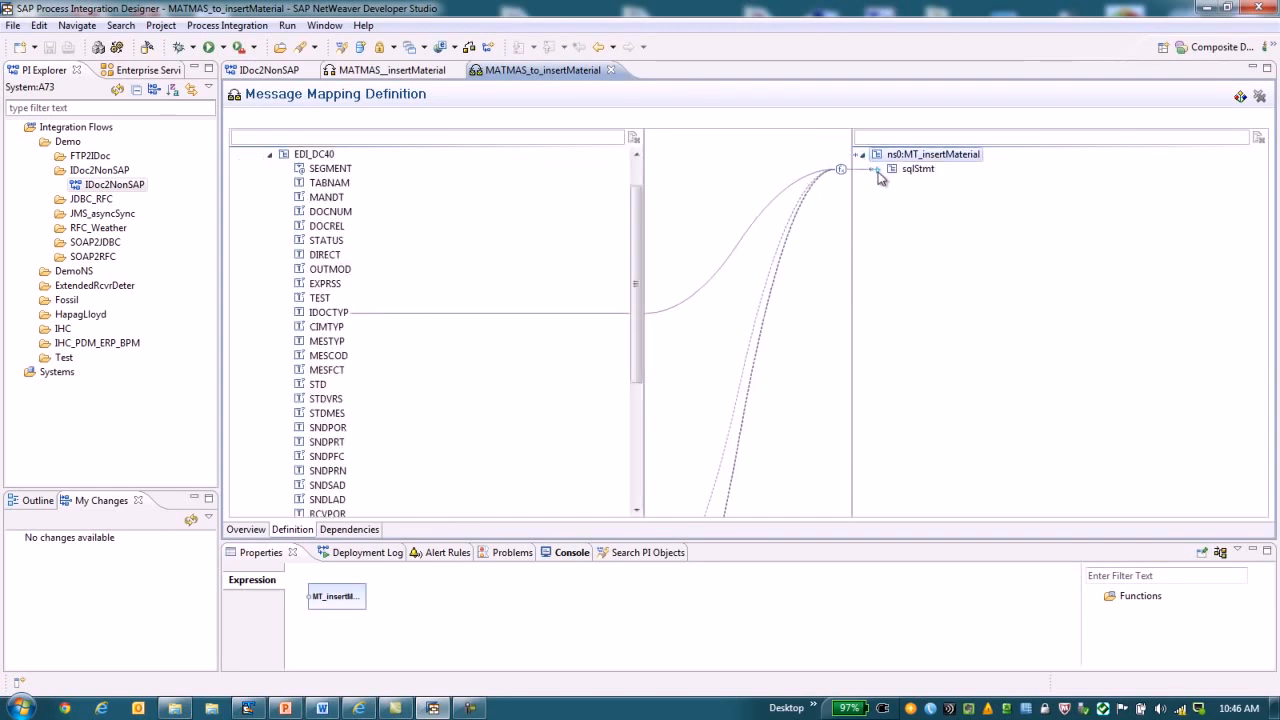
click(876, 170)
click(891, 184)
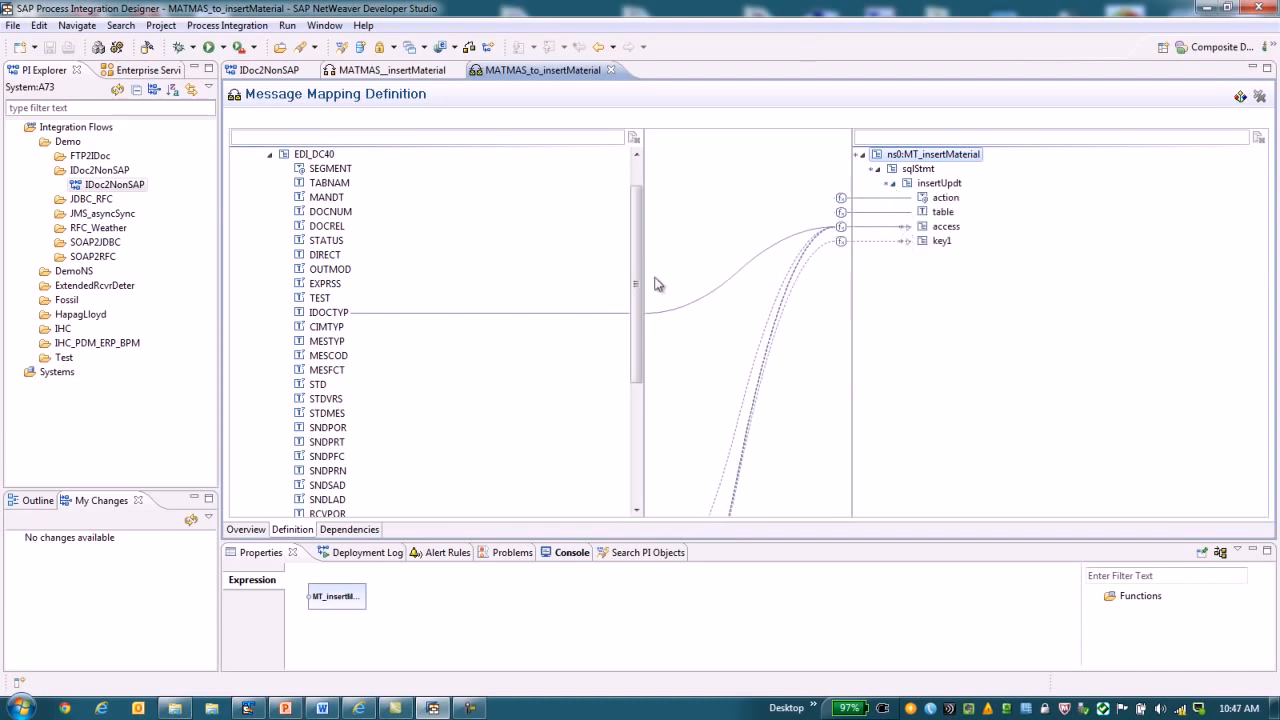
Examine how the E1MARAM fields map to the target access and key1 nodes, including the key1 material_number expression.
drag(637, 266, 640, 432)
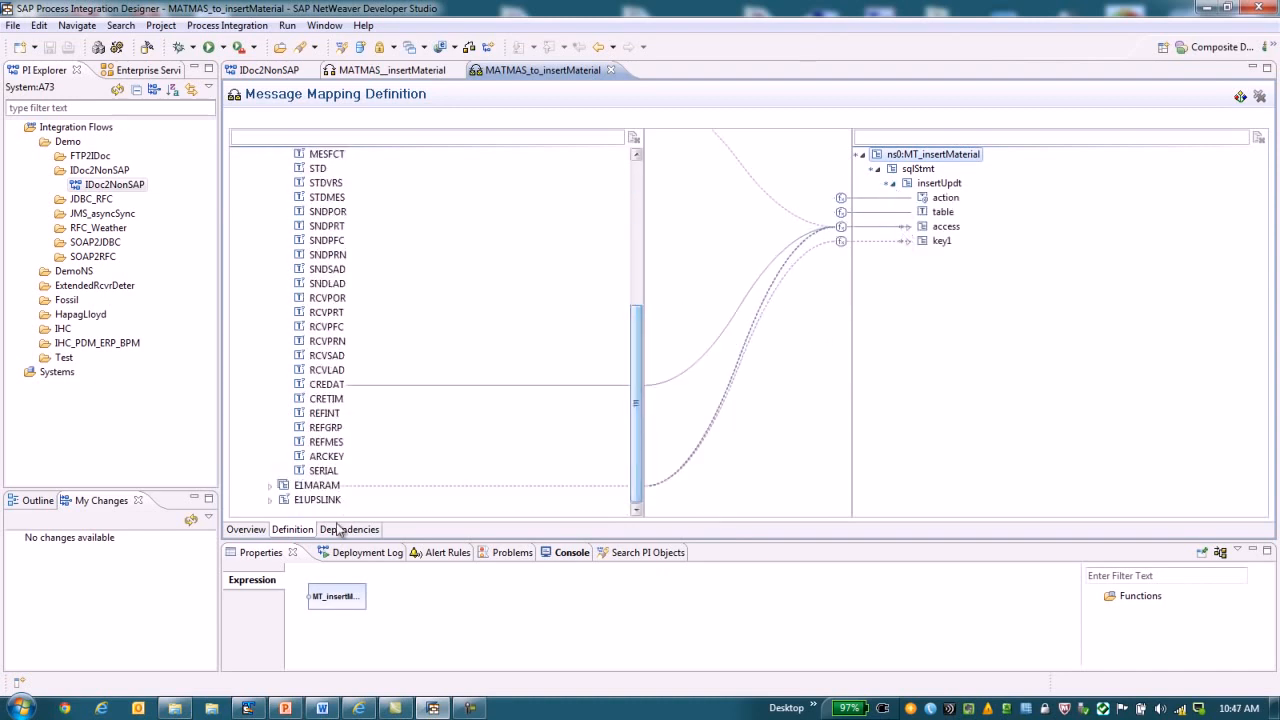
click(270, 486)
mouse_move(632, 272)
mouse_down()
mouse_move(637, 478)
mouse_move(652, 287)
mouse_up()
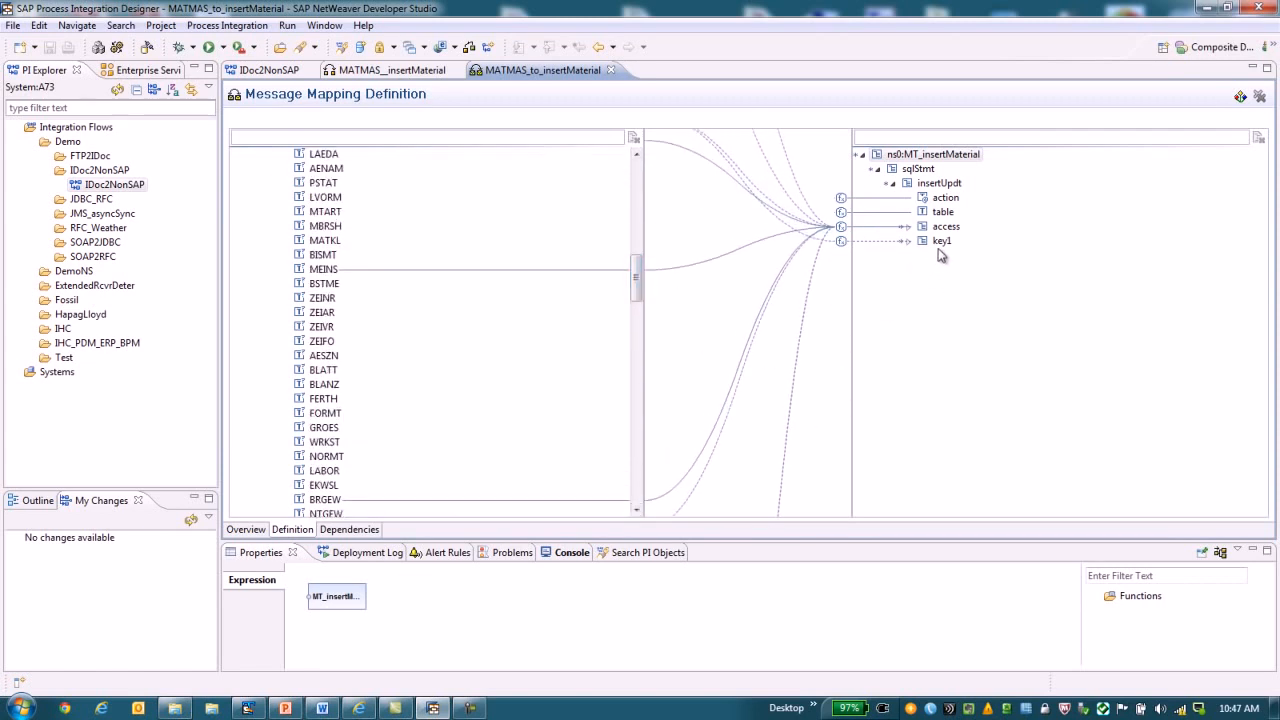
click(909, 243)
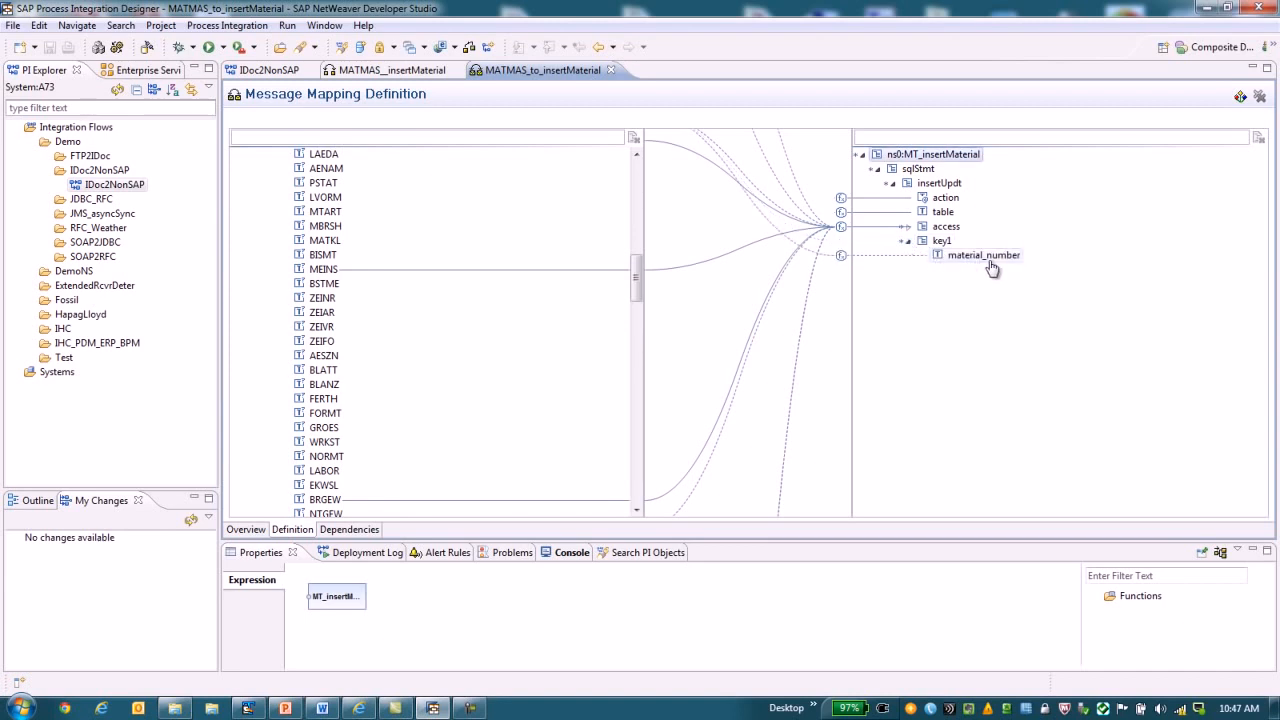
click(841, 257)
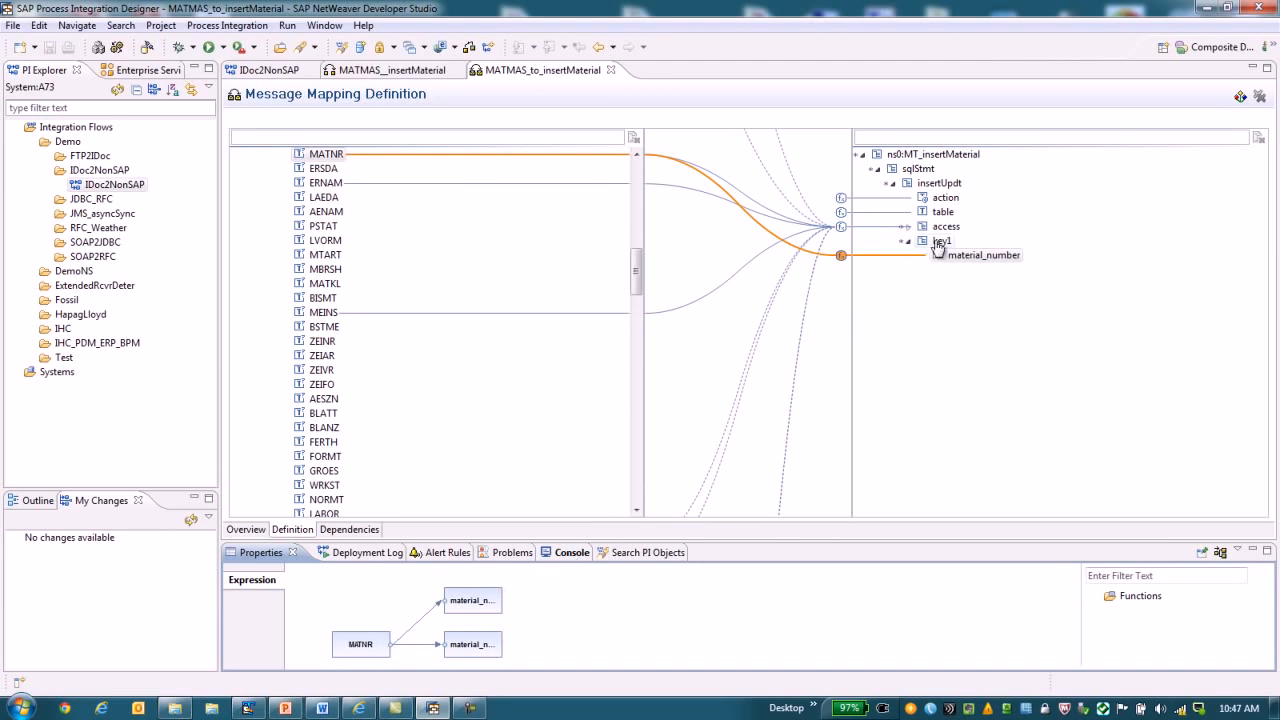
click(908, 227)
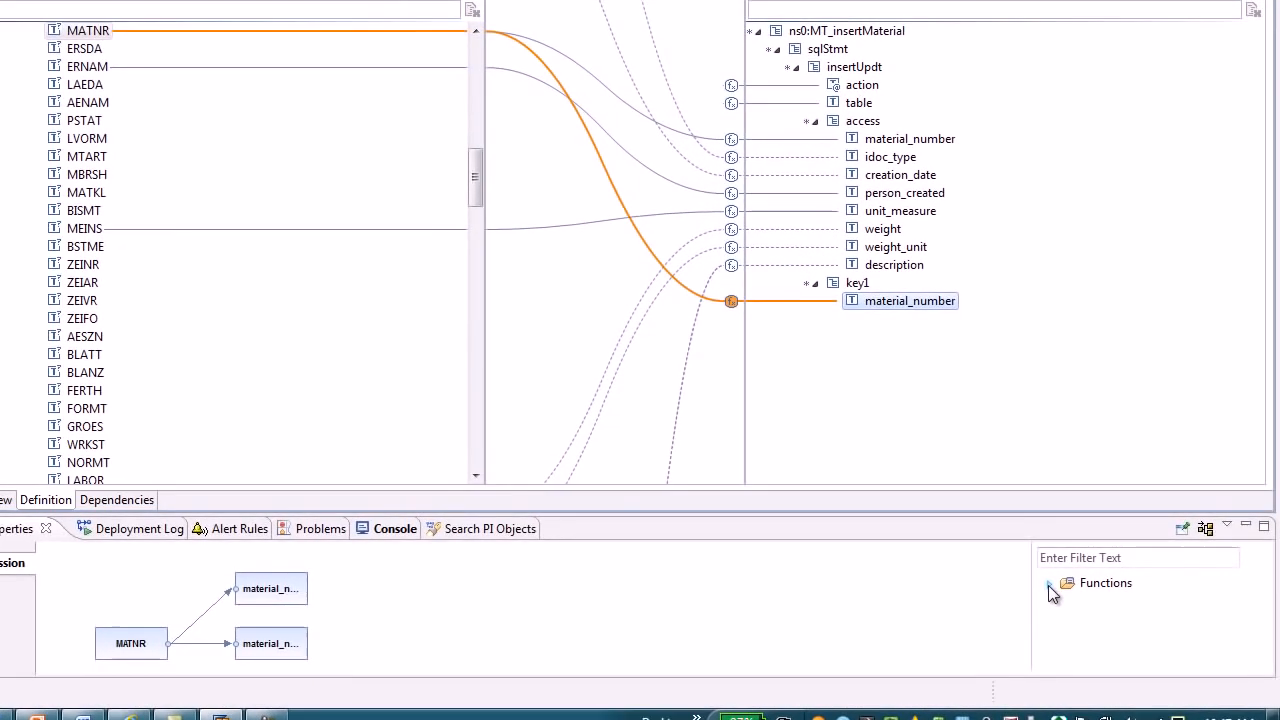
Browse the mapping function library, expanding the Text and Date categories.
click(1096, 597)
drag(1259, 609, 1261, 628)
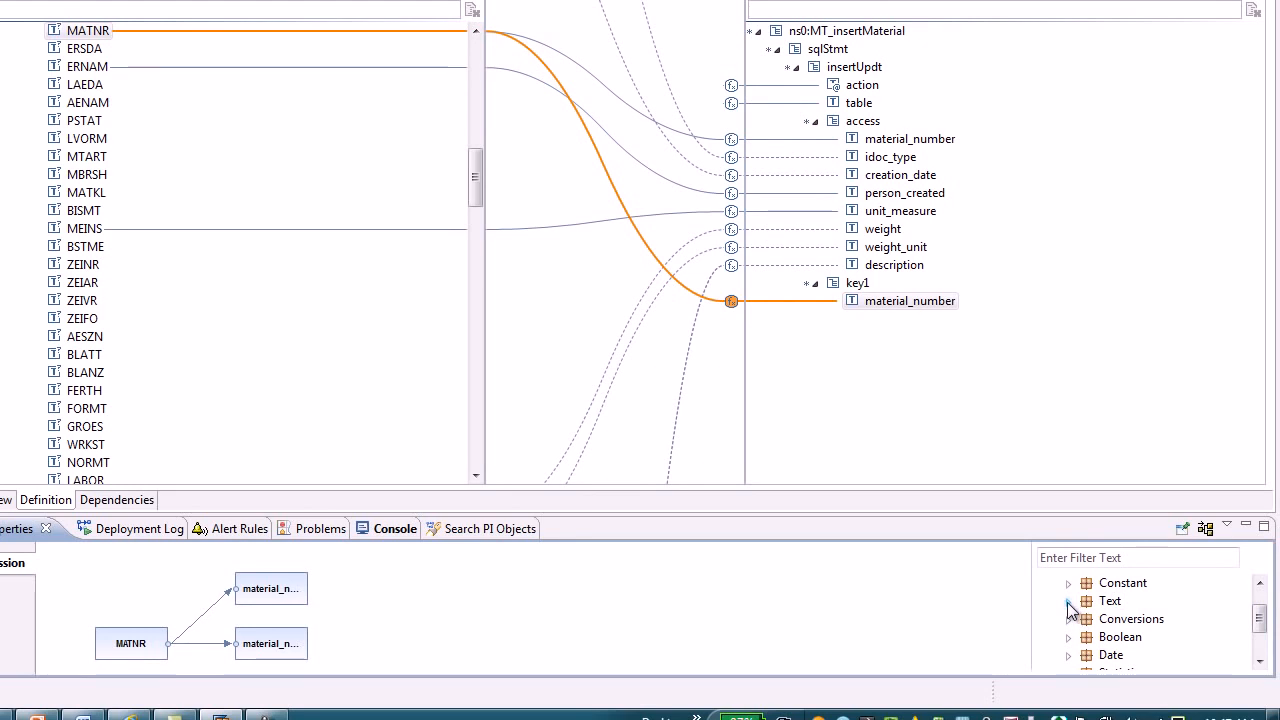
click(1068, 602)
drag(1260, 615, 1264, 627)
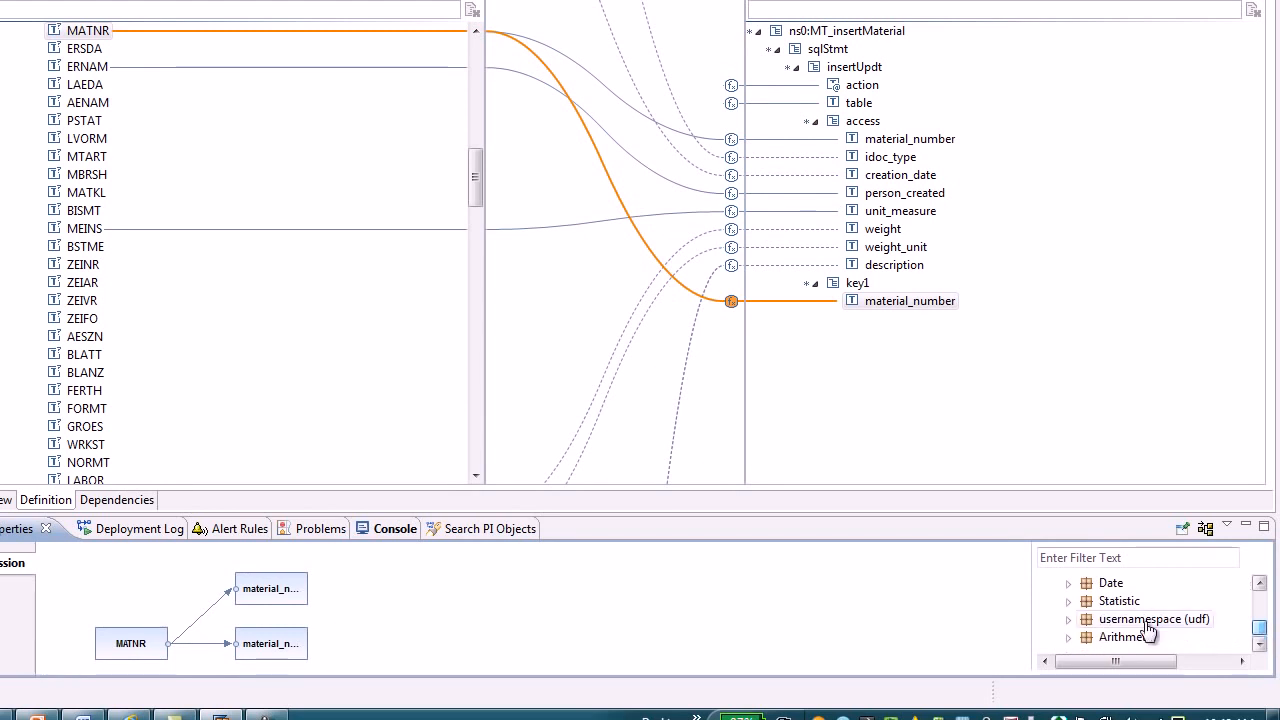
click(1067, 583)
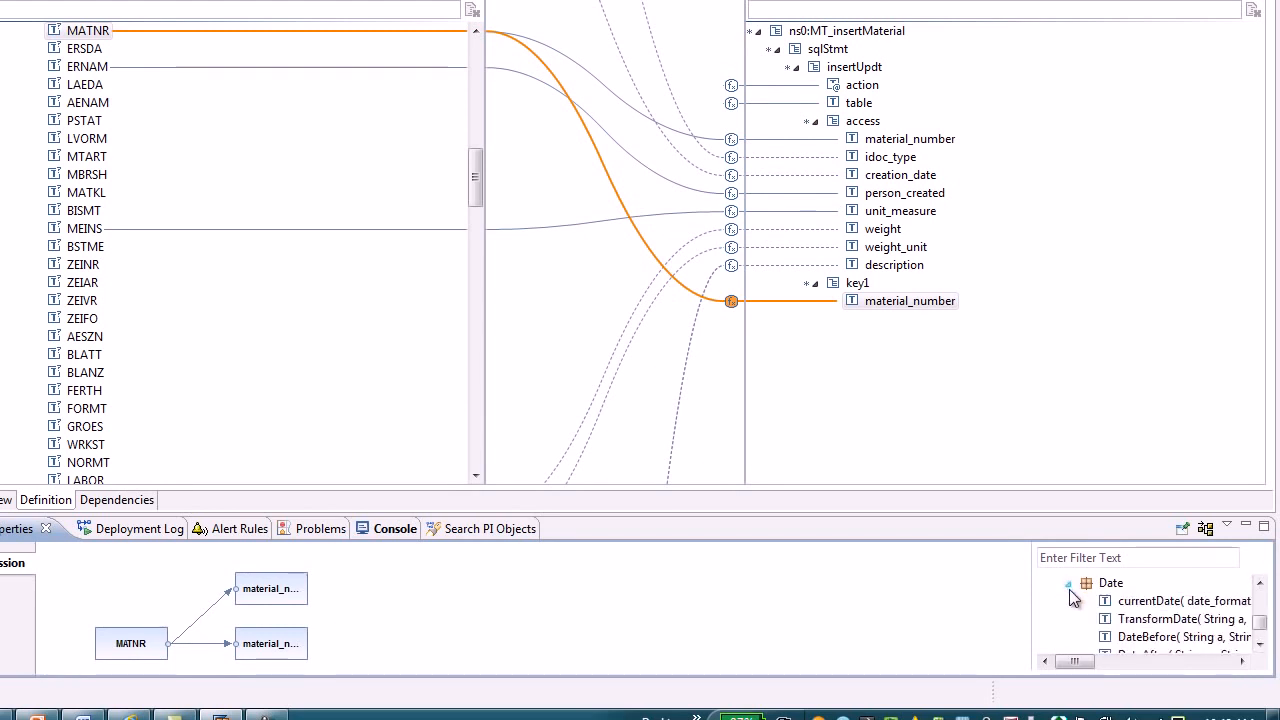
mouse_move(1257, 625)
mouse_down()
mouse_move(1263, 635)
mouse_move(1266, 607)
mouse_up()
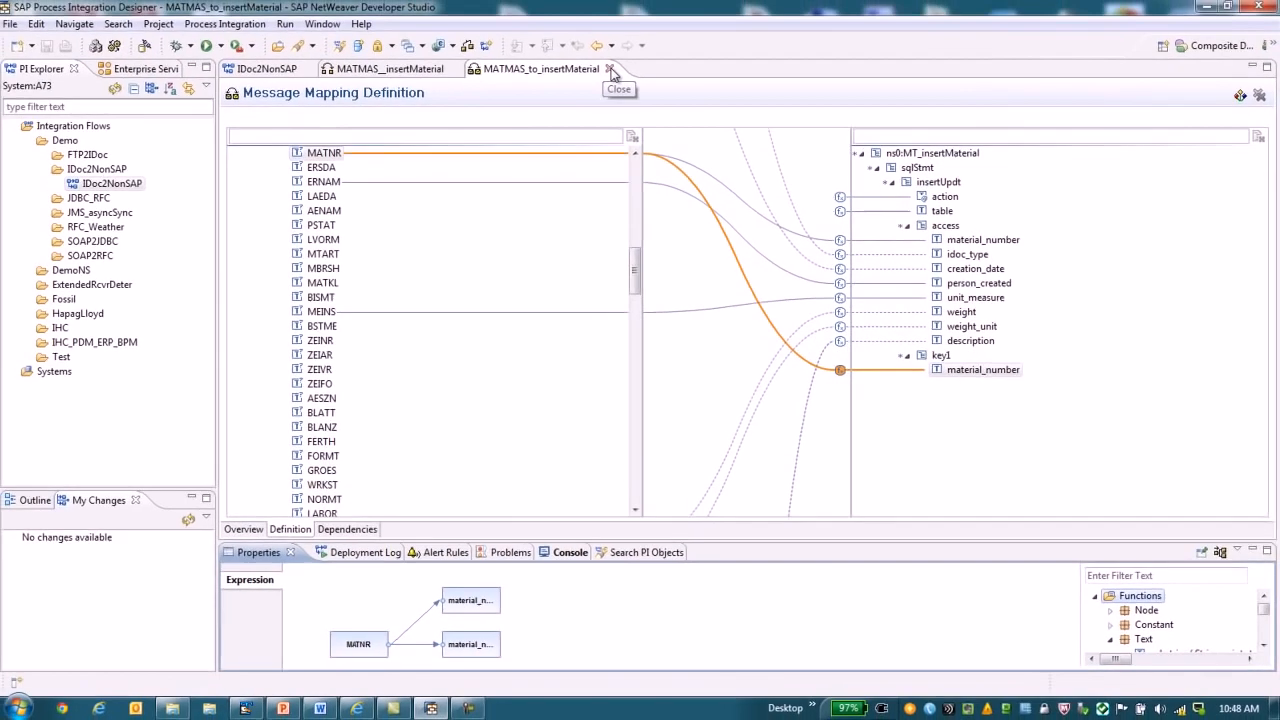
Return to the flow model from both mapping editors and check the mapping assigned to the File receiver's branch.
click(612, 69)
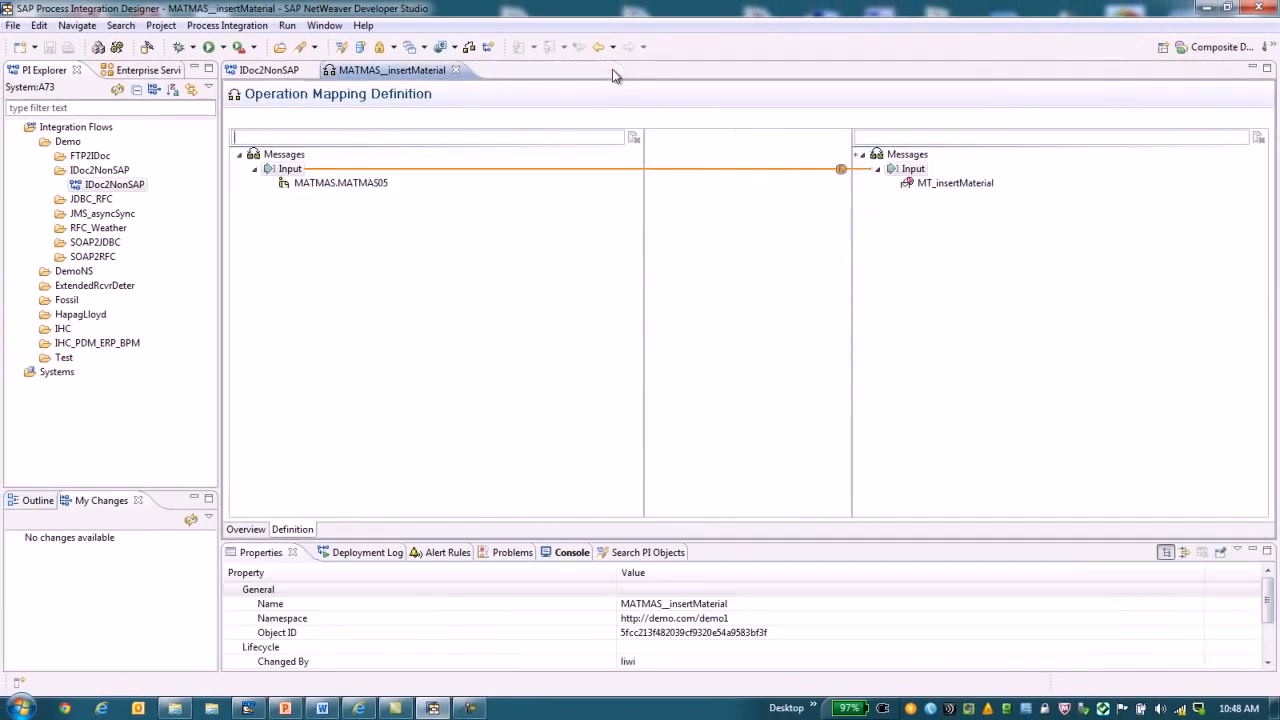
click(455, 70)
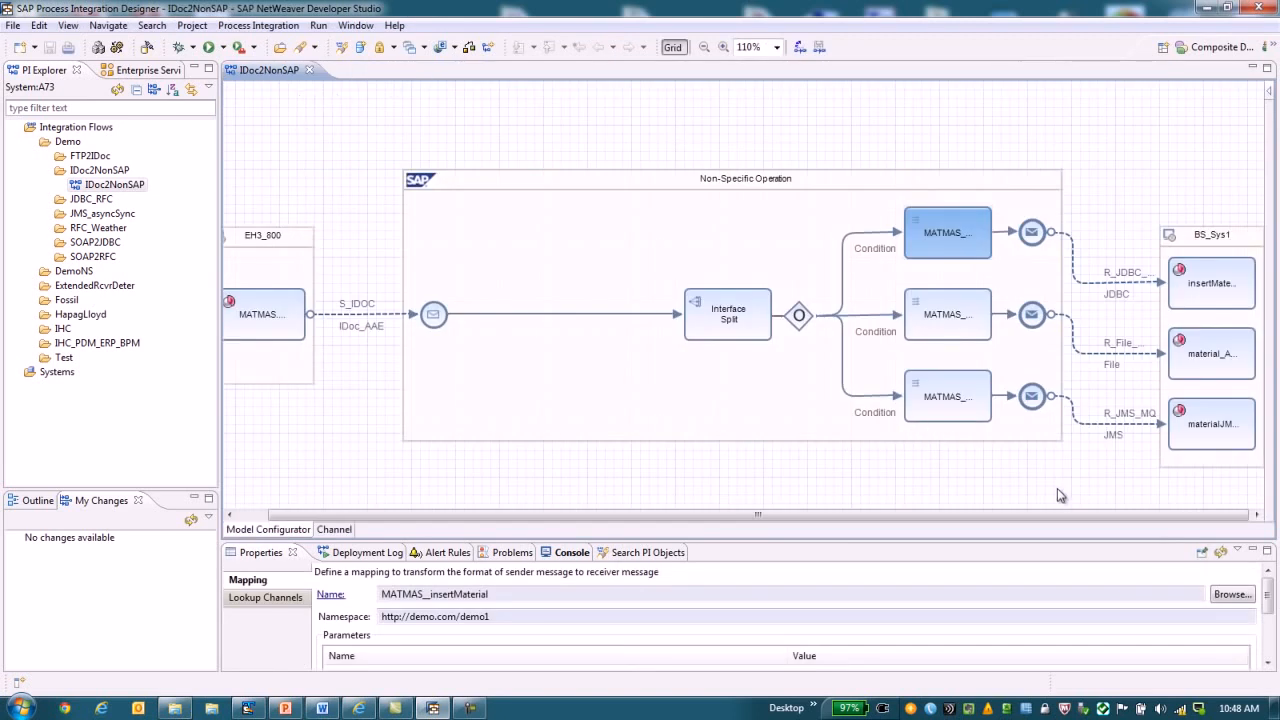
click(950, 327)
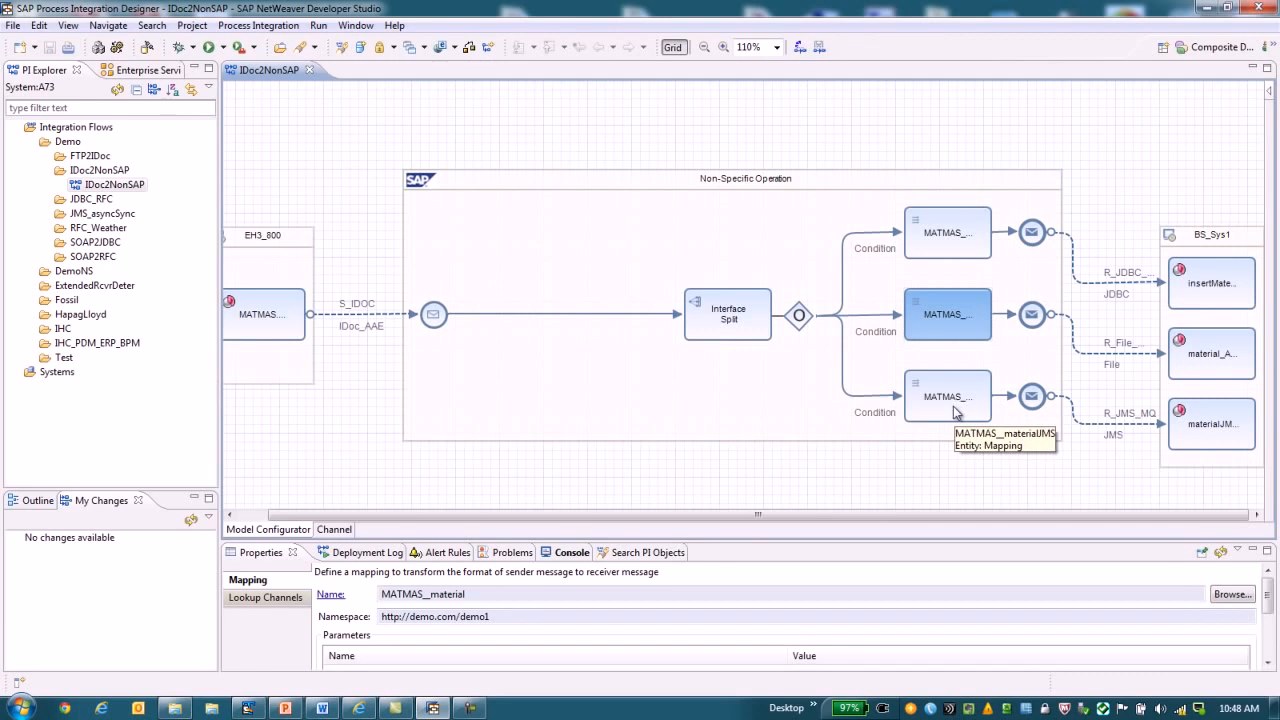
Close the open flow and define a new Point-to-Point Channel integration flow named Test1 in the IDoc2NonSAP folder.
click(309, 72)
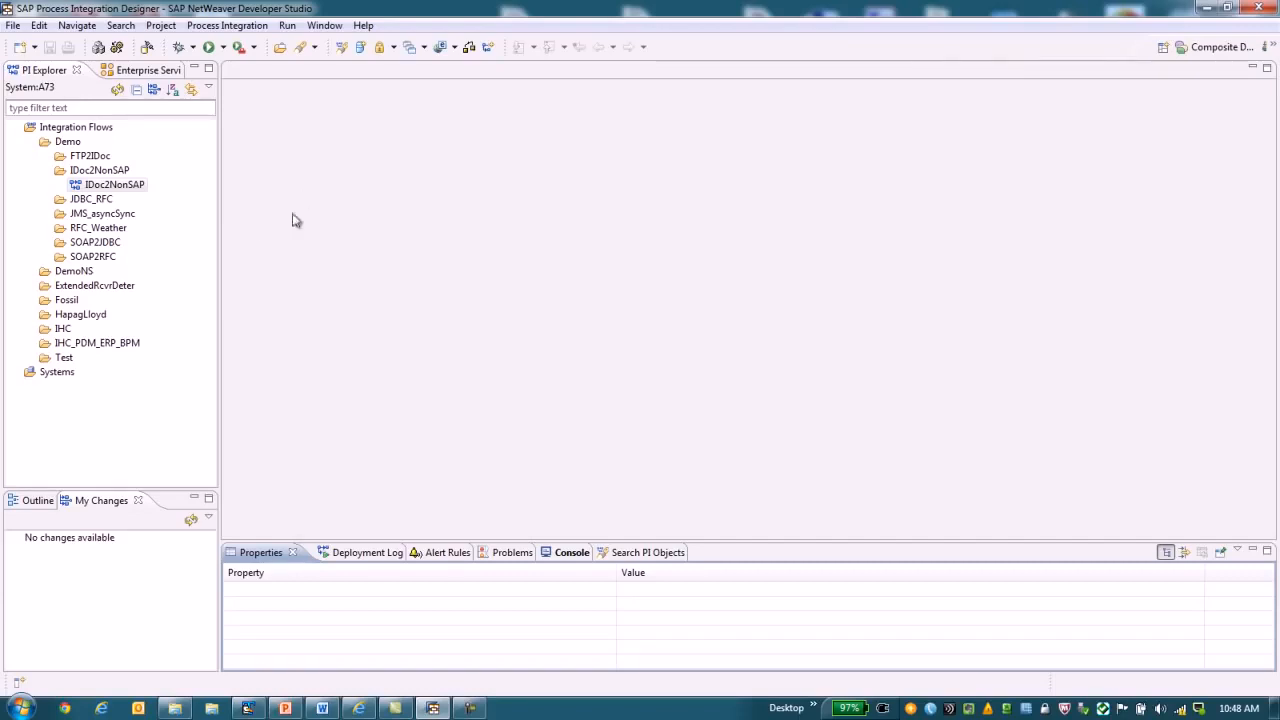
right_click(120, 176)
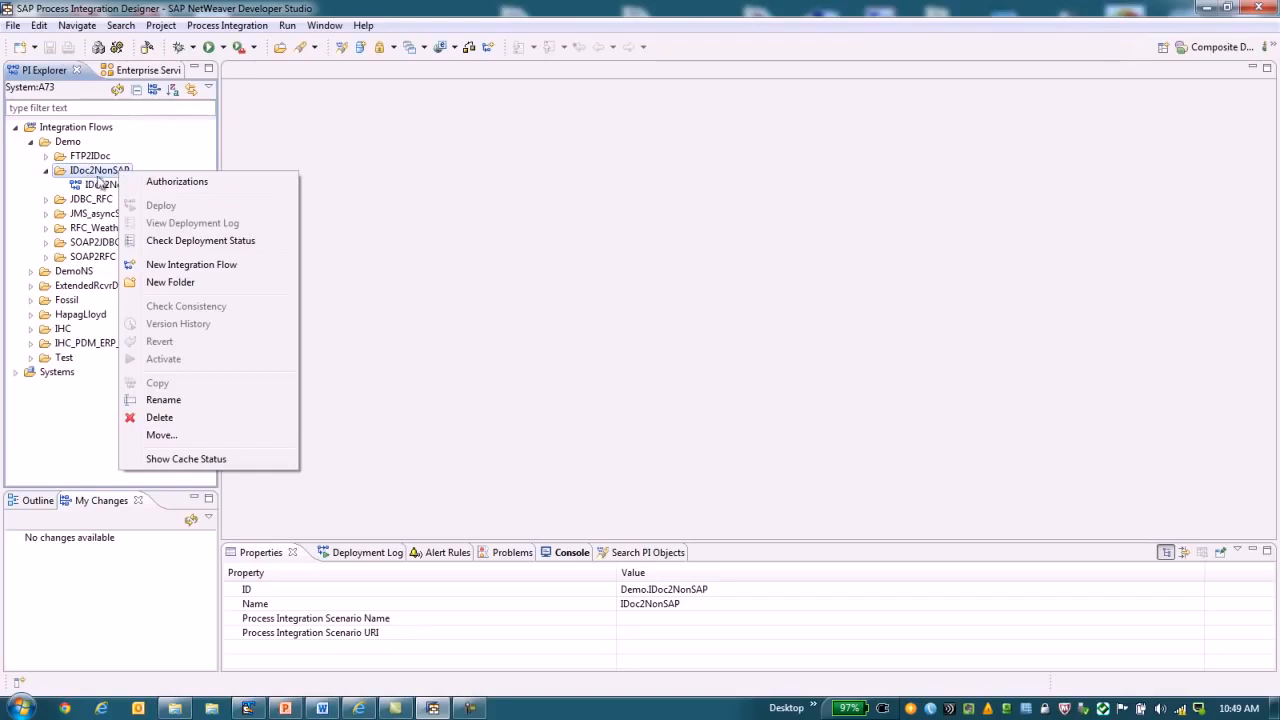
click(204, 266)
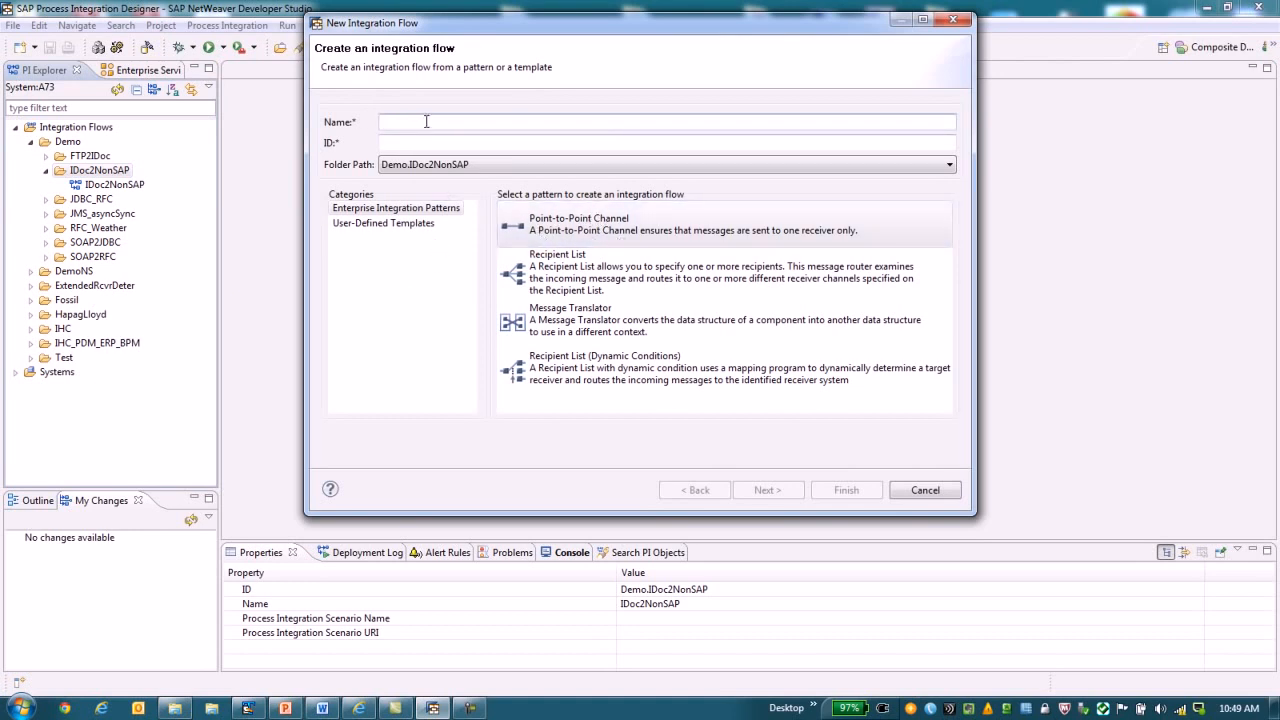
text(Test1)
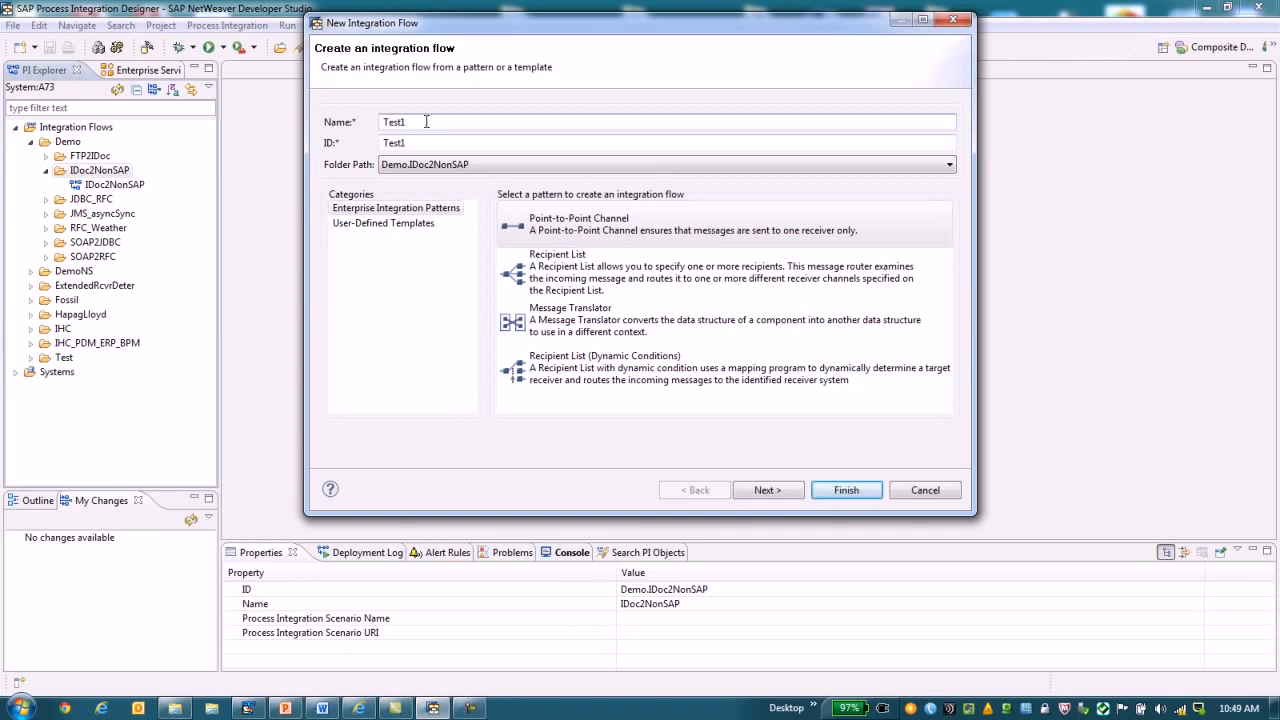
click(766, 490)
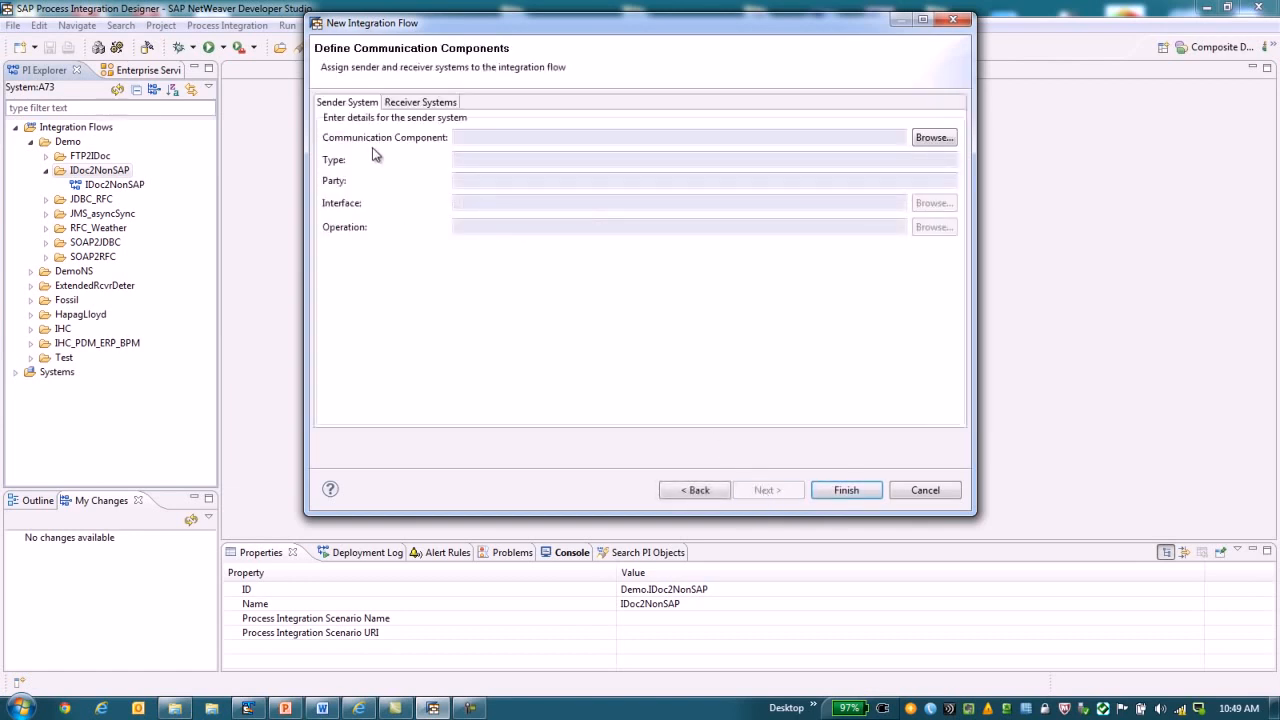
Assign business component BC1 as the new flow's sender system with the OrderReq_Async_Out interface.
click(934, 139)
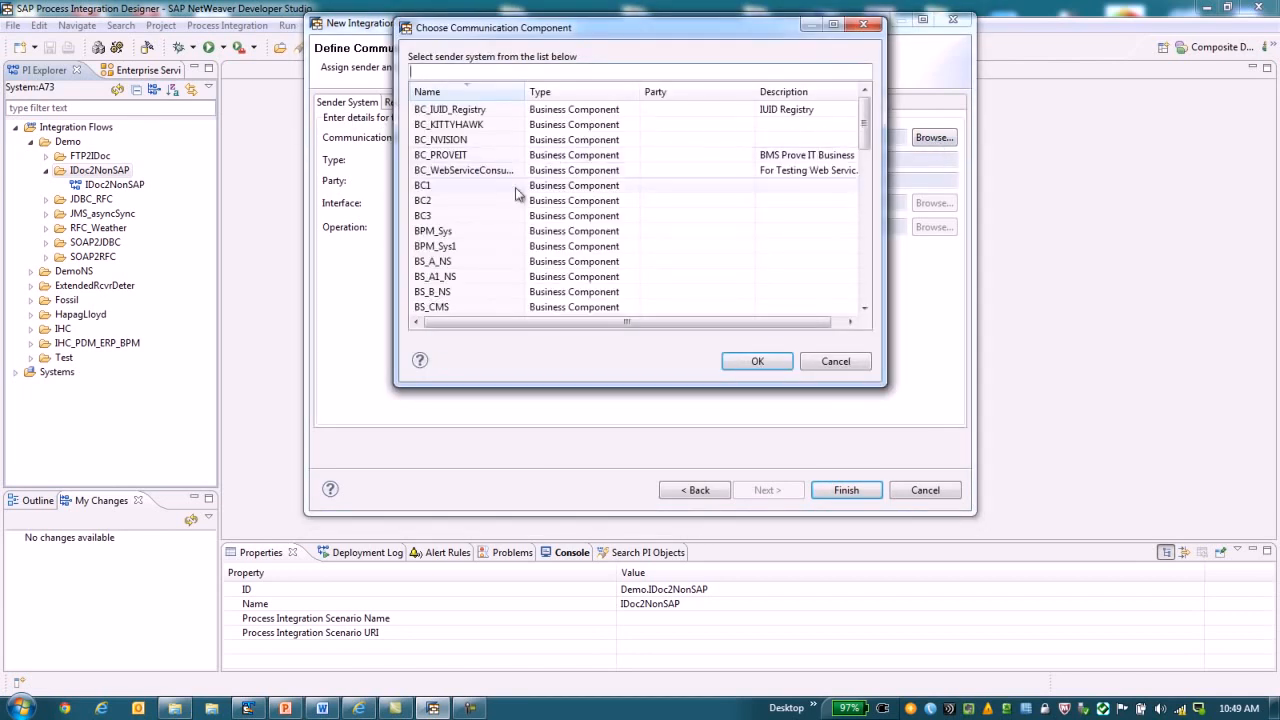
double_click(438, 186)
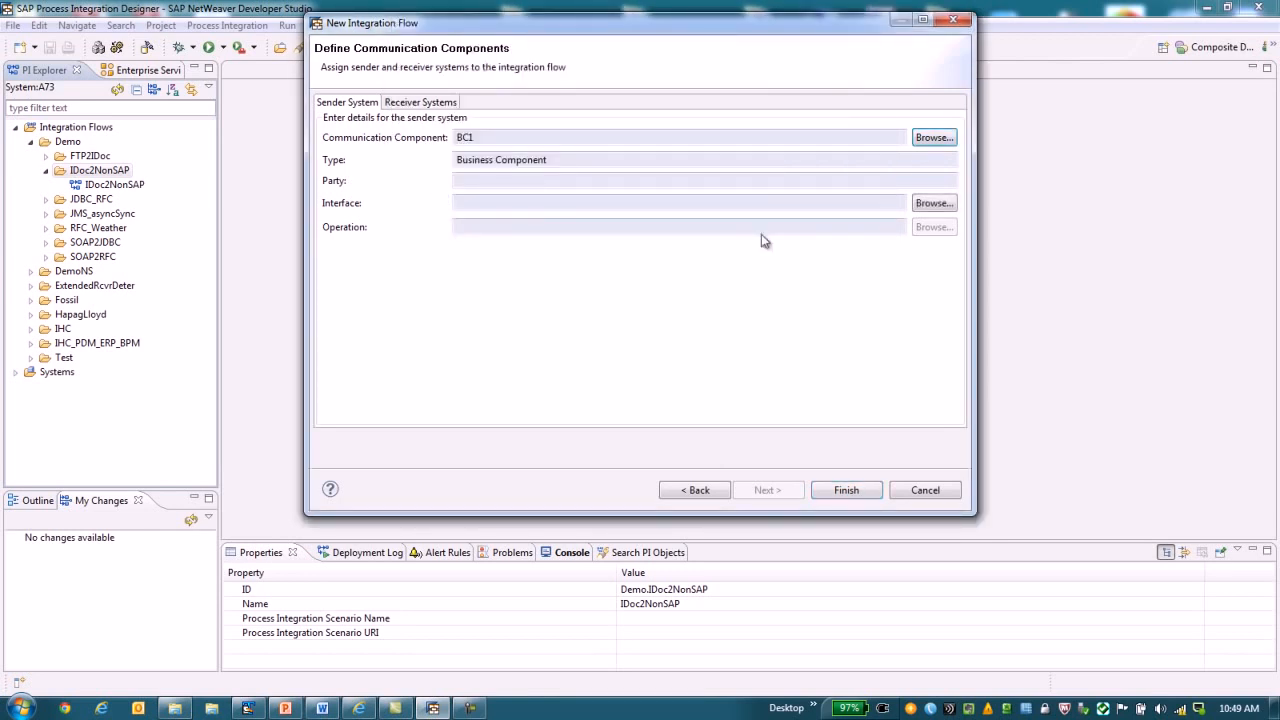
click(934, 203)
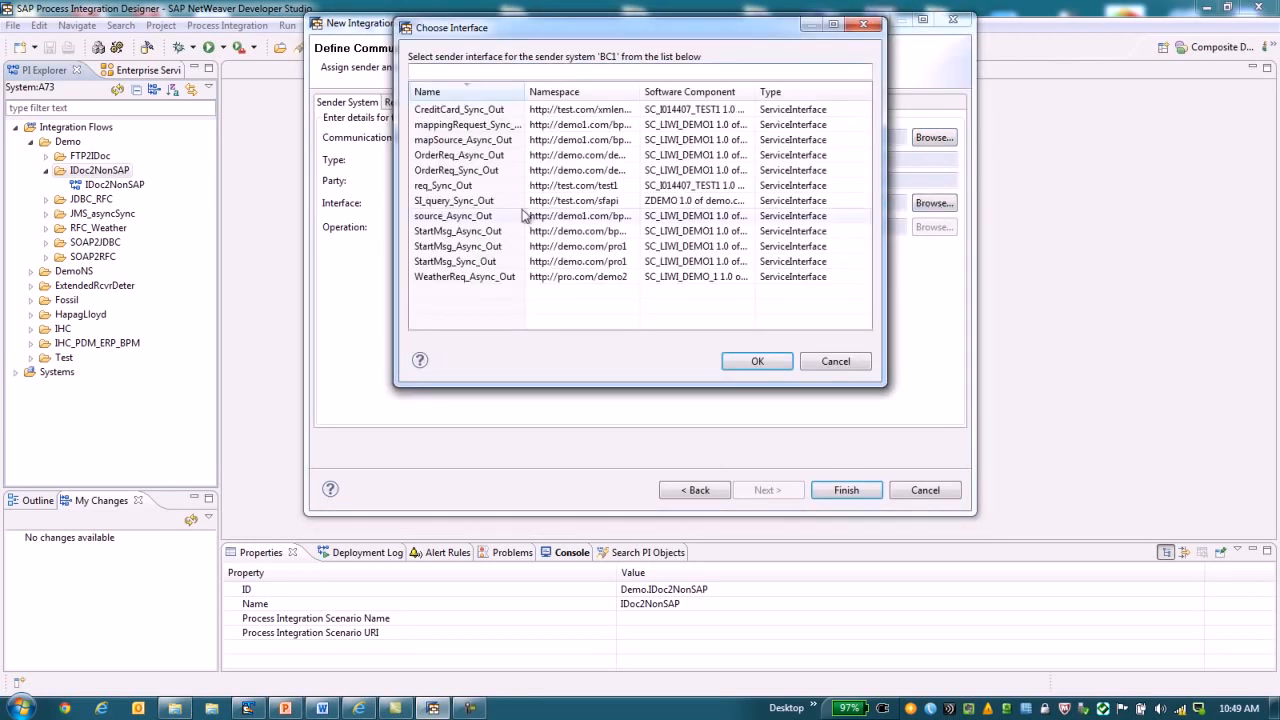
click(492, 157)
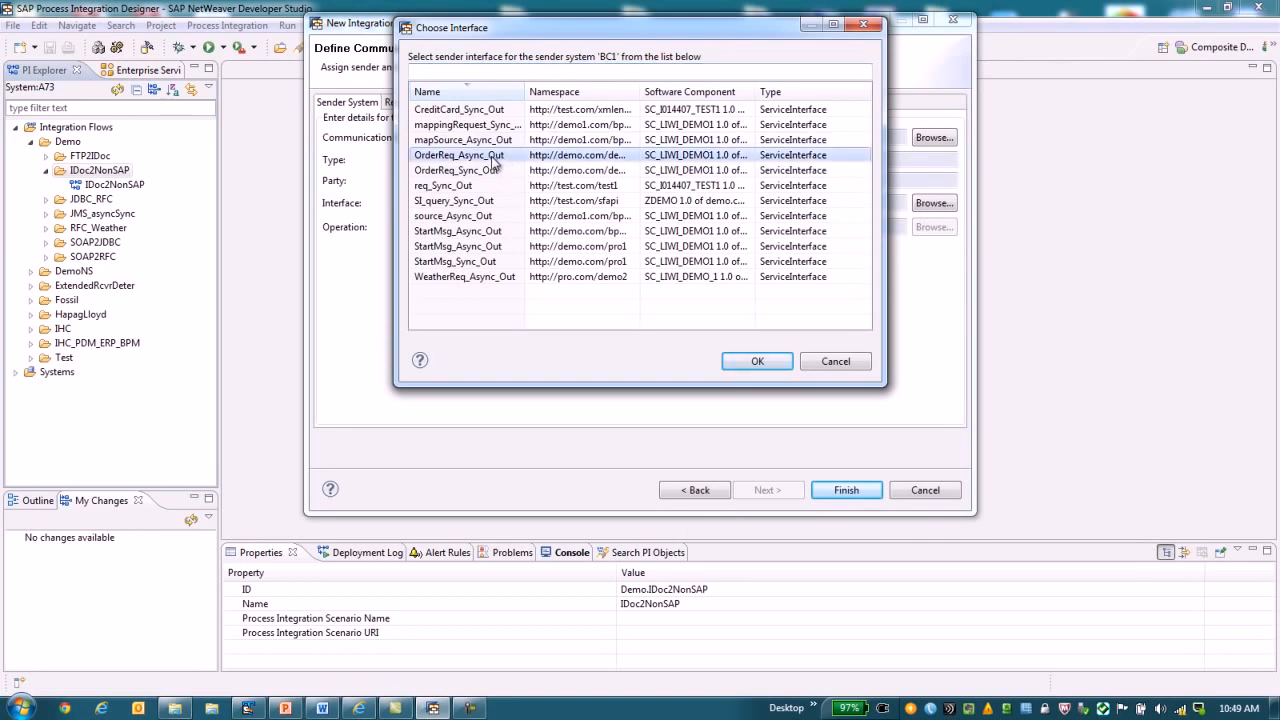
click(754, 364)
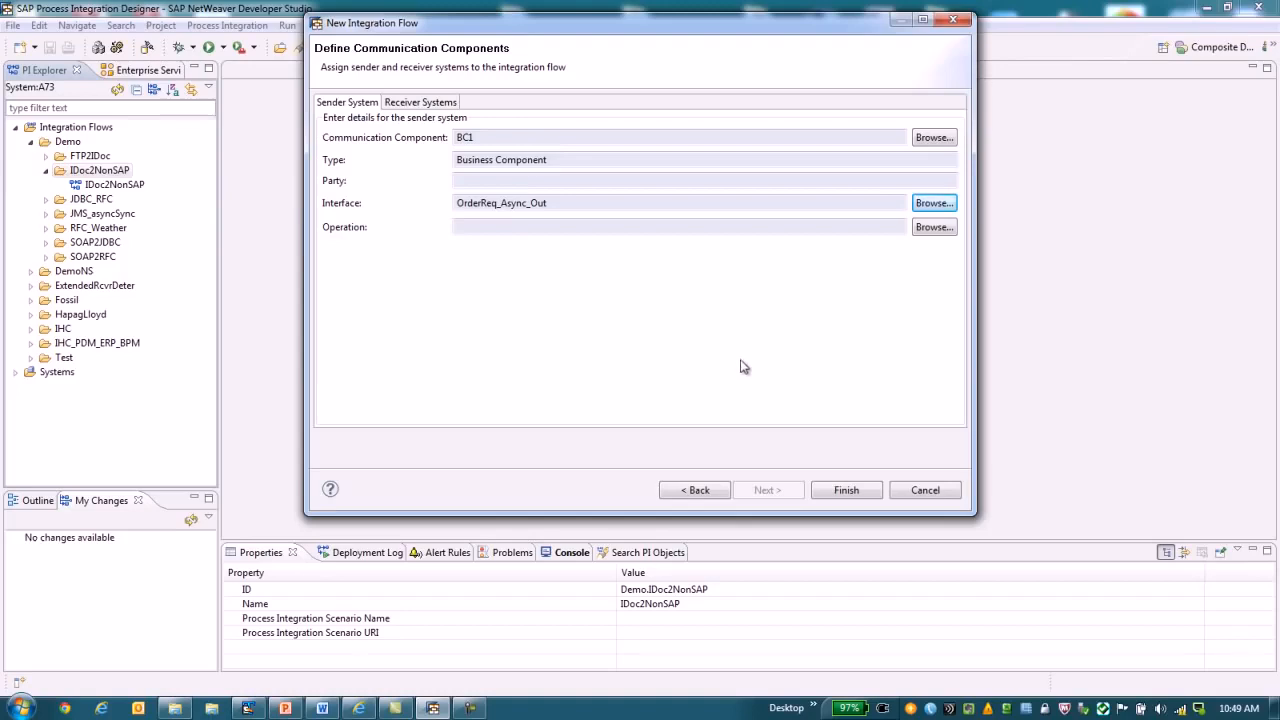
Finish creating the flow without assigning a receiver system and set the model's zoom to 100%.
click(421, 104)
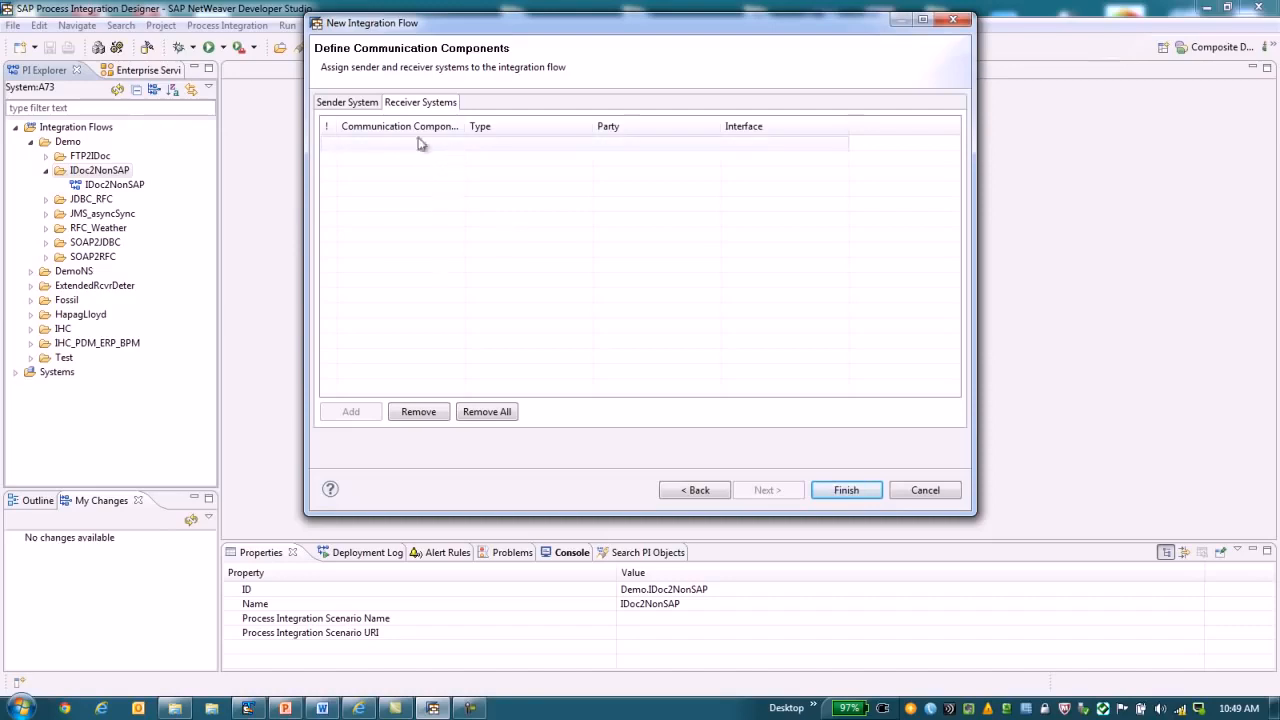
click(845, 491)
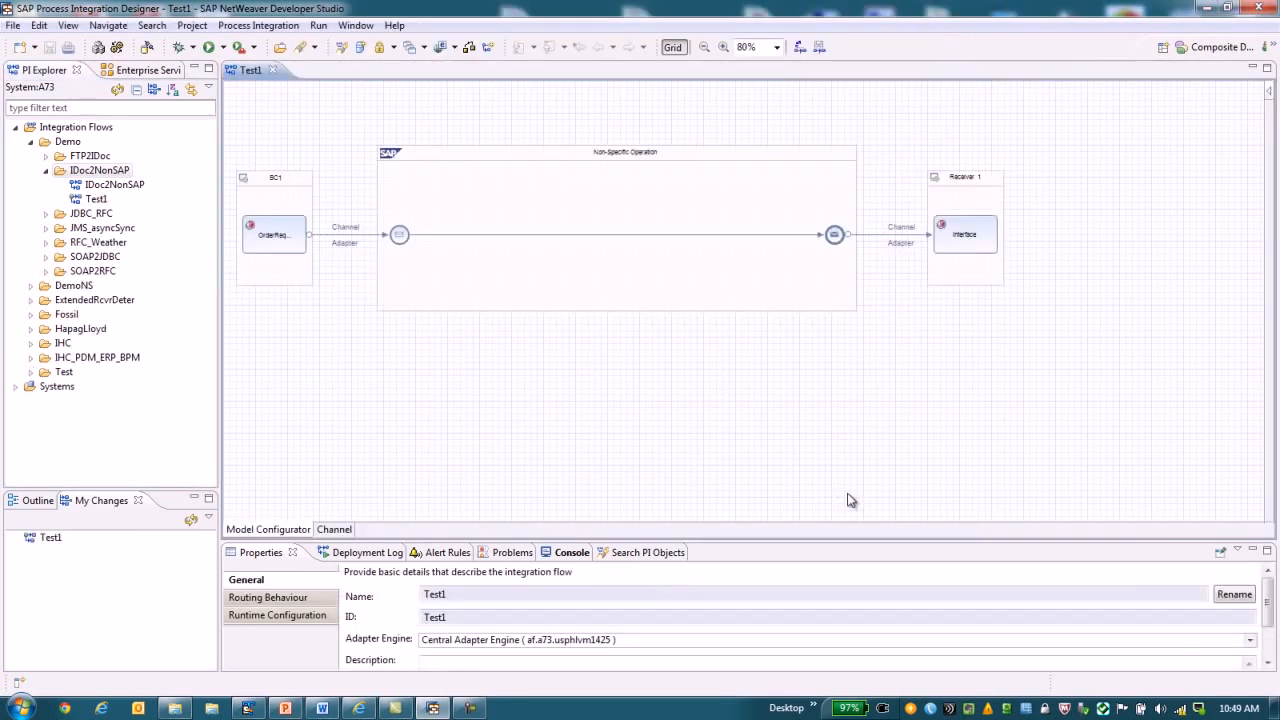
drag(757, 49, 721, 50)
text(100)
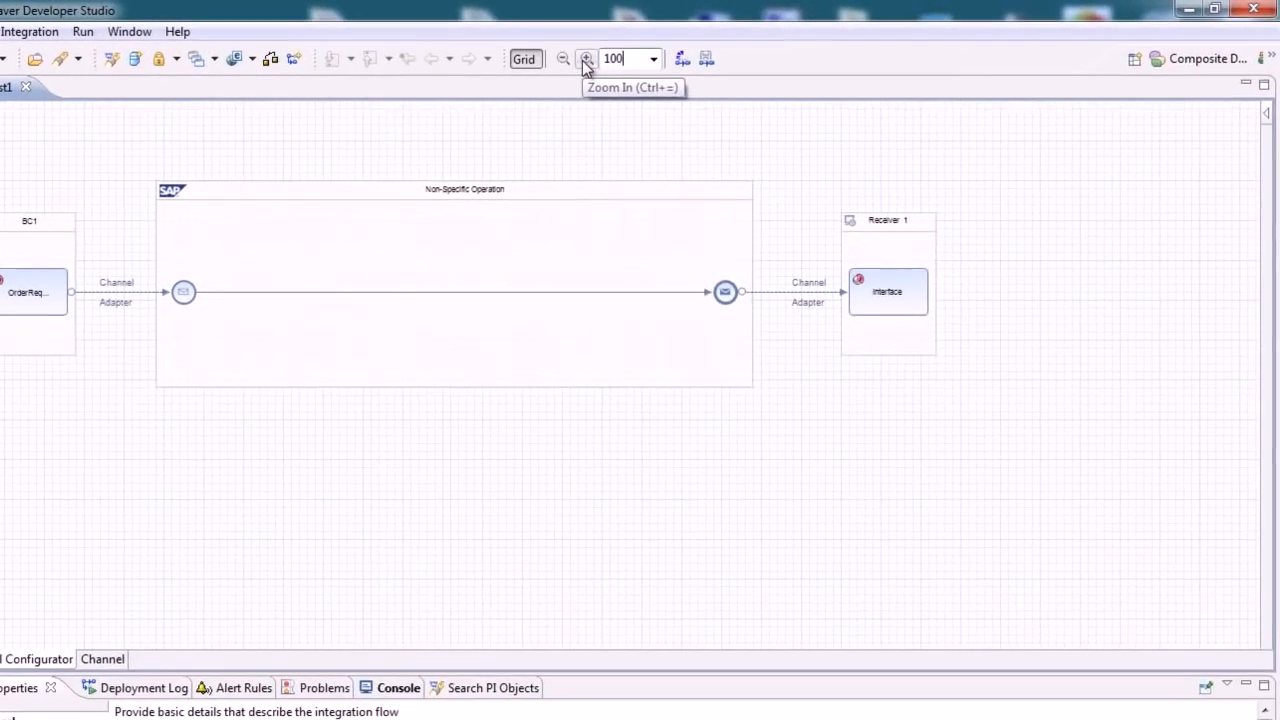
Assign business component BC2 to Receiver 1 and give it the target_Async_In interface.
key(Return)
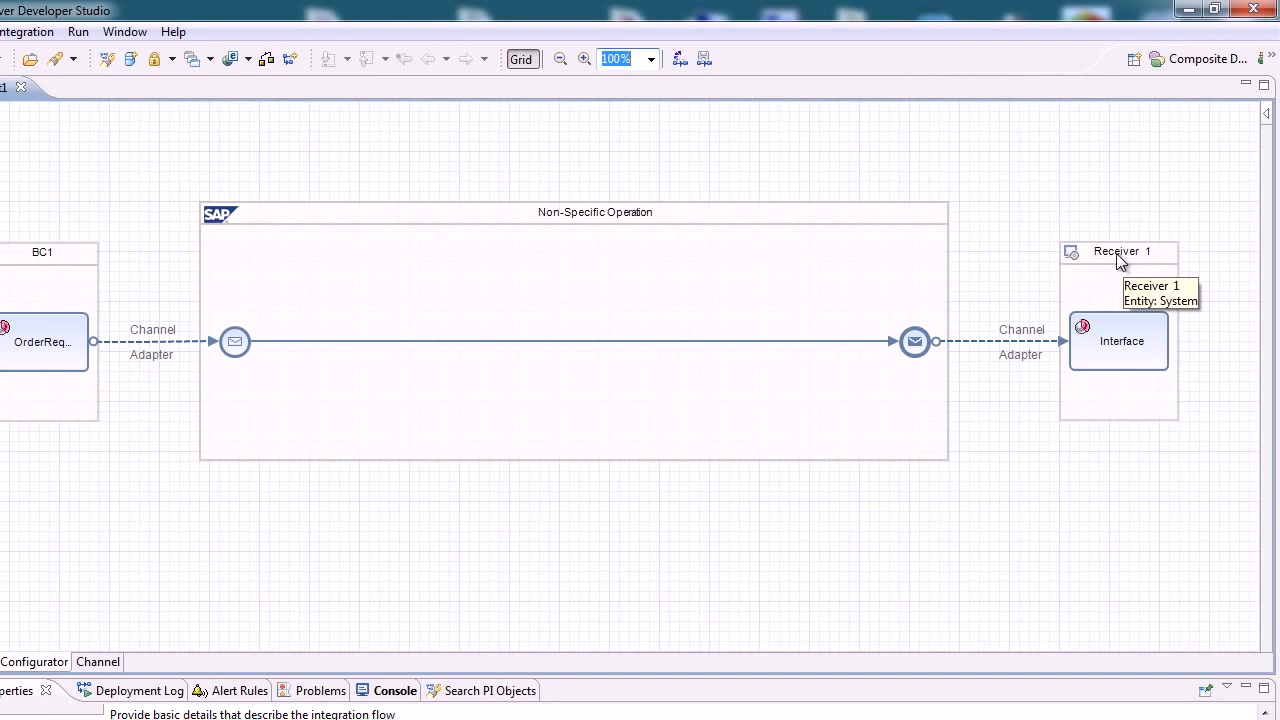
right_click(1120, 260)
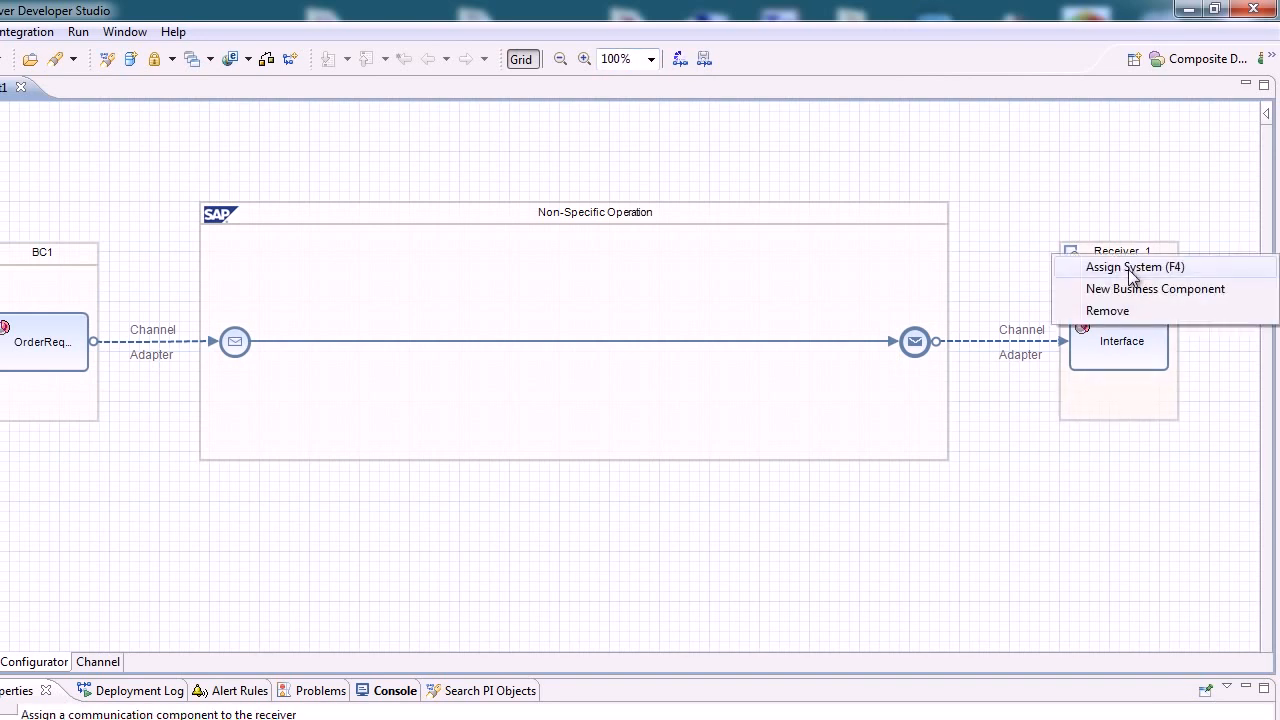
click(1130, 268)
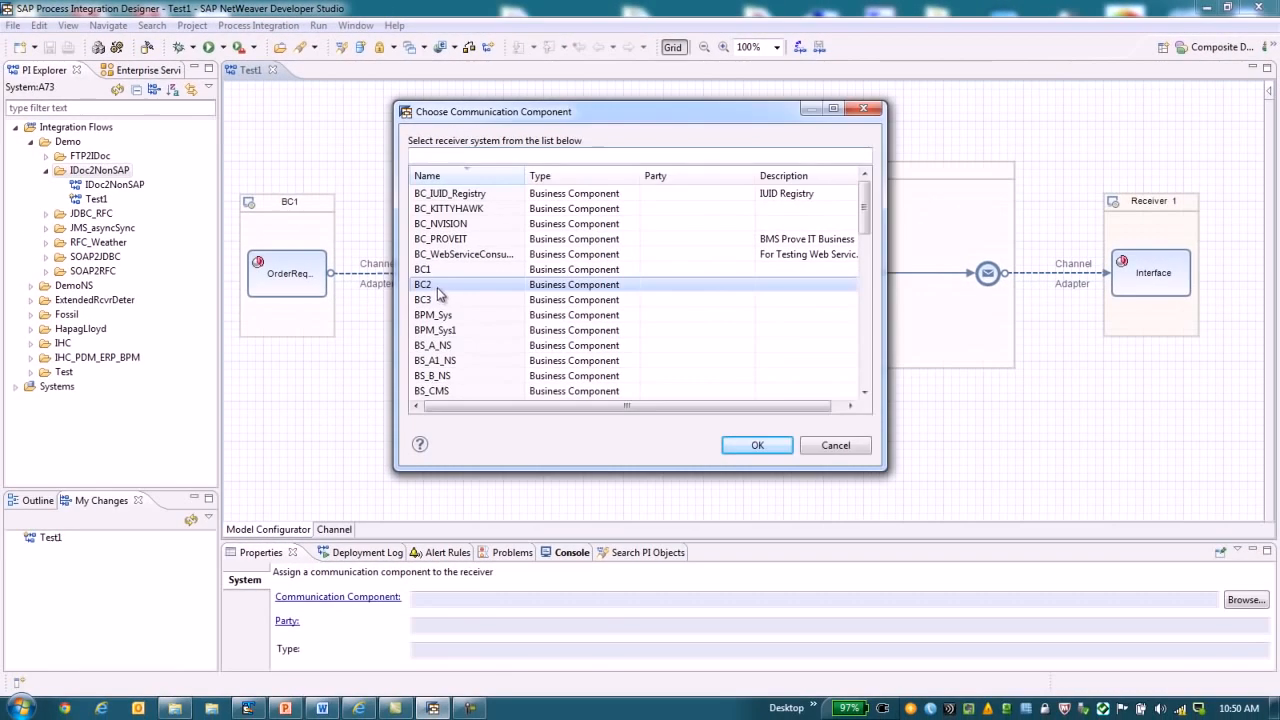
double_click(390, 303)
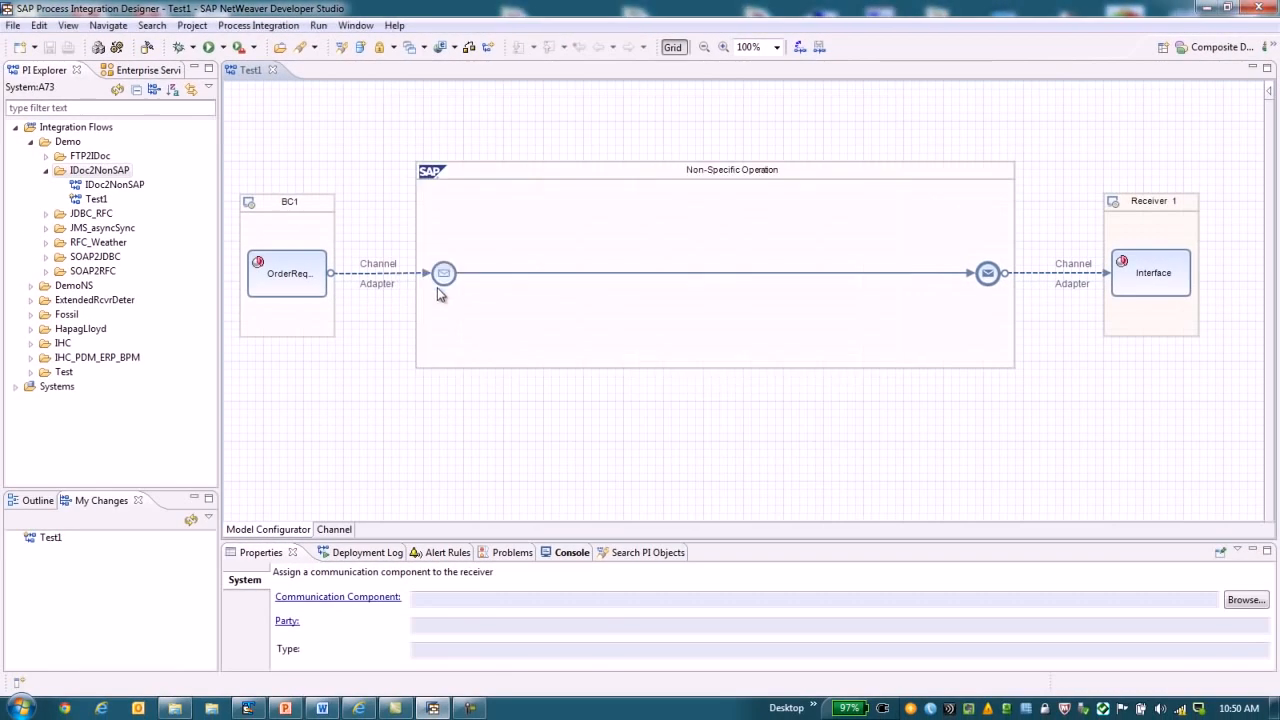
click(1133, 288)
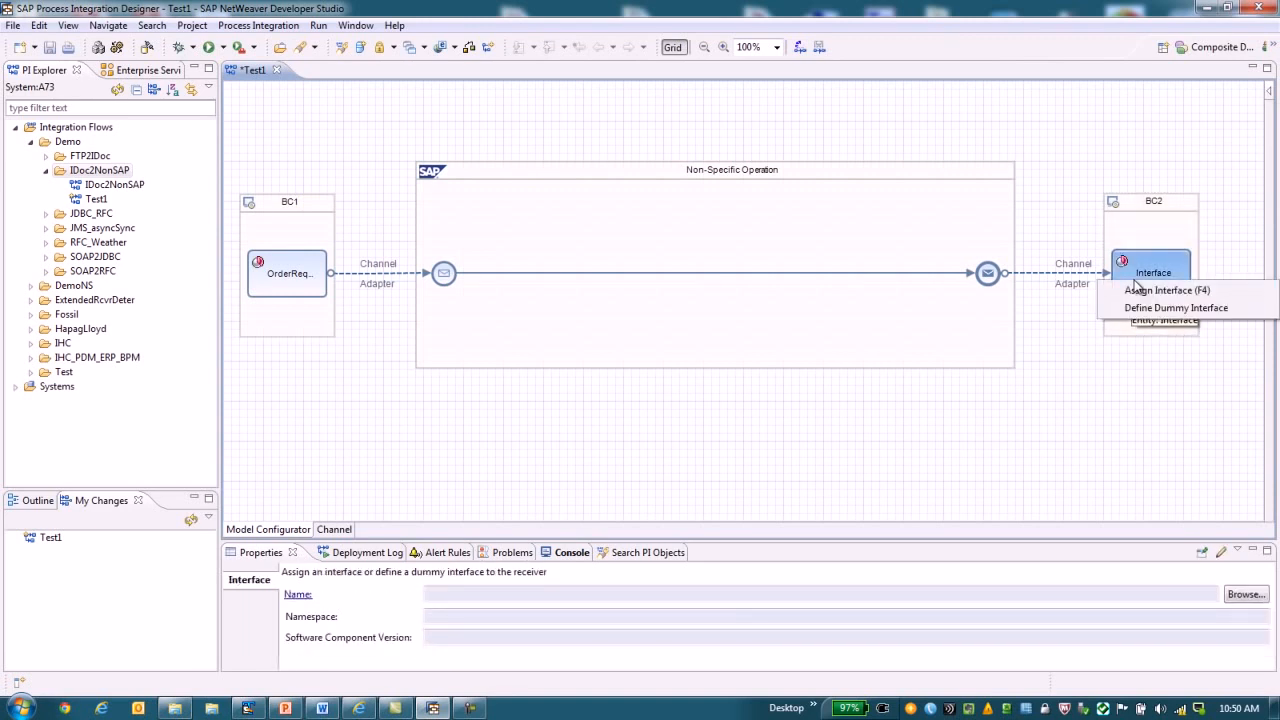
click(1145, 292)
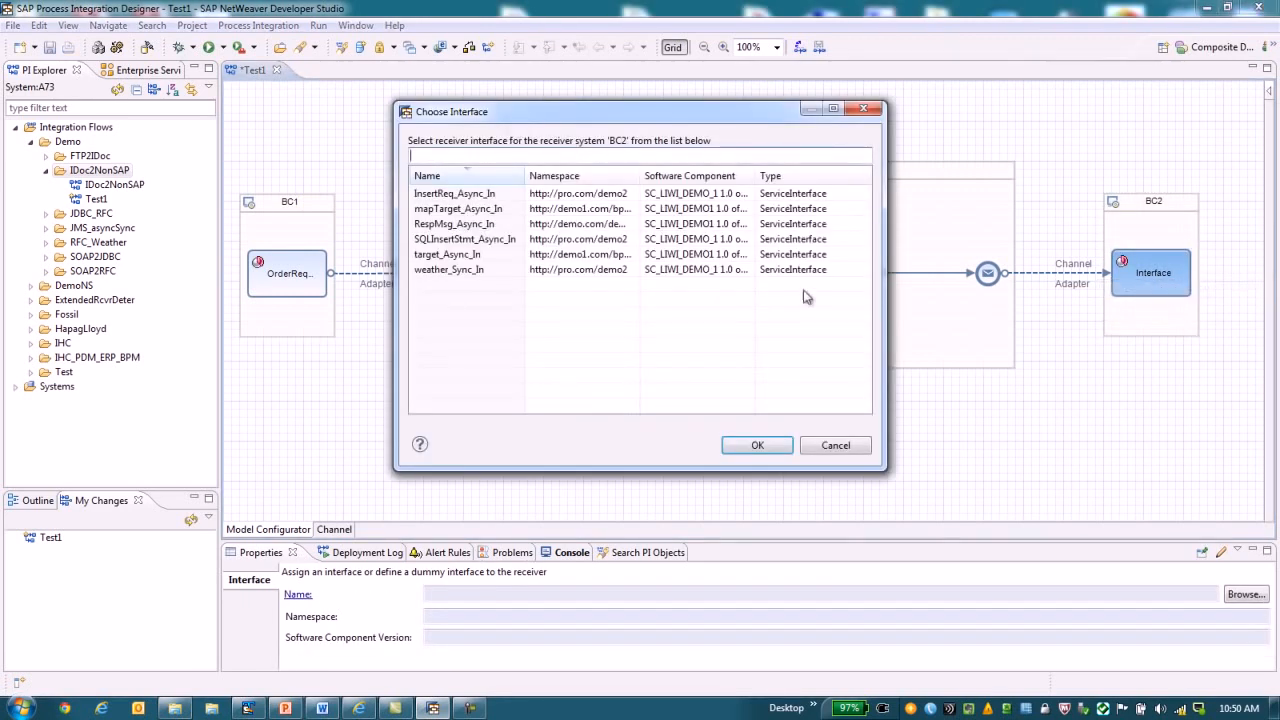
click(476, 257)
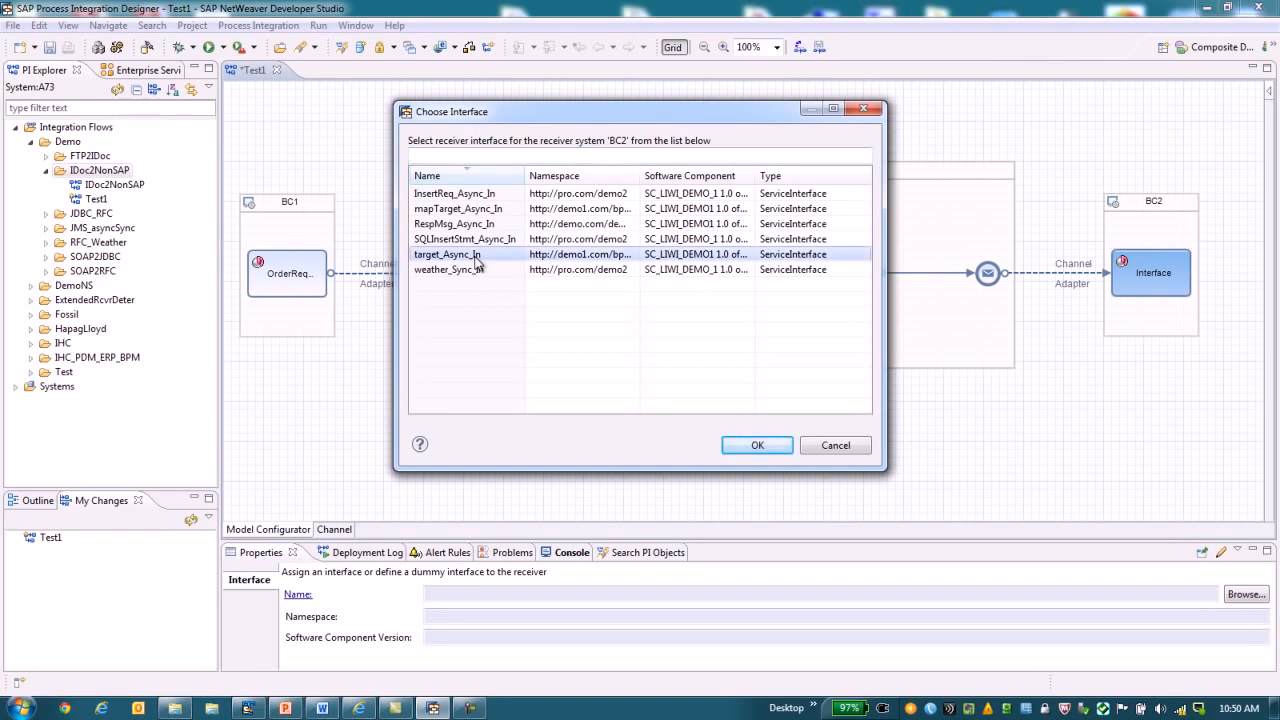
click(757, 446)
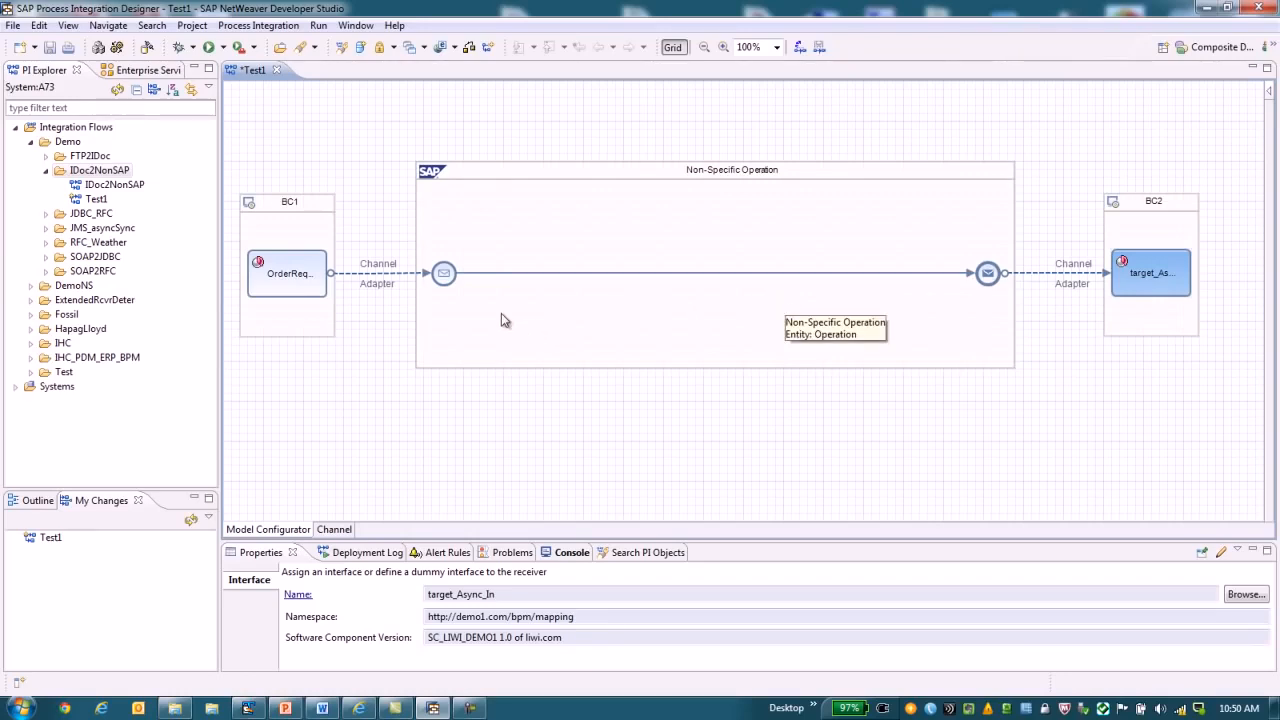
Configure BC1's sender channel with the name sendChan and the SOAP adapter type.
right_click(378, 281)
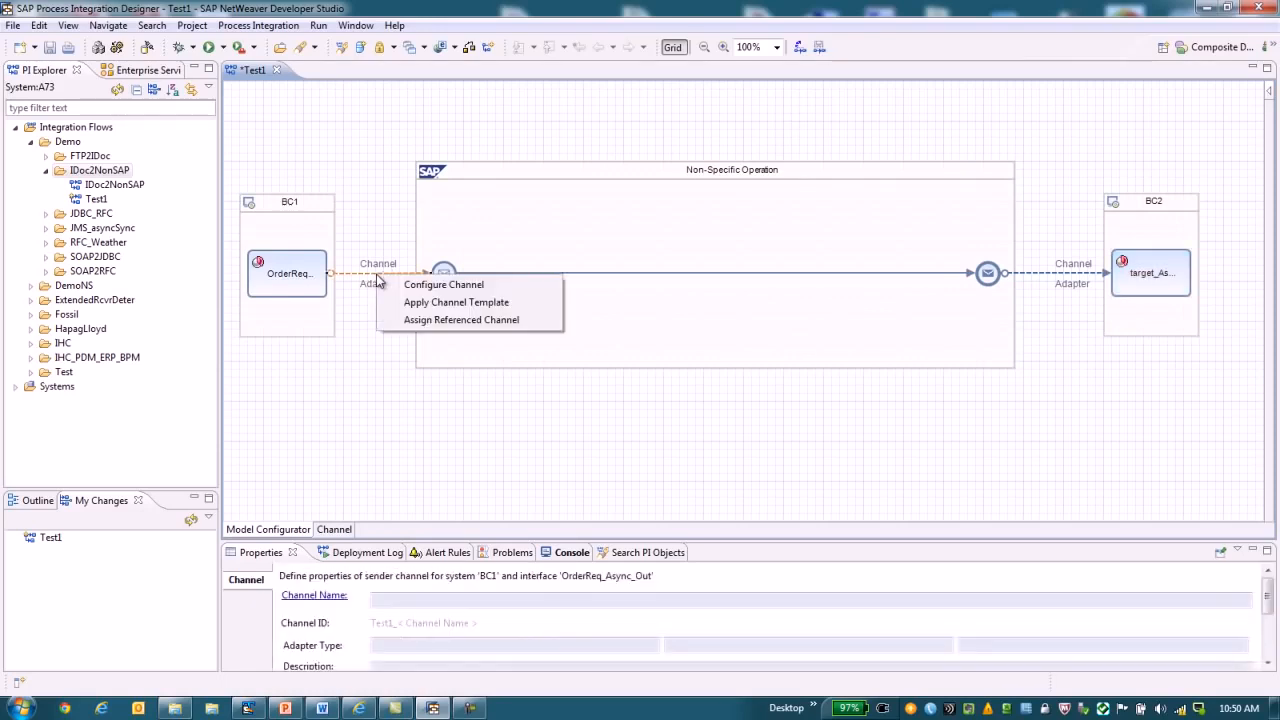
click(429, 292)
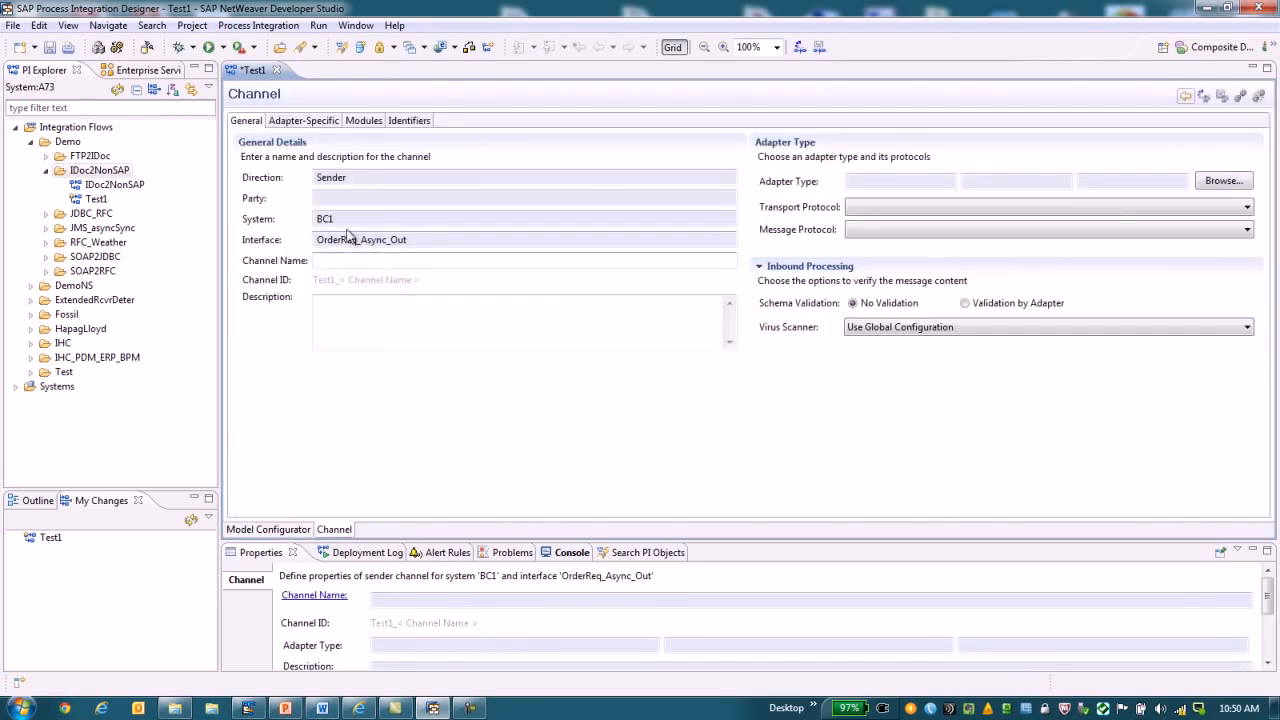
click(353, 262)
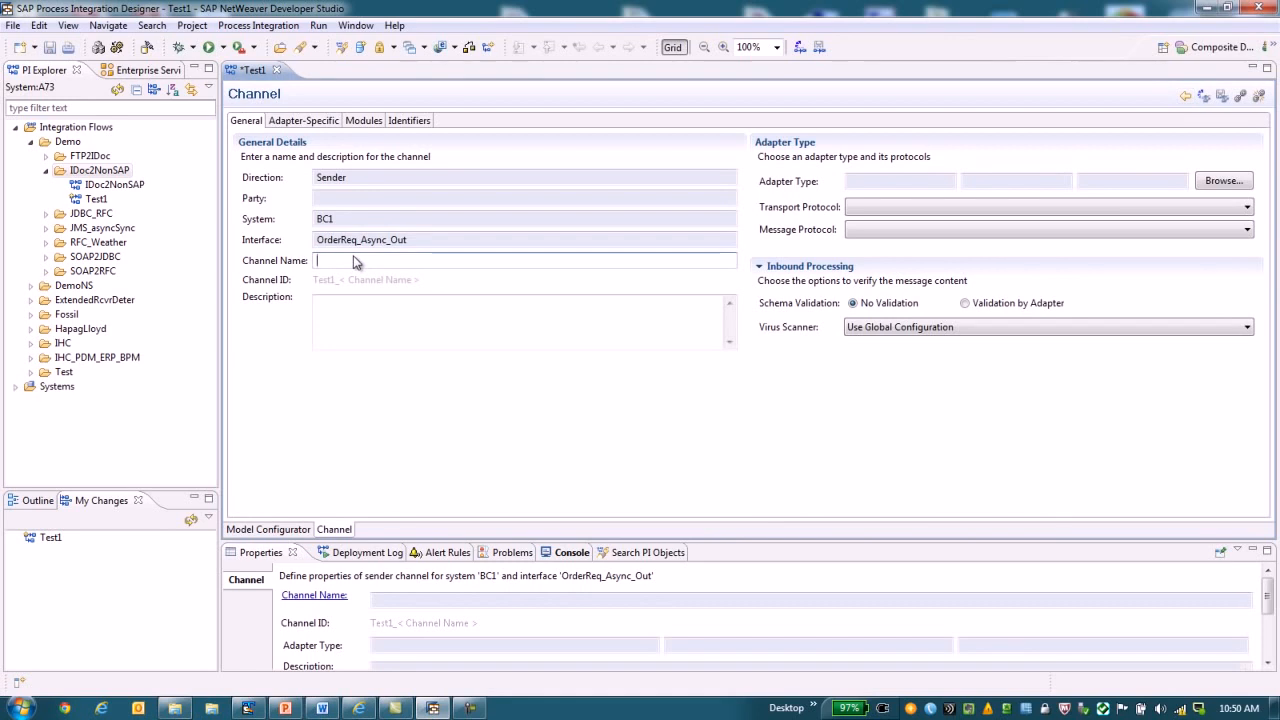
text(send)
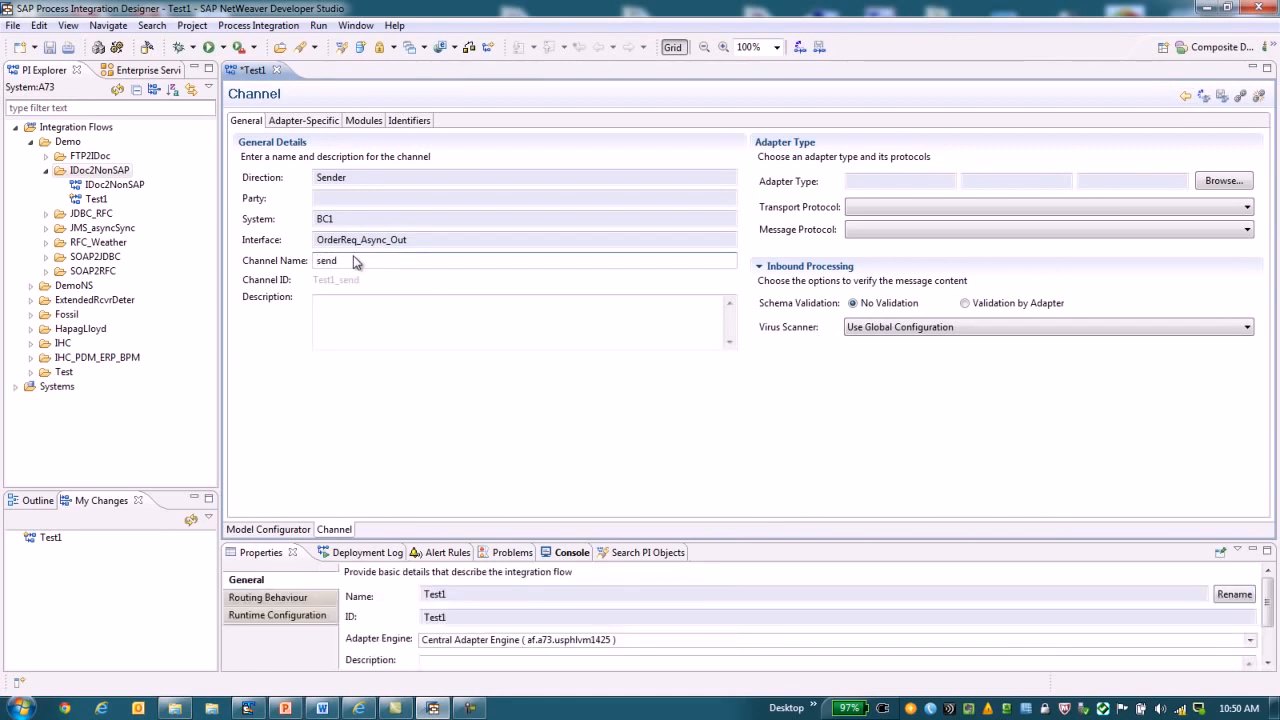
text(Chan)
click(1222, 182)
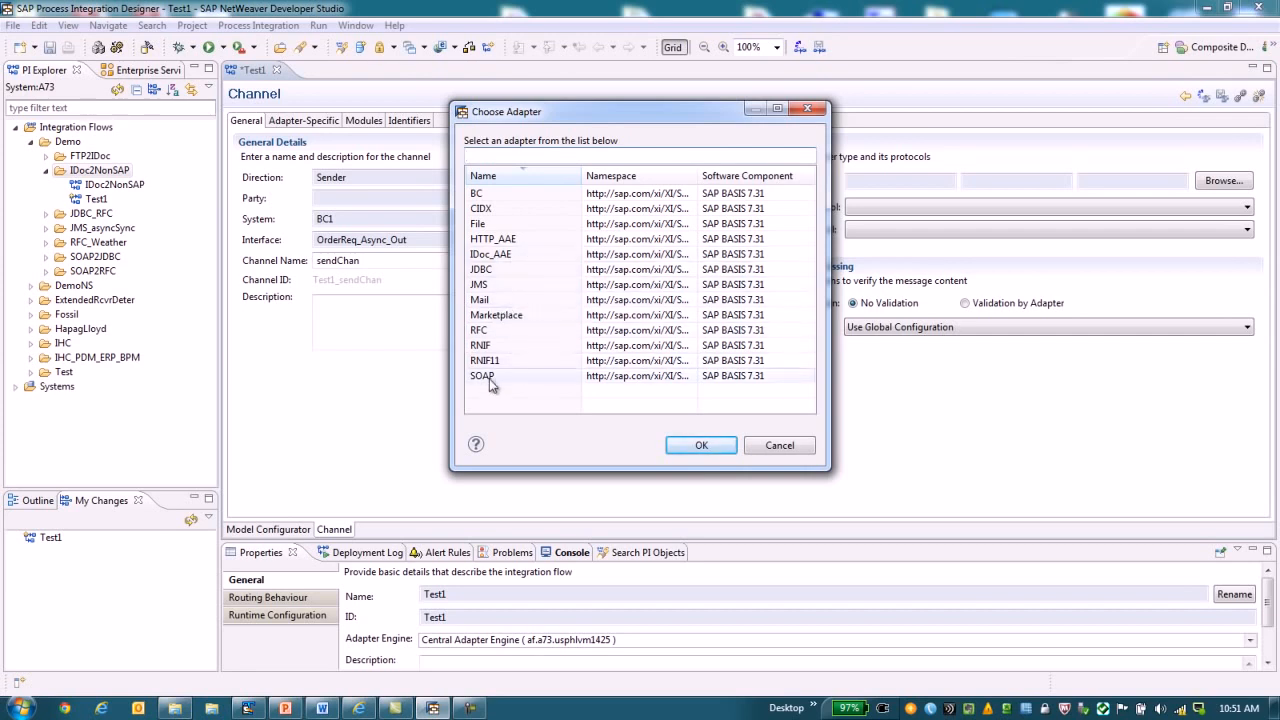
click(485, 376)
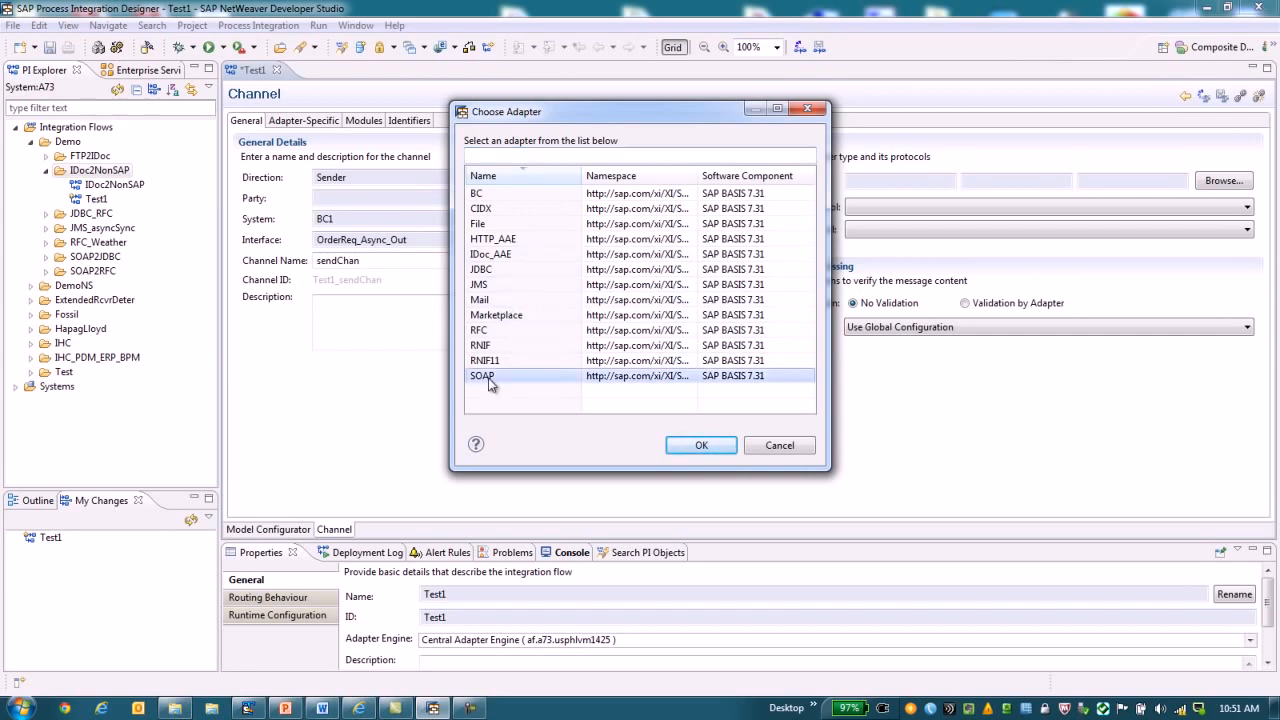
click(698, 446)
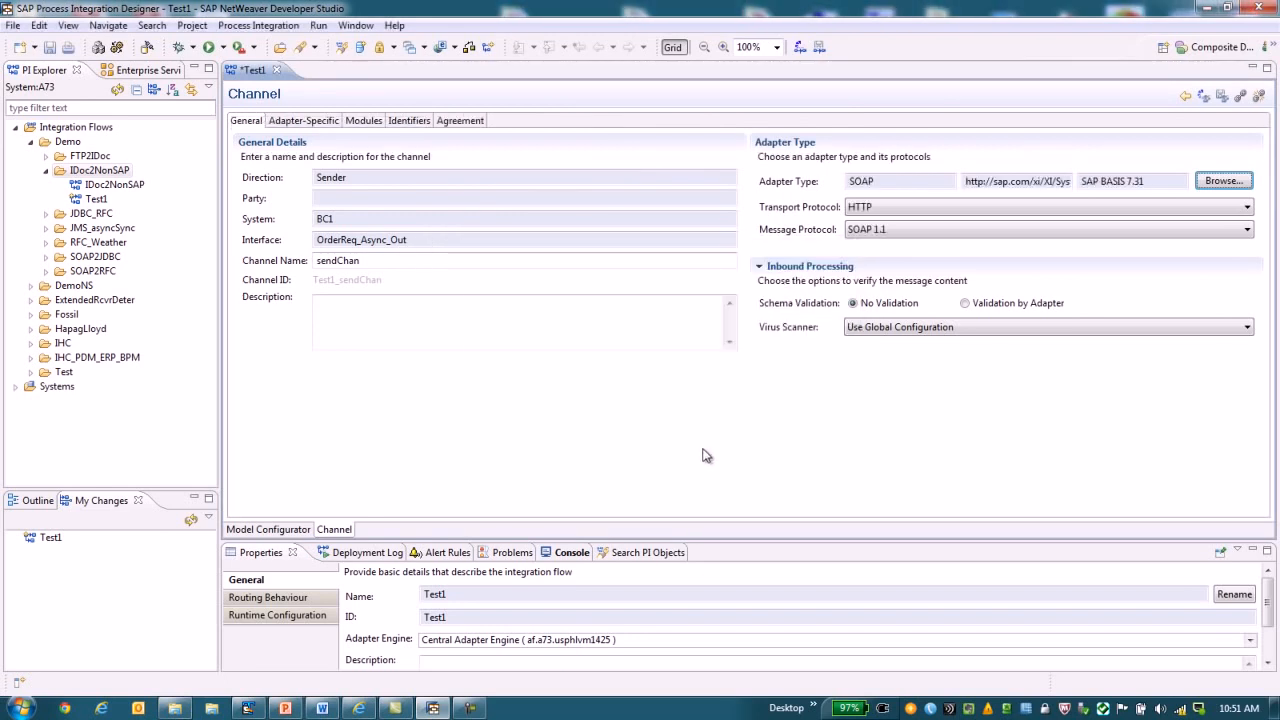
Set the sender channel's quality of service to Exactly Once and return to the flow model.
click(298, 121)
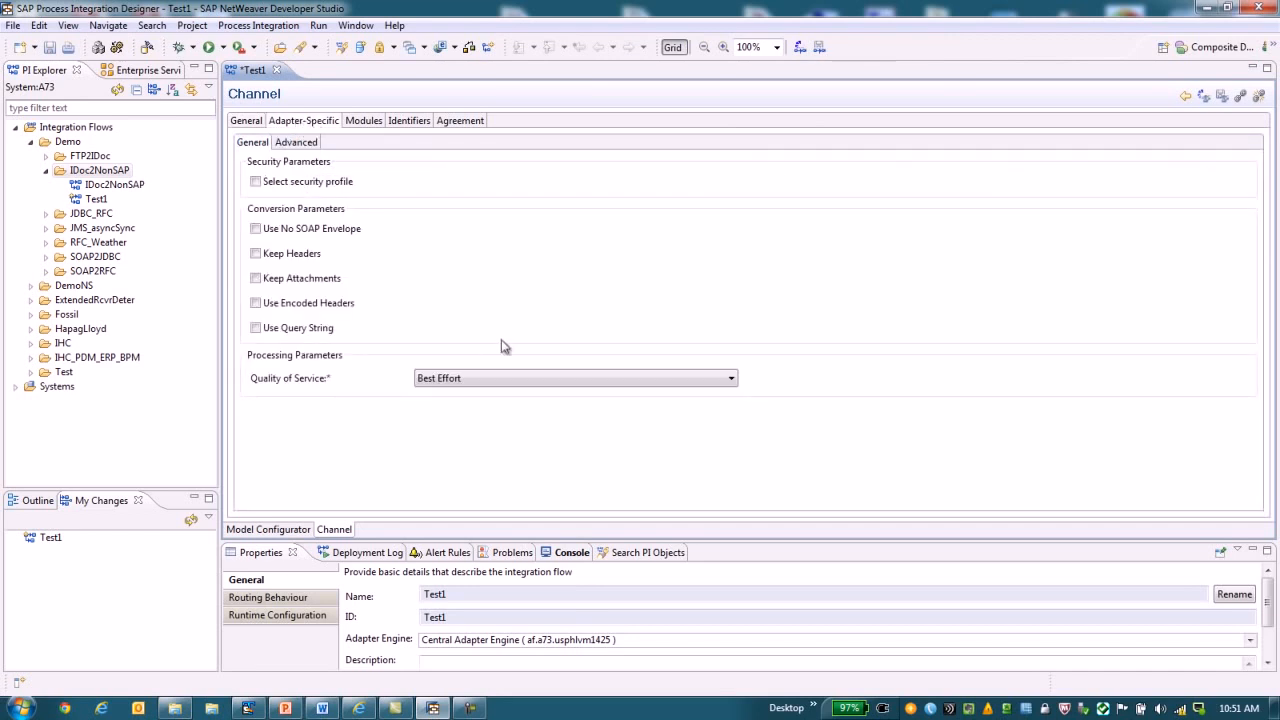
click(730, 384)
click(490, 408)
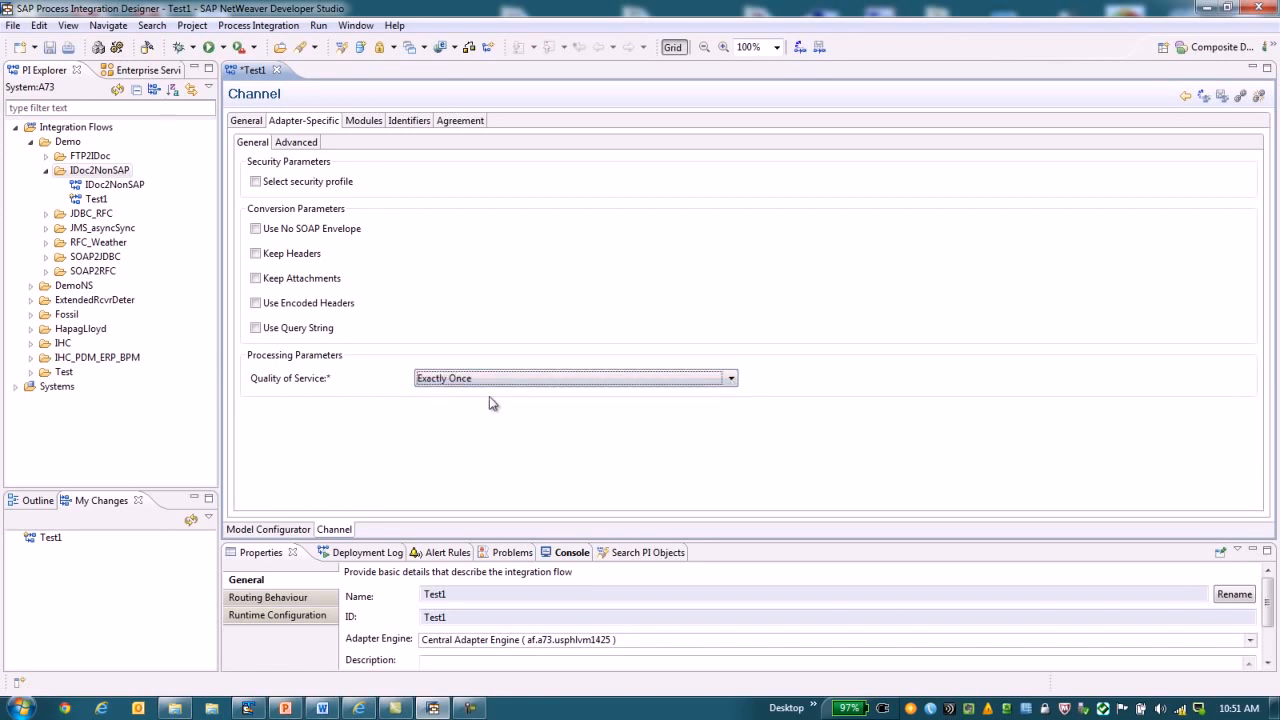
click(287, 531)
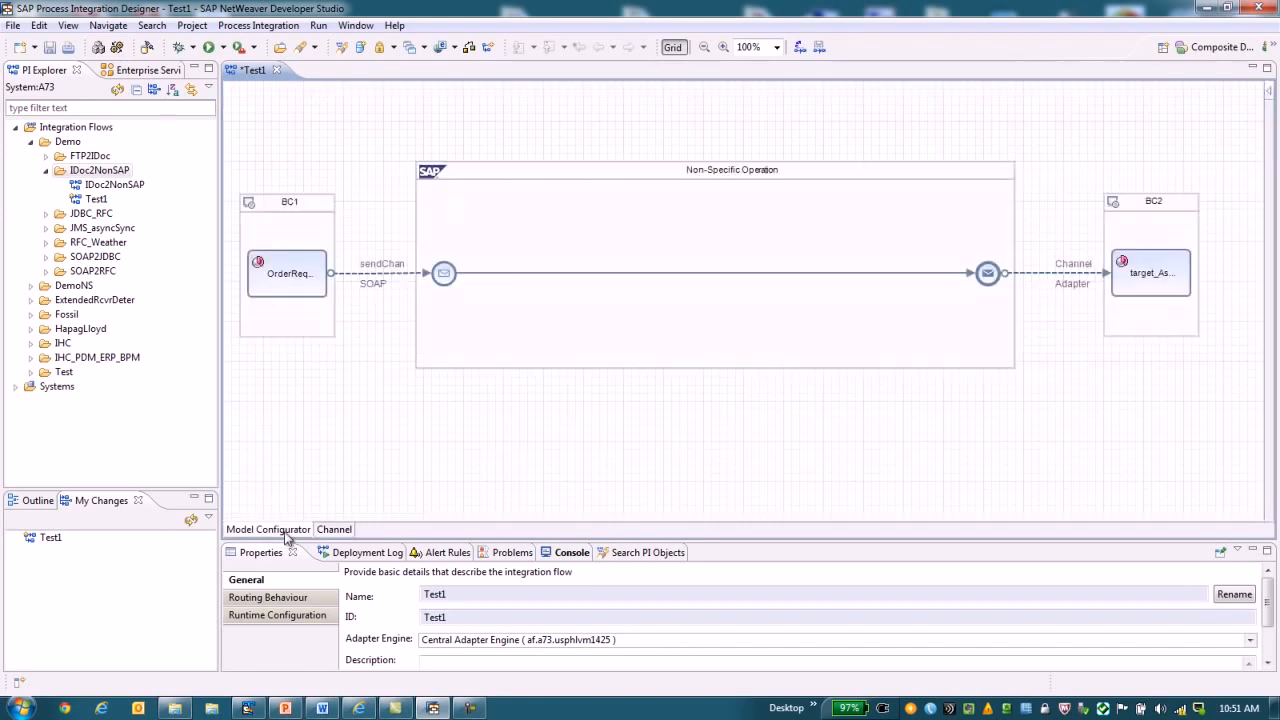
Configure BC2's receiver channel with the name recChan1 and the File adapter type.
right_click(1072, 290)
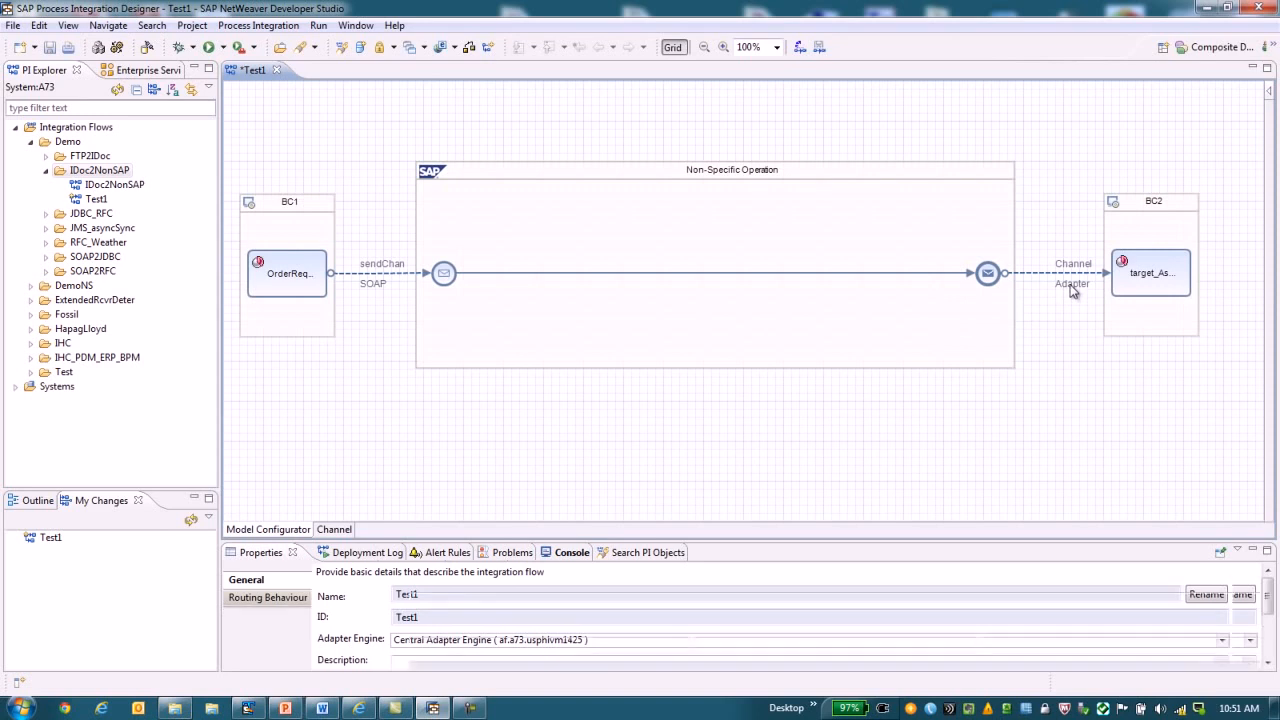
click(1090, 296)
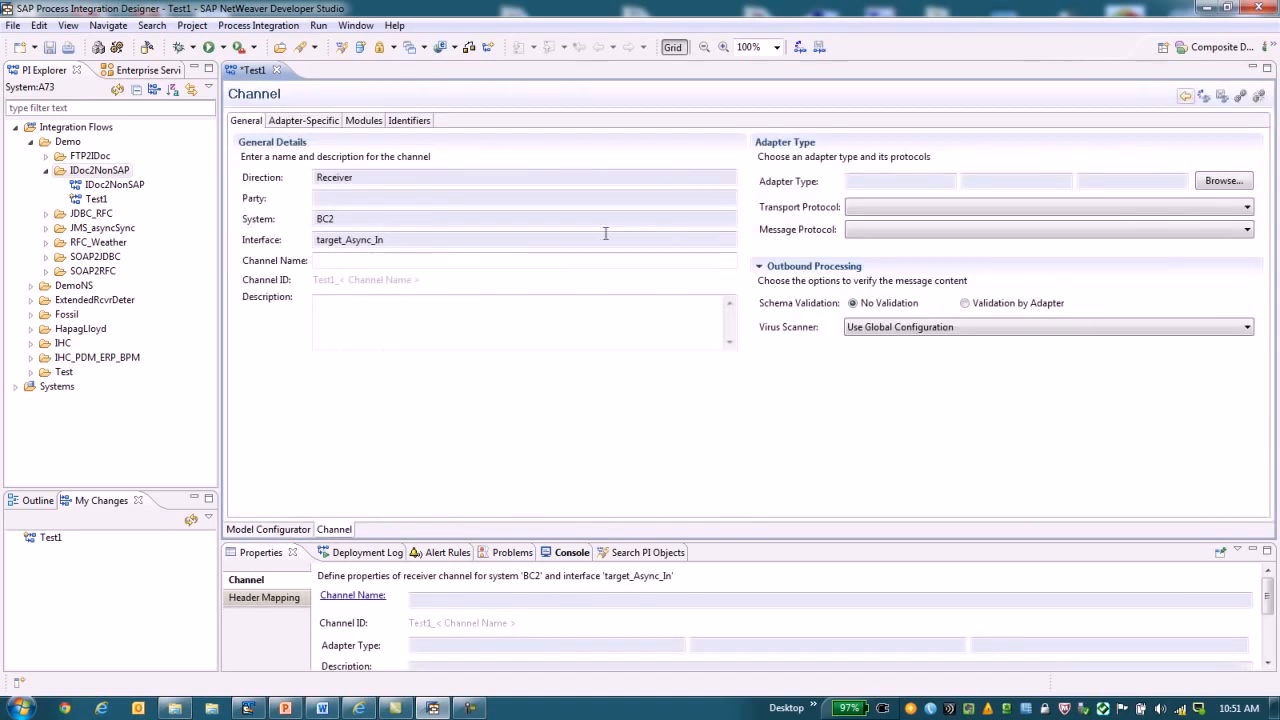
click(348, 259)
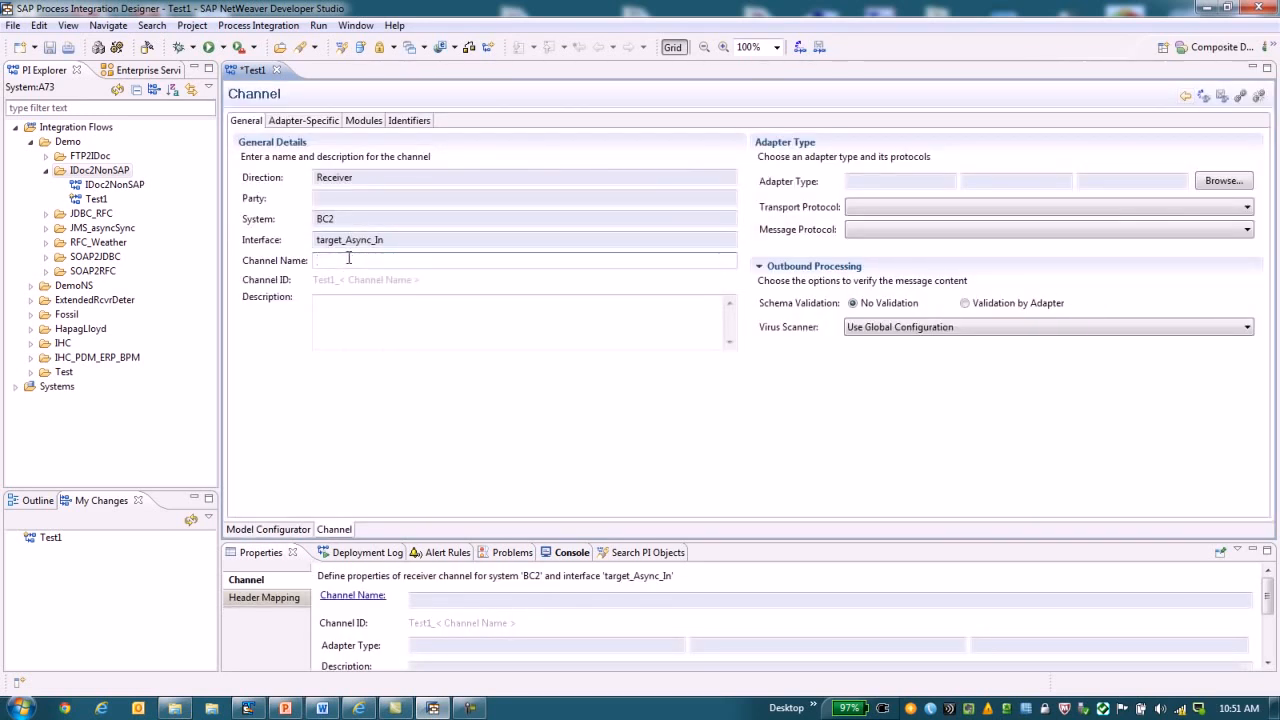
text(recChan1)
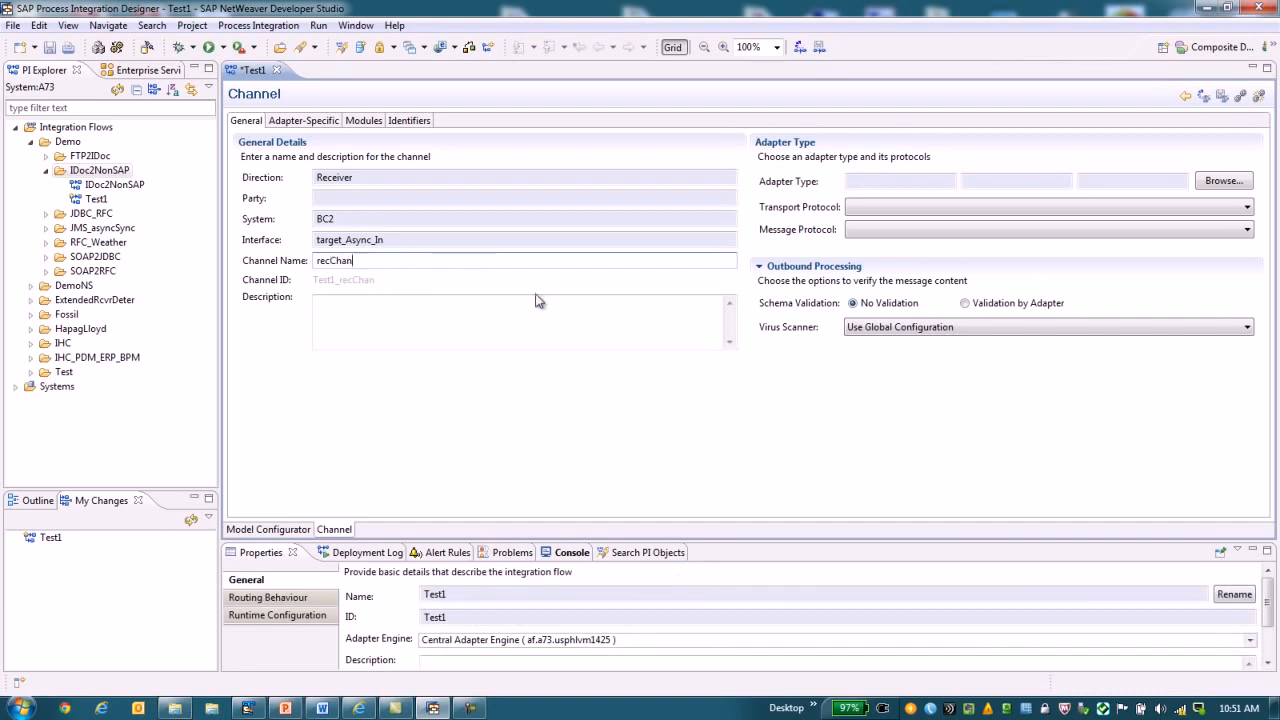
click(1220, 188)
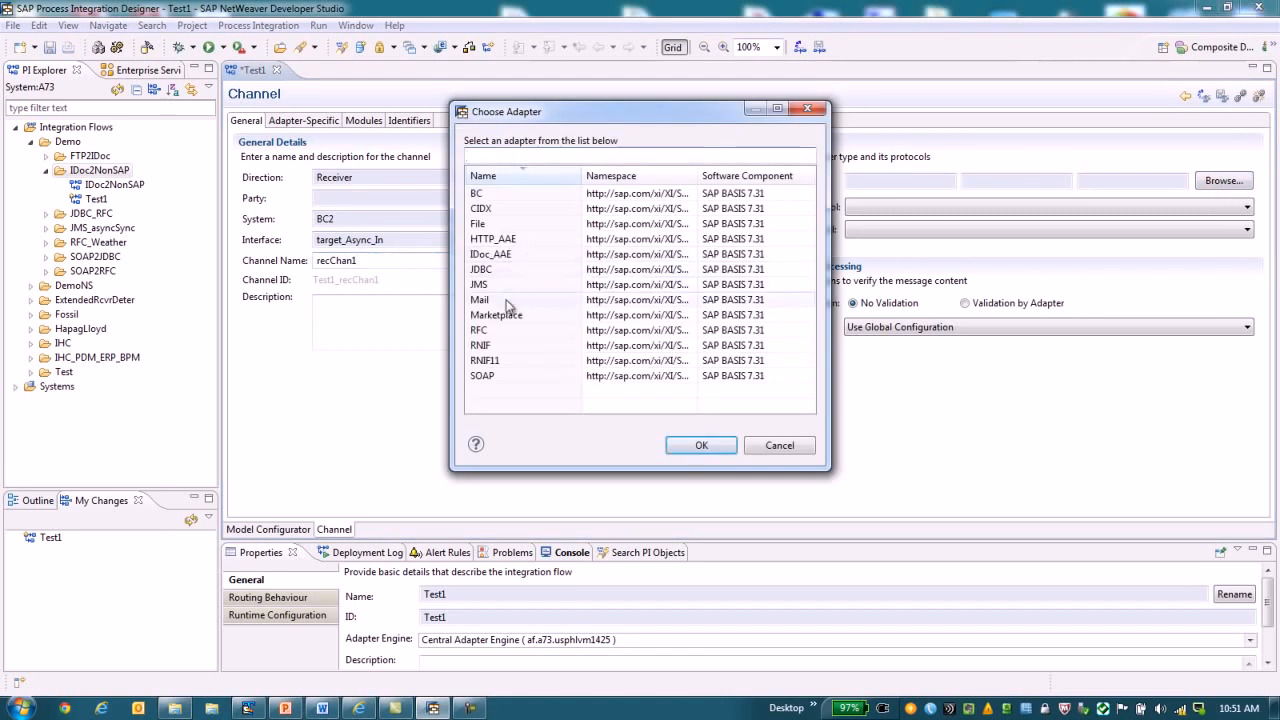
click(478, 225)
click(700, 446)
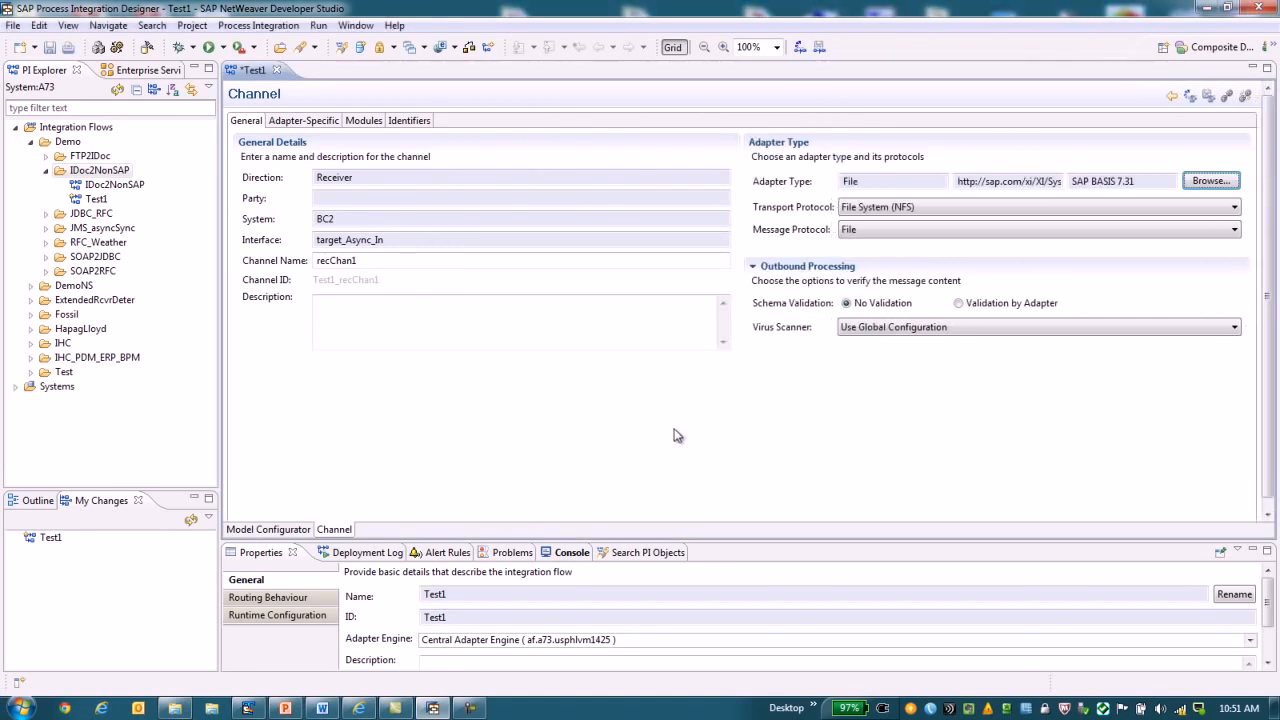
Set the File receiver channel's target directory to /data.
click(312, 122)
click(465, 183)
text(data)
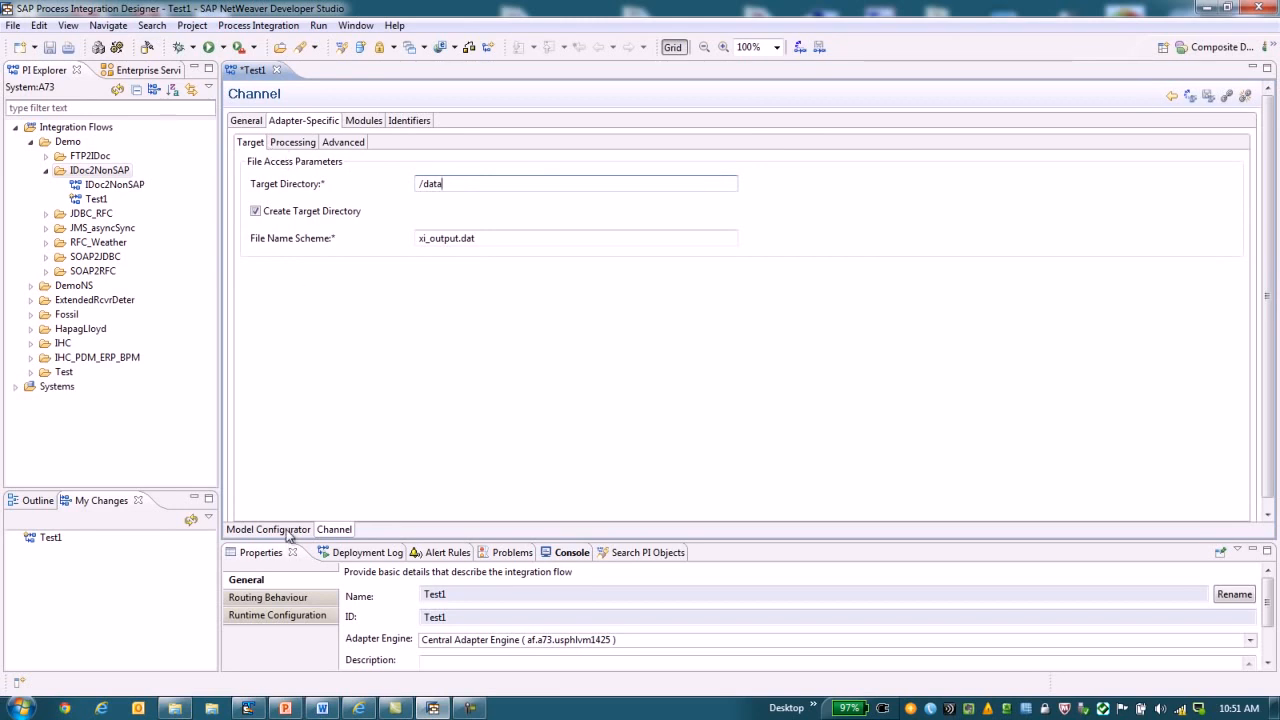
Set the file construction mode to Add Counter with the counter prefix "_" and return to the flow model.
click(300, 146)
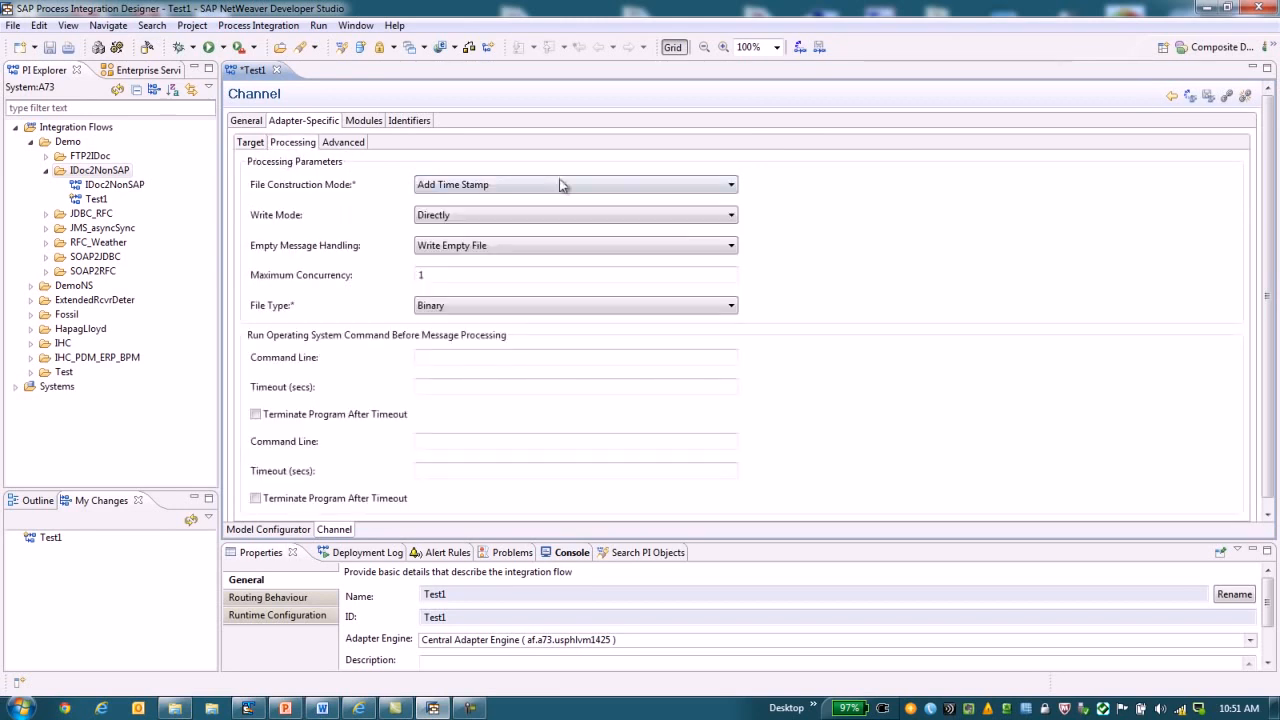
click(731, 186)
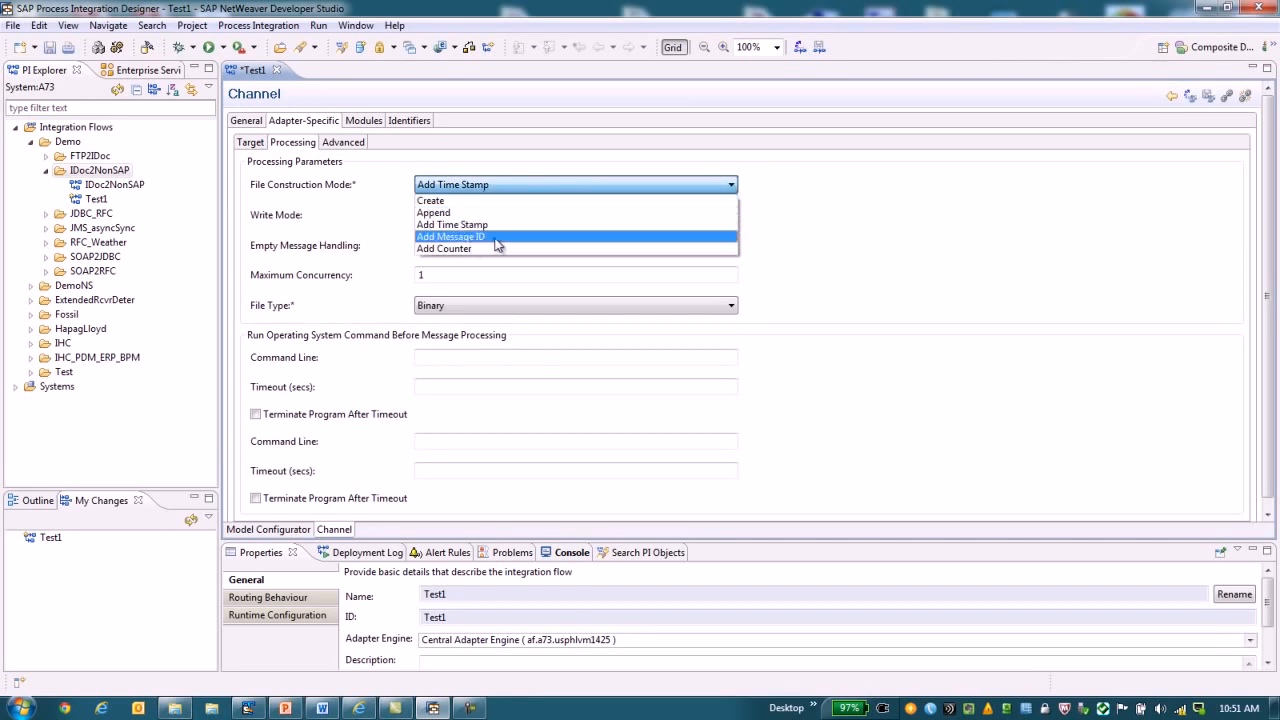
click(447, 249)
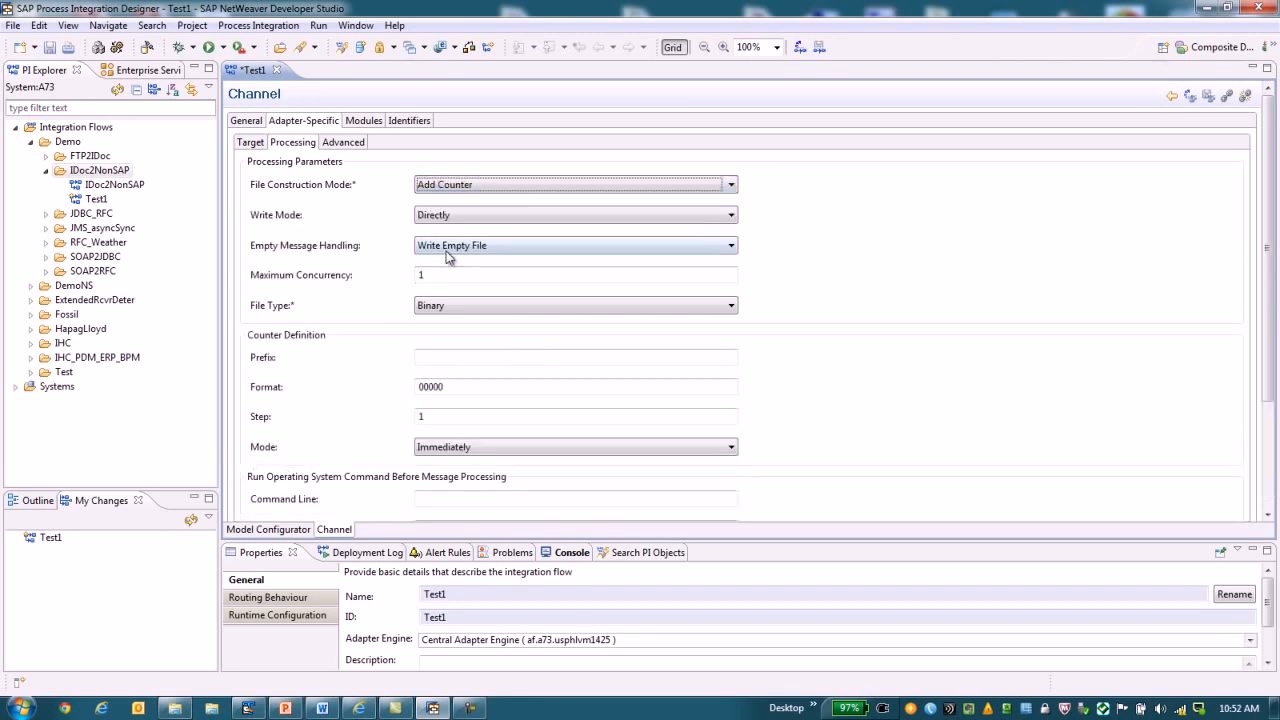
click(444, 362)
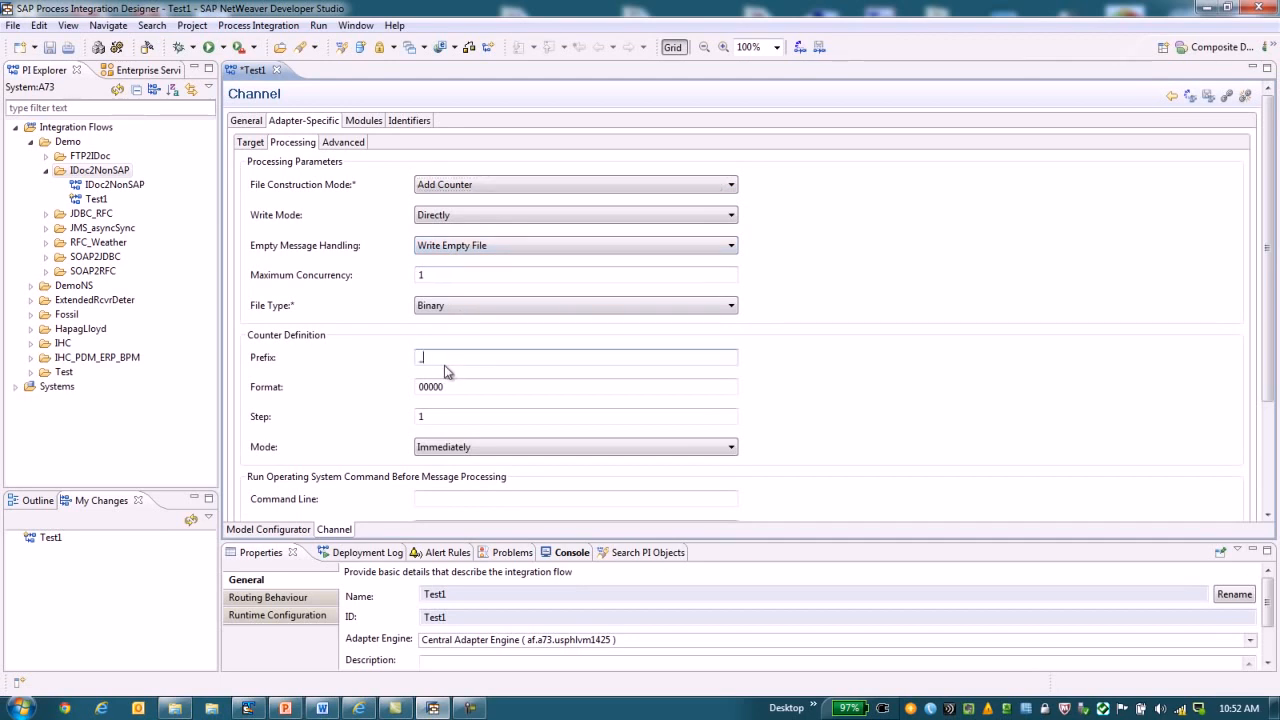
click(447, 387)
key(shift+Tab)
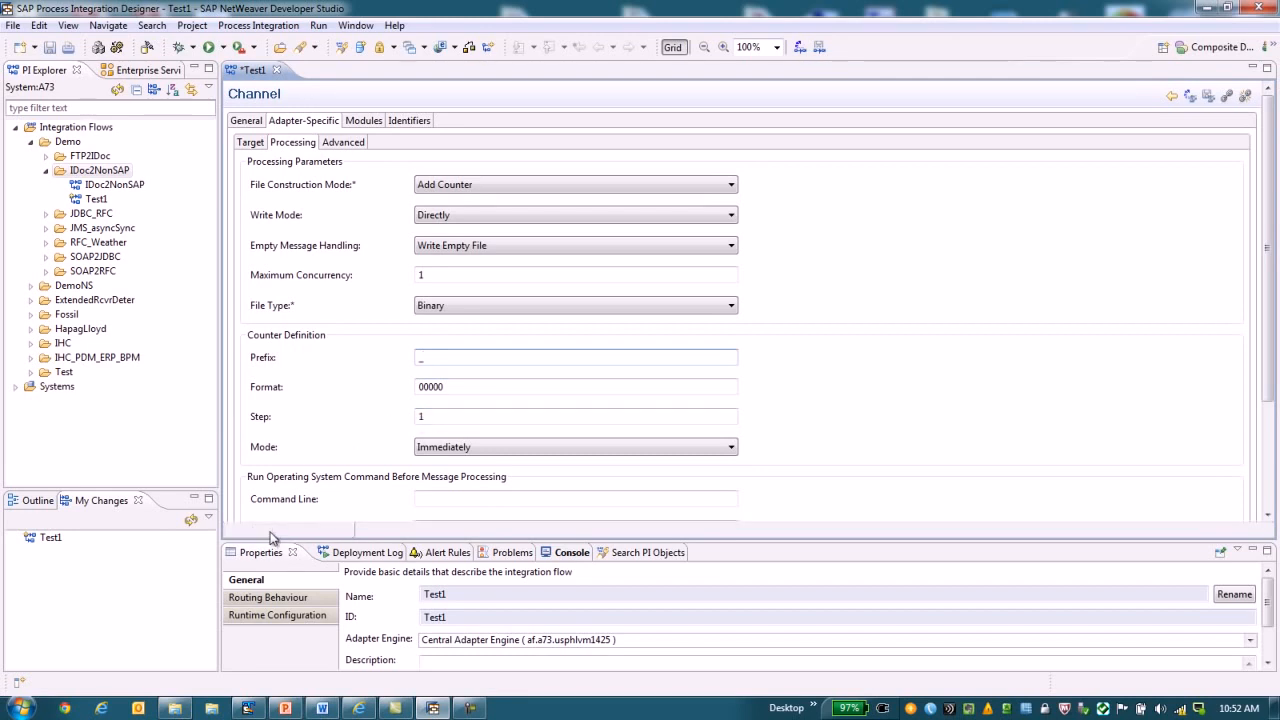
click(270, 531)
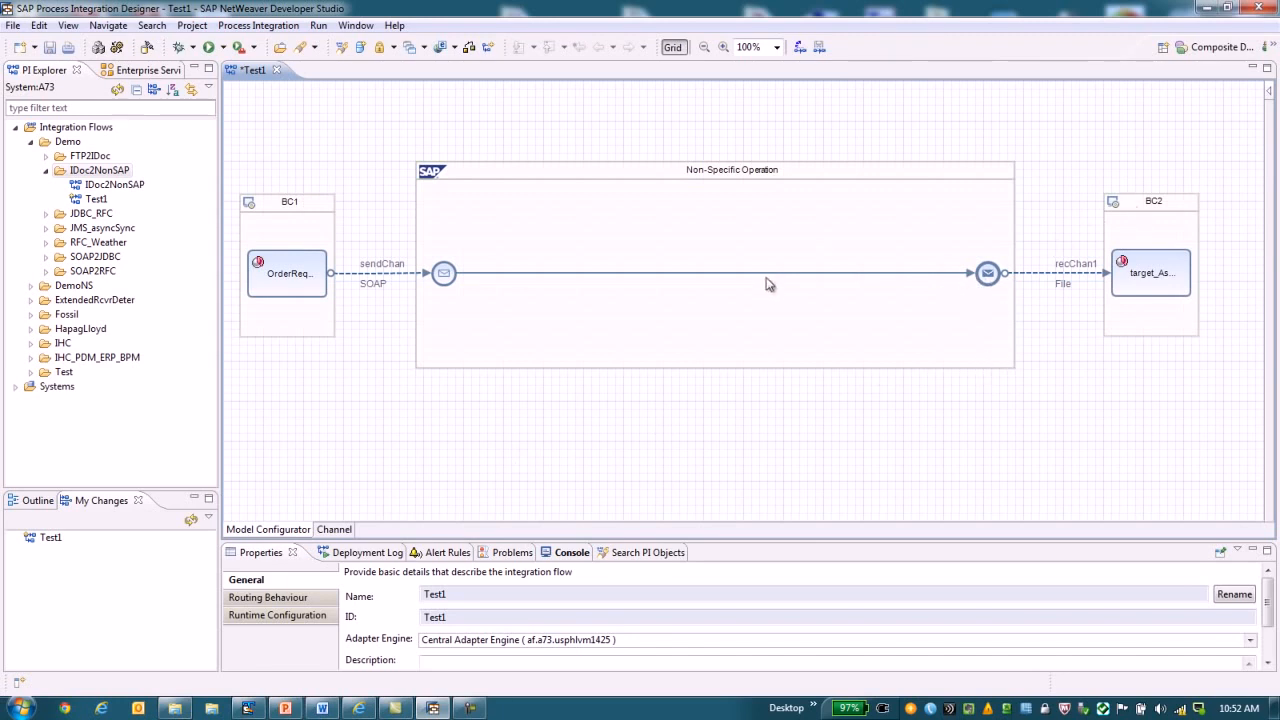
Add a second receiver on the connection between the start and end messages of the Non-Specific Operation.
click(670, 273)
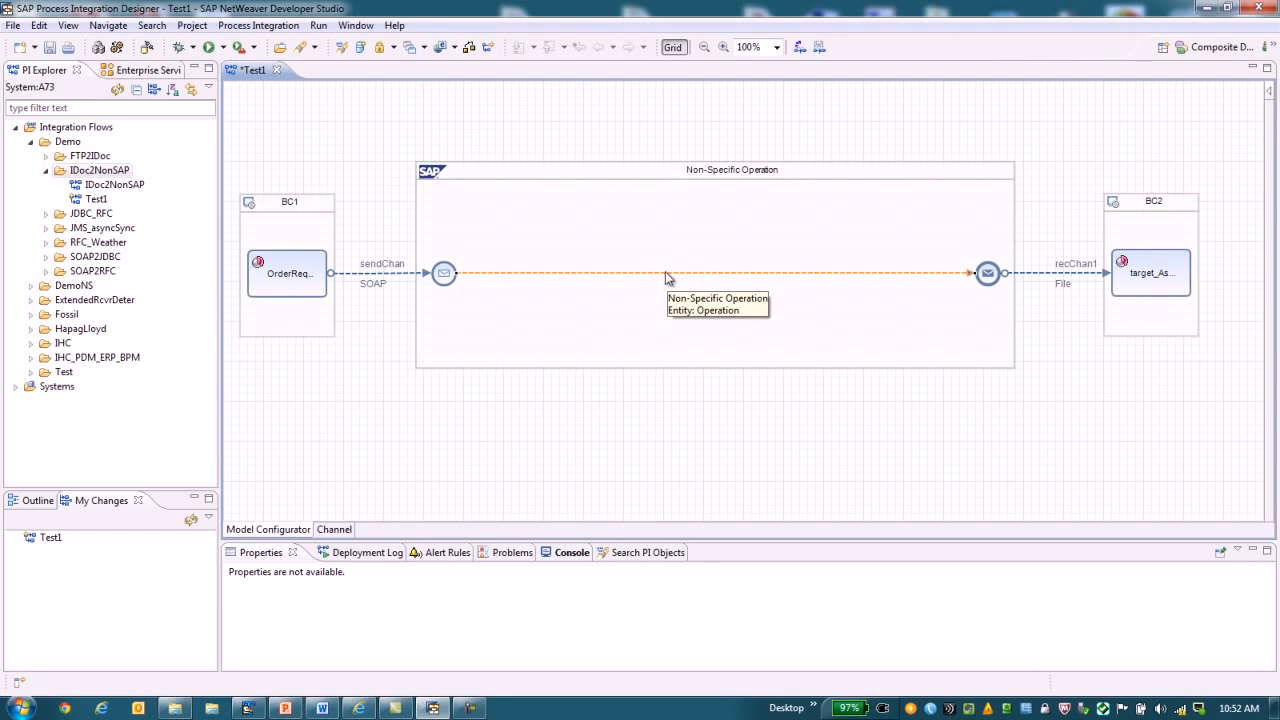
right_click(666, 280)
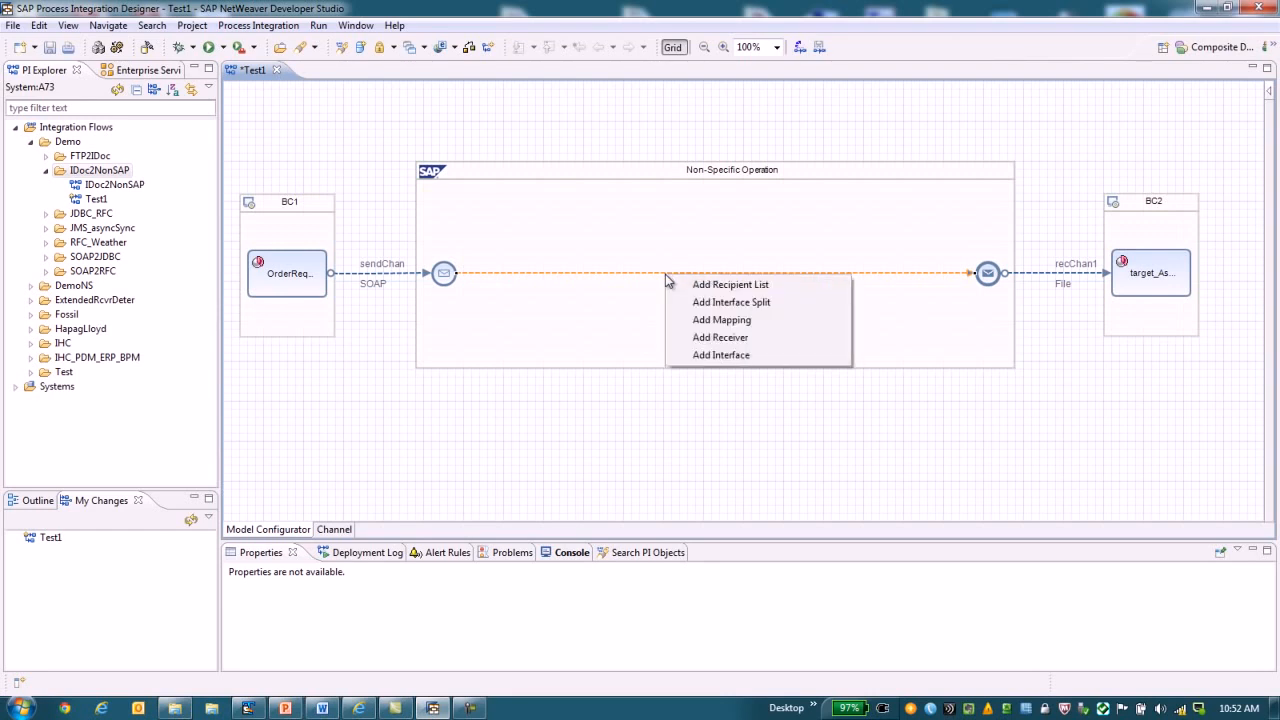
click(725, 340)
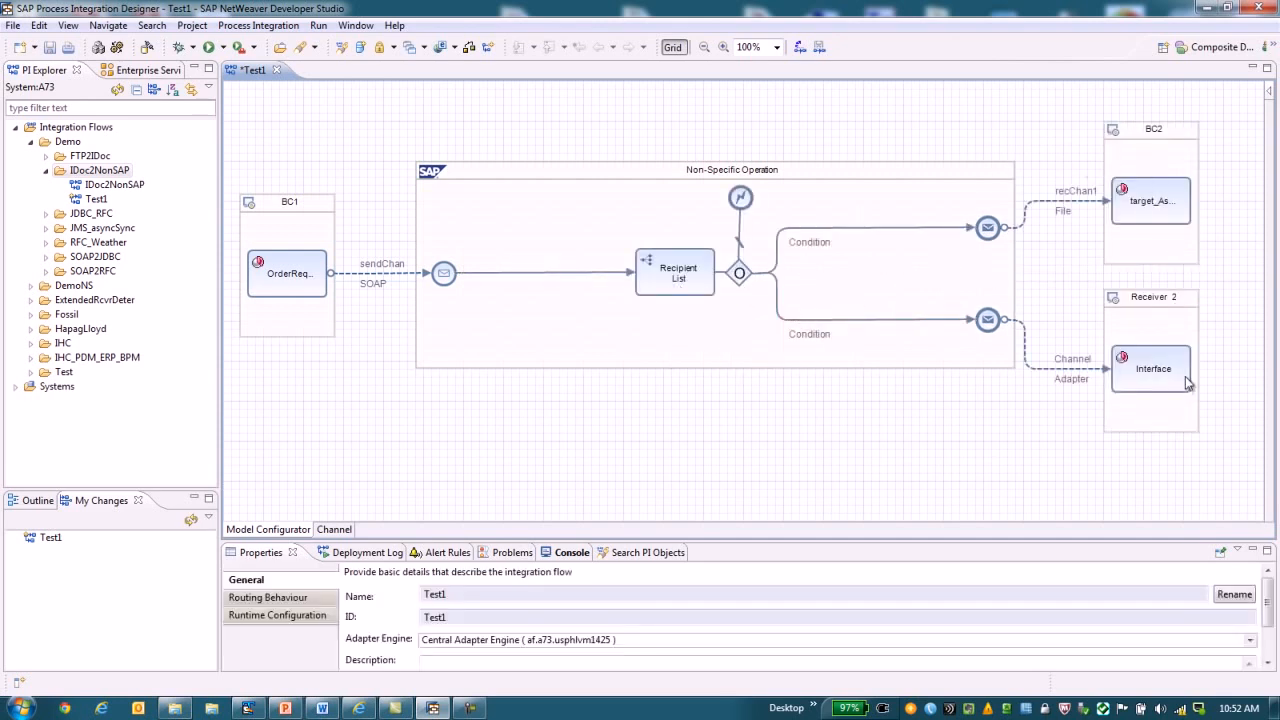
Assign the business component BC3 as the communication component of Receiver 2.
right_click(1147, 305)
click(1150, 311)
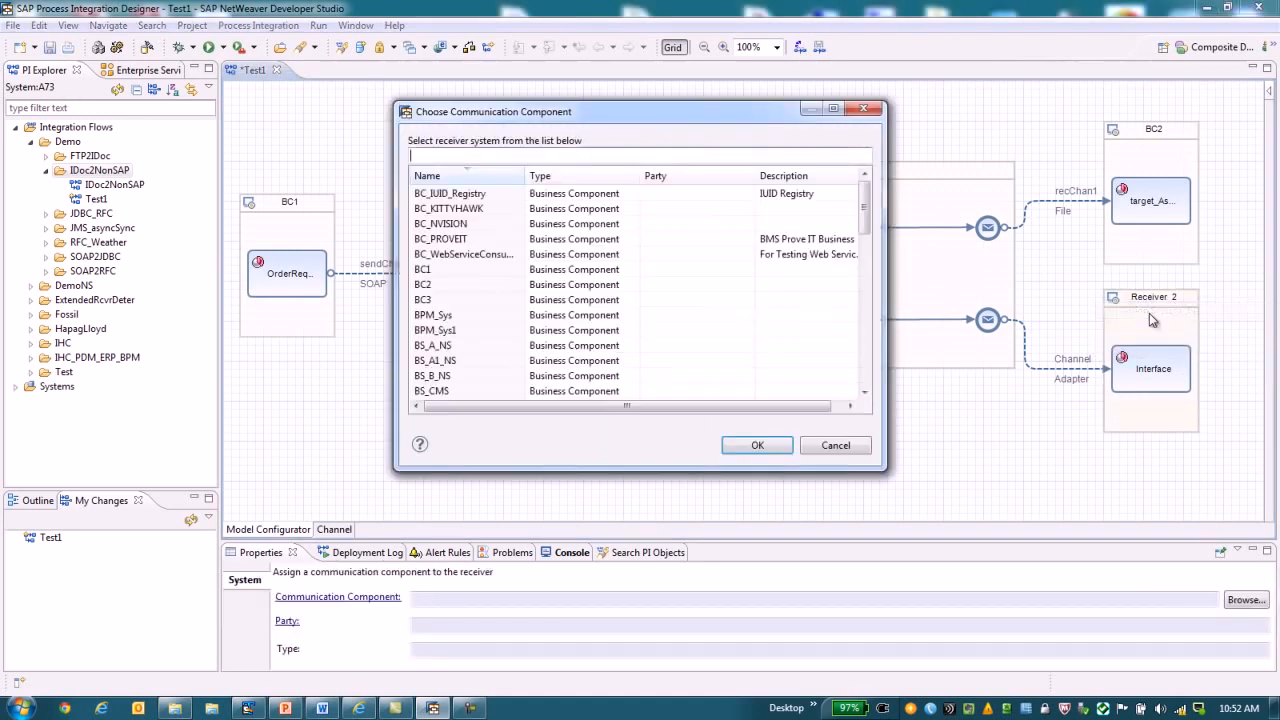
click(435, 301)
double_click(437, 301)
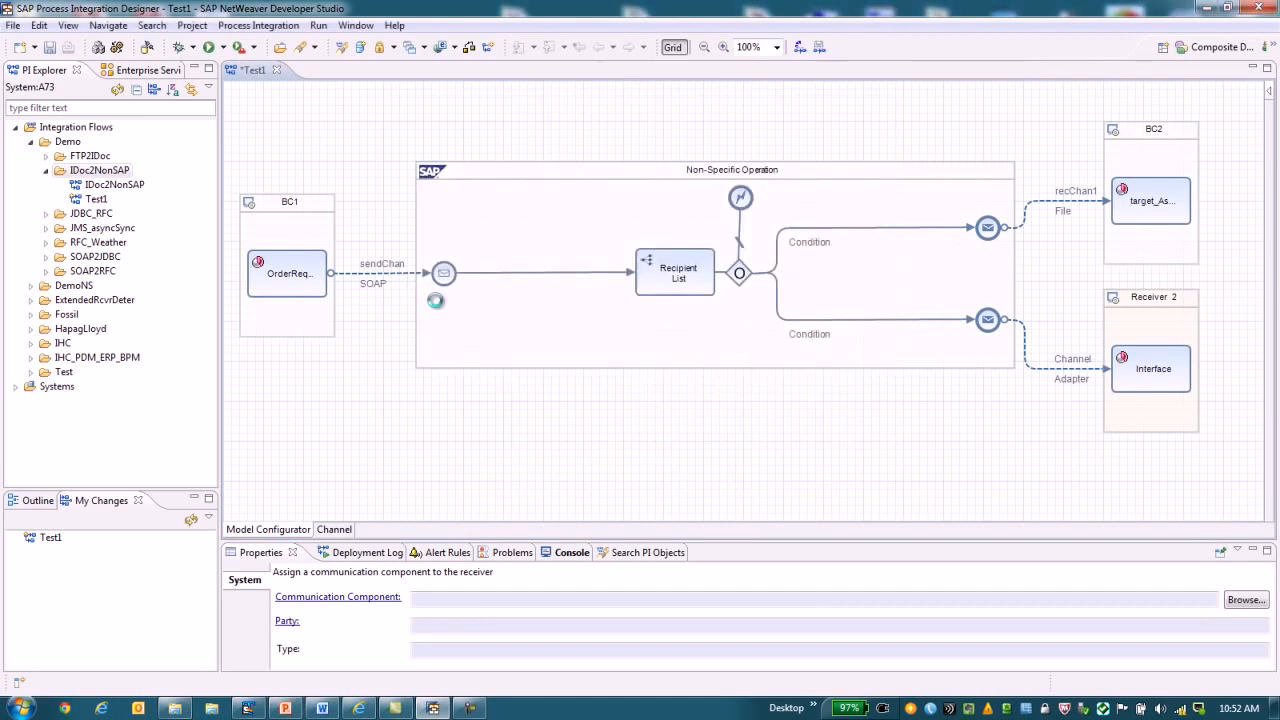
right_click(1157, 378)
click(1155, 383)
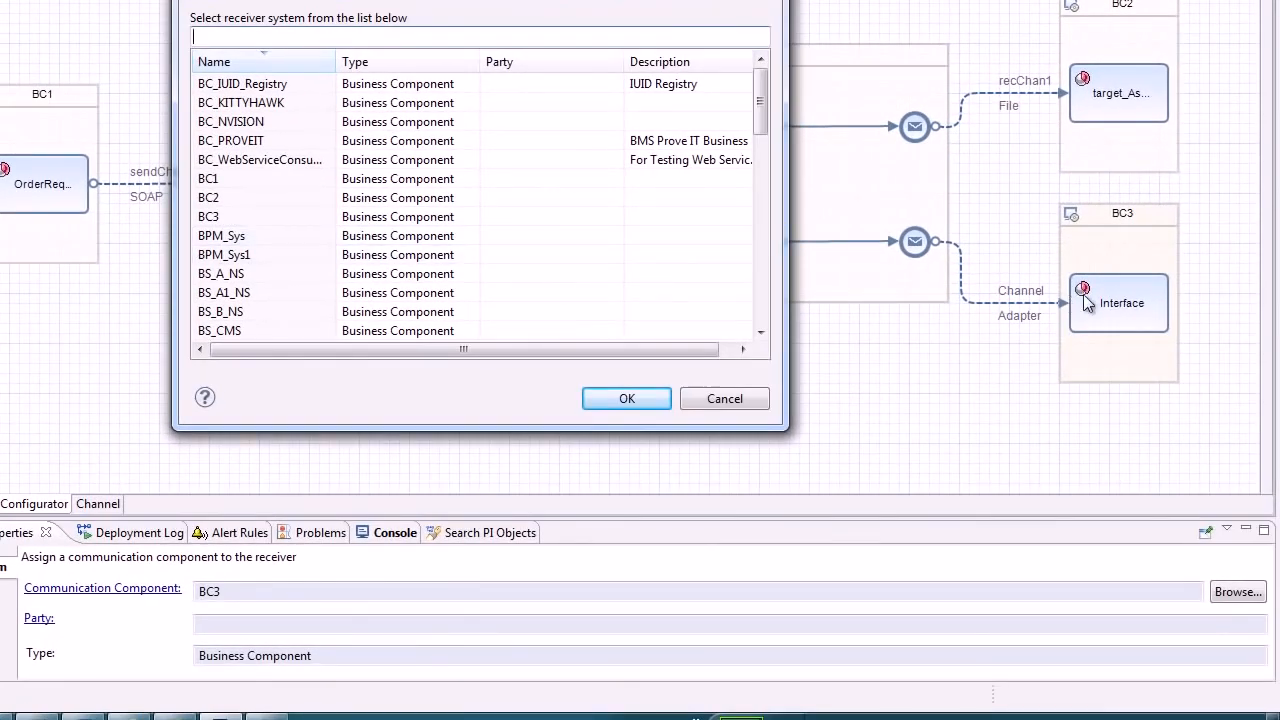
click(705, 399)
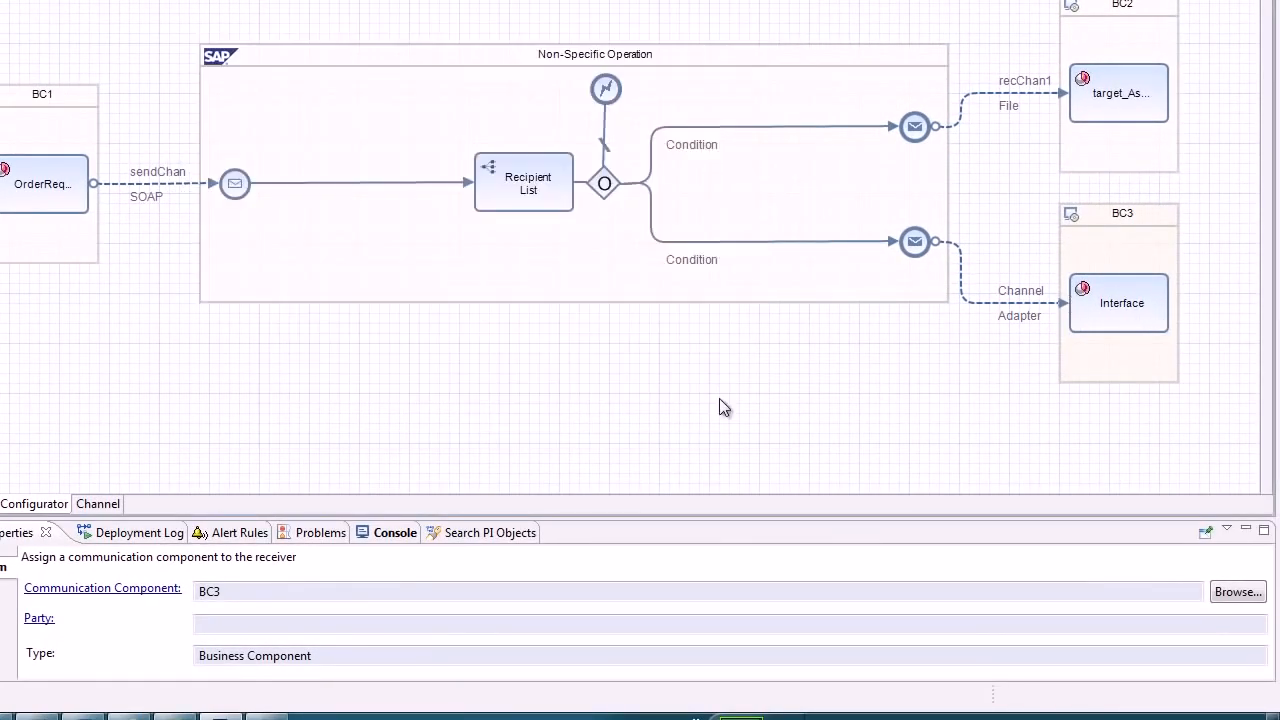
Assign the service interface SI_insertImage_Async_In to the receiver system BC3.
click(1115, 317)
right_click(1118, 318)
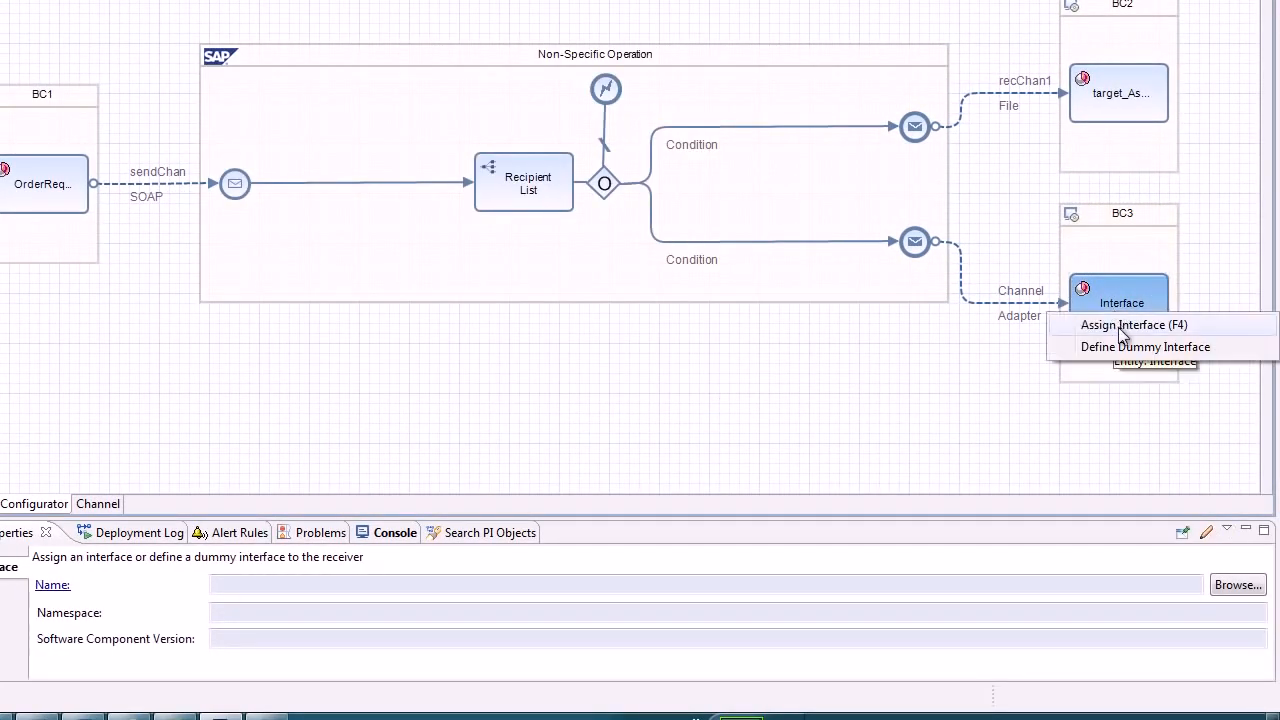
click(1118, 326)
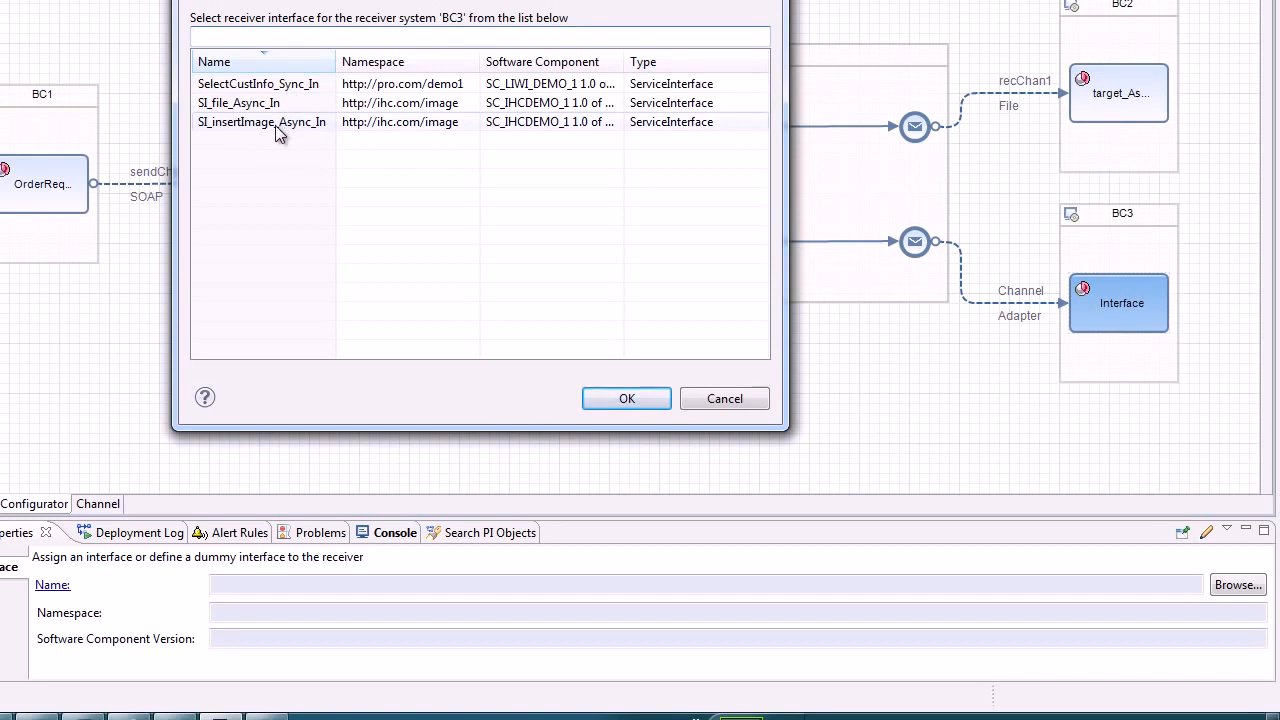
click(275, 124)
click(626, 399)
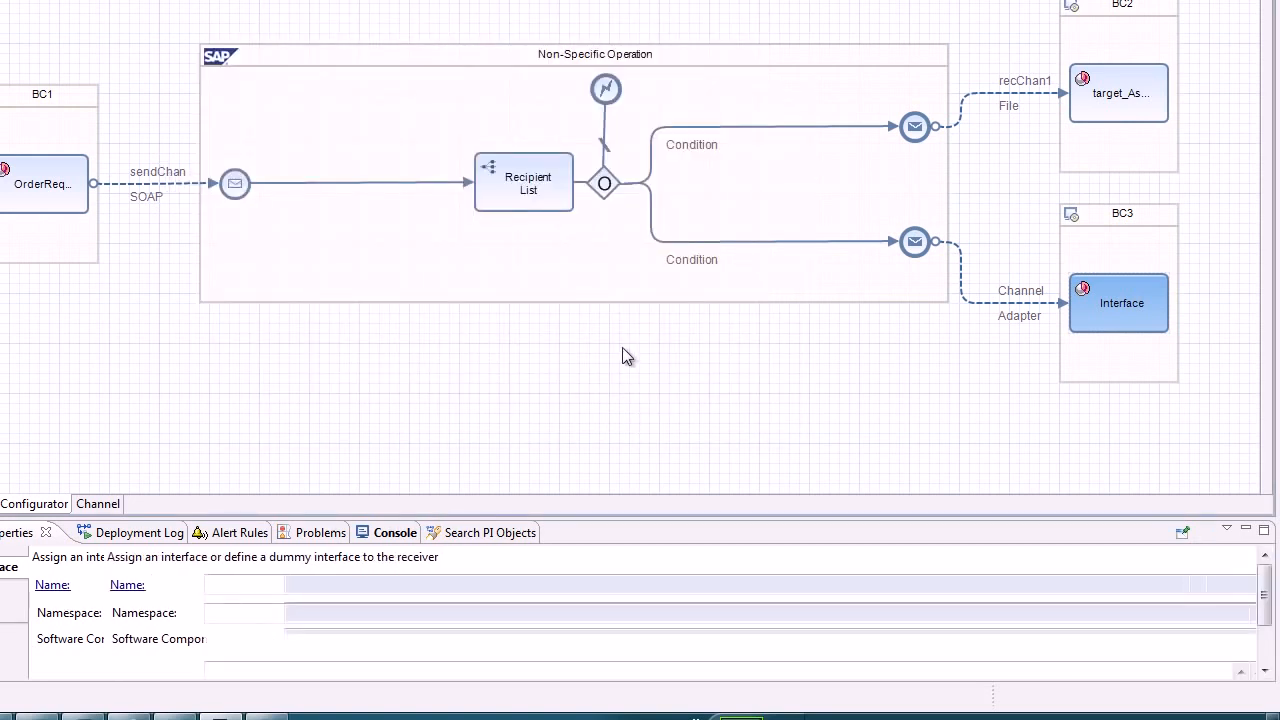
Examine the Recipient List's routing rules, including the condition entry for receiver BC2.
click(526, 196)
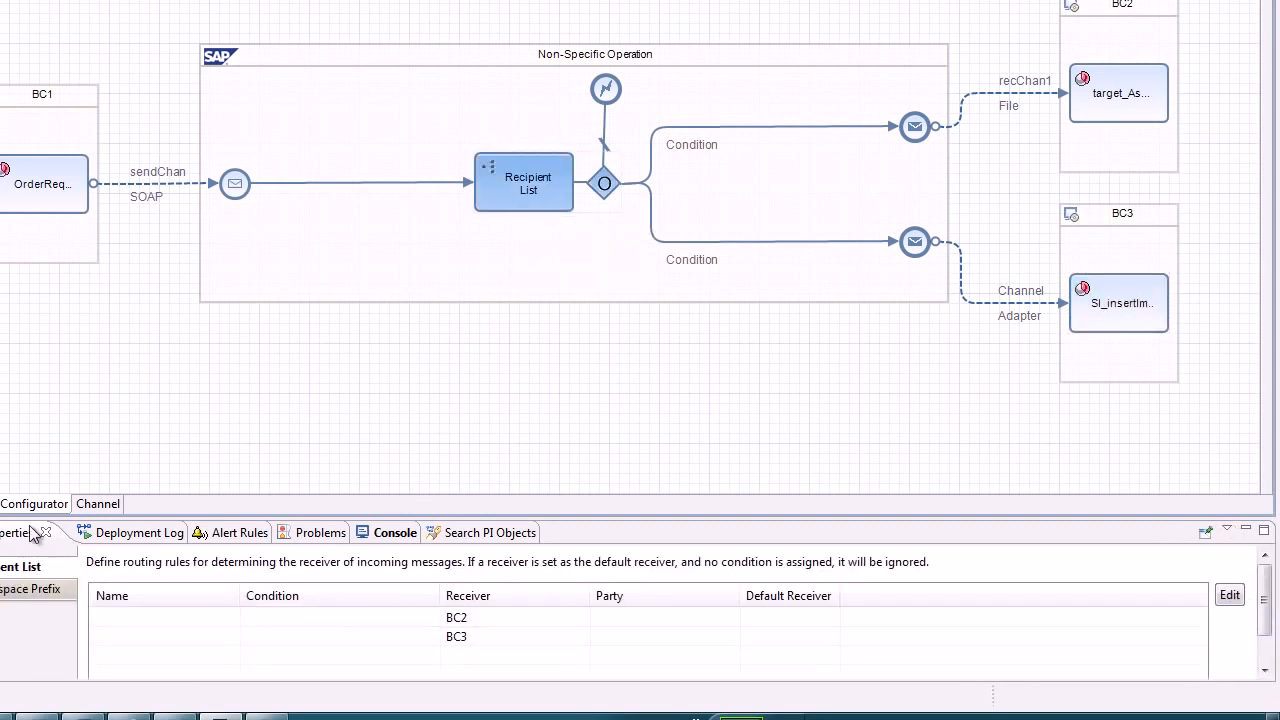
click(386, 618)
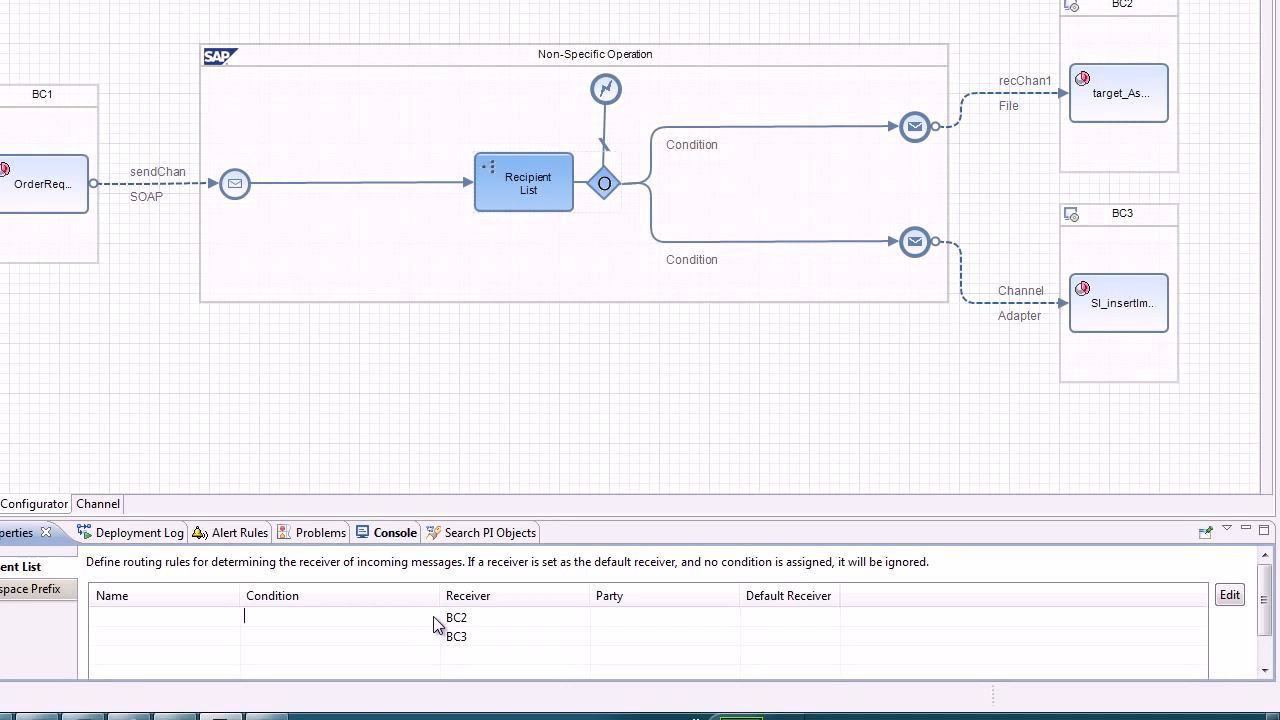
Add a mapping on the branch to BC2 and assign OrderReq__BAPI_PO_Create_async to it.
click(755, 128)
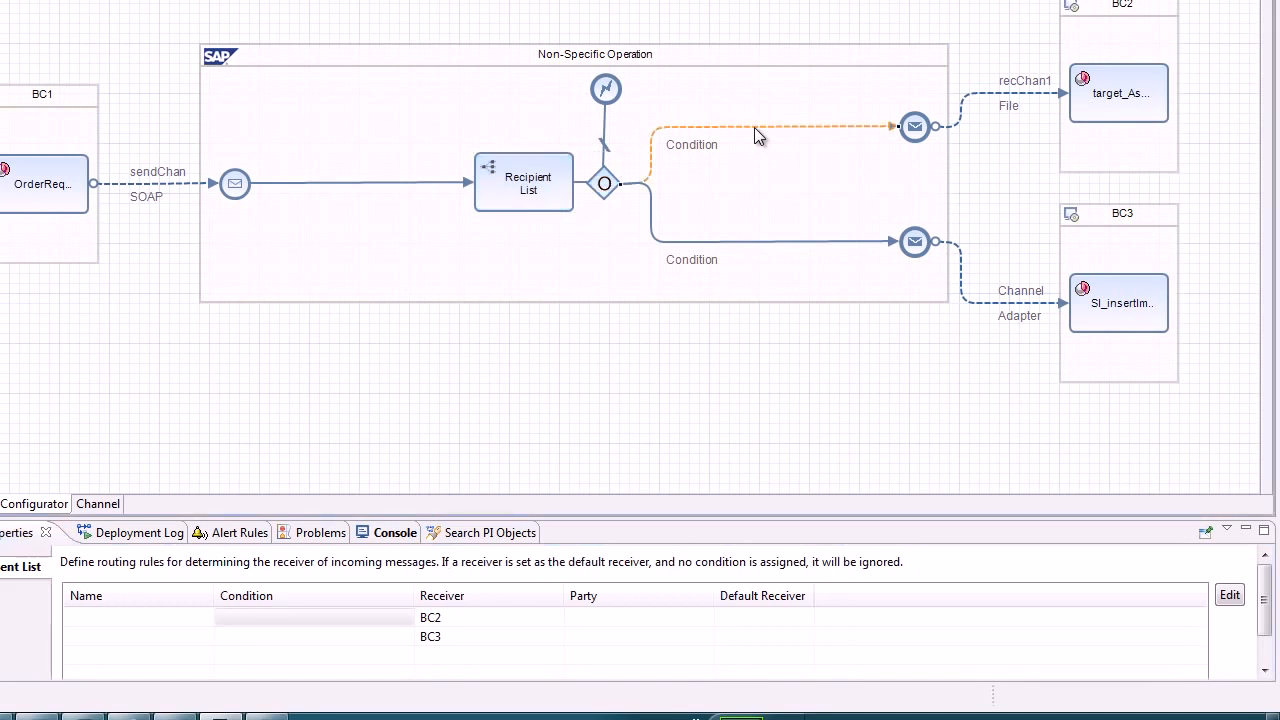
right_click(754, 127)
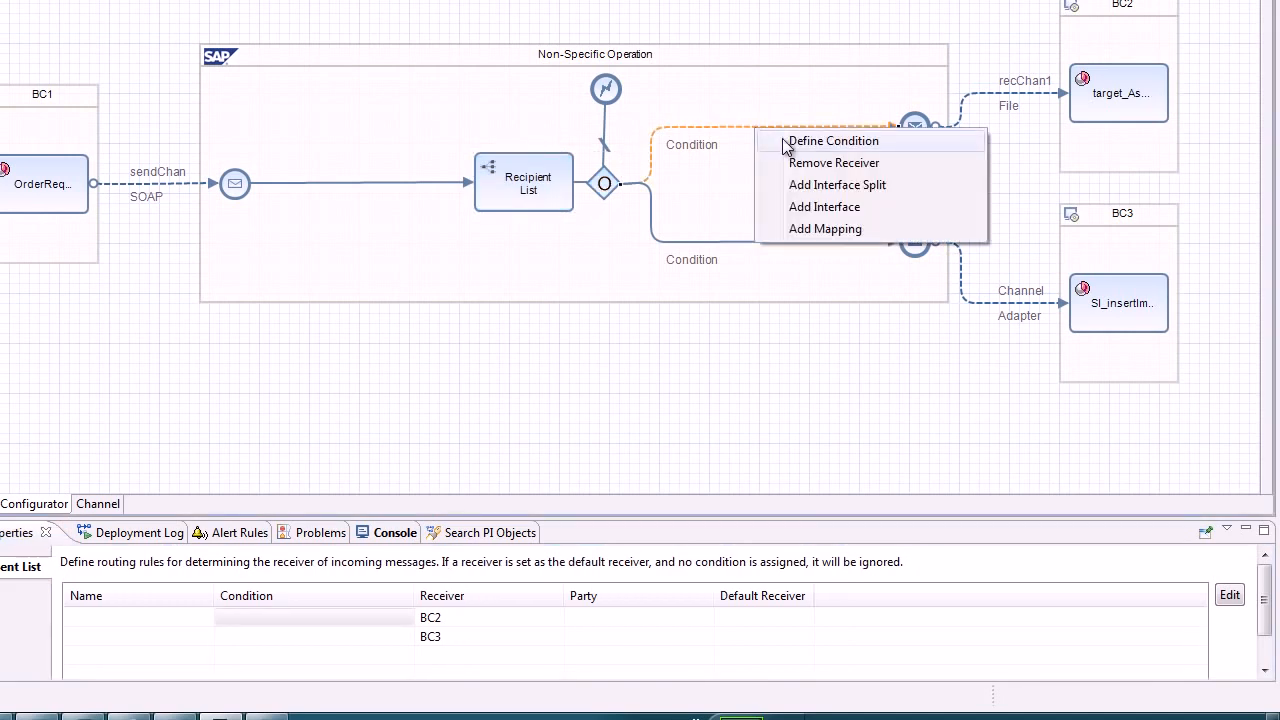
click(809, 230)
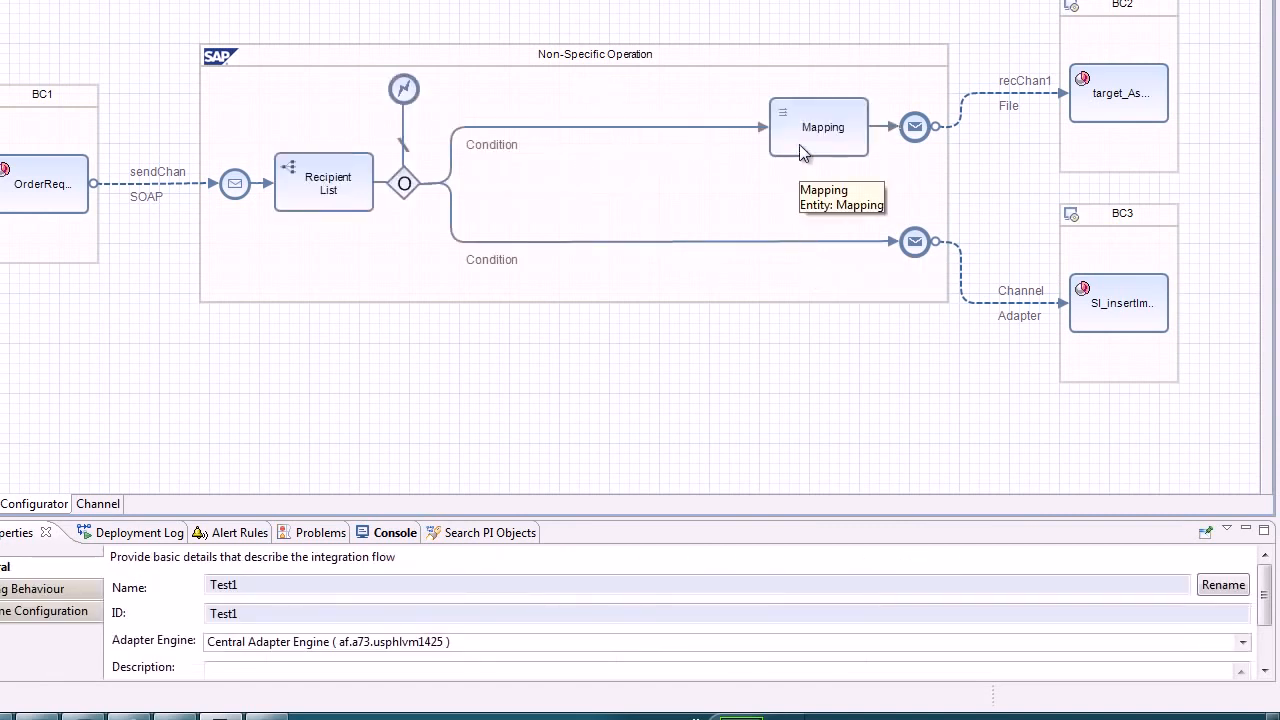
right_click(798, 144)
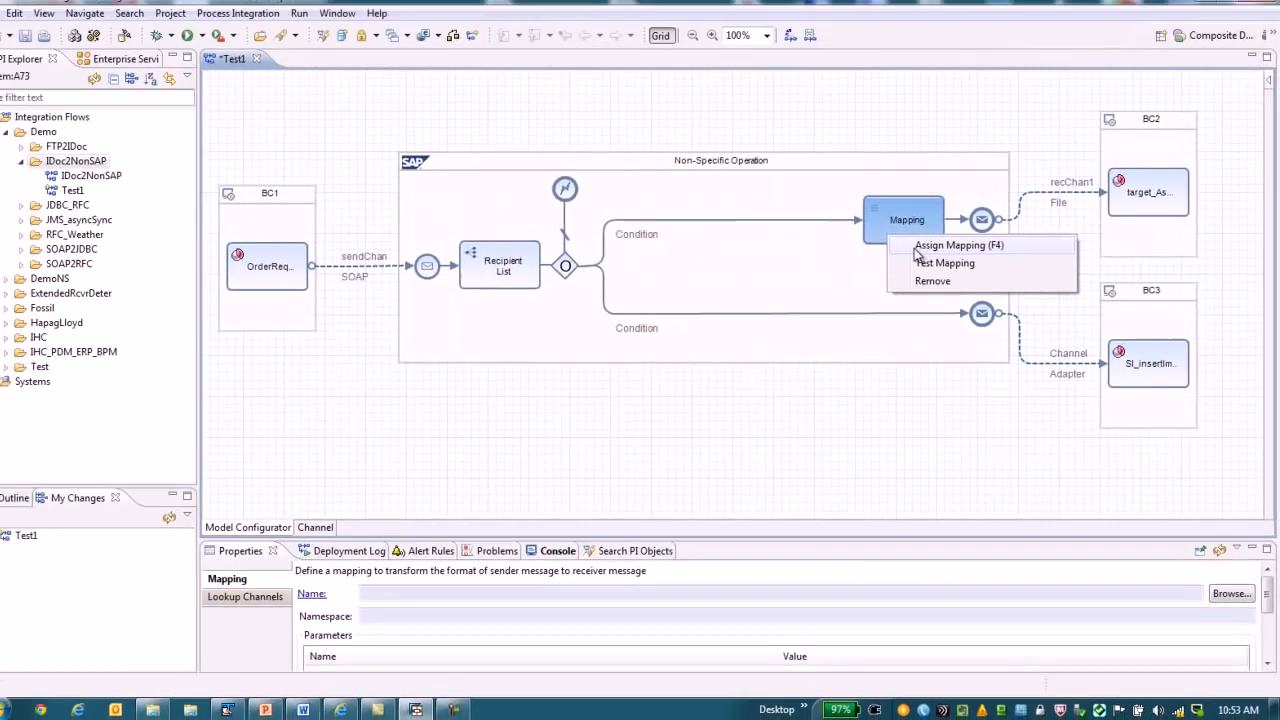
click(855, 181)
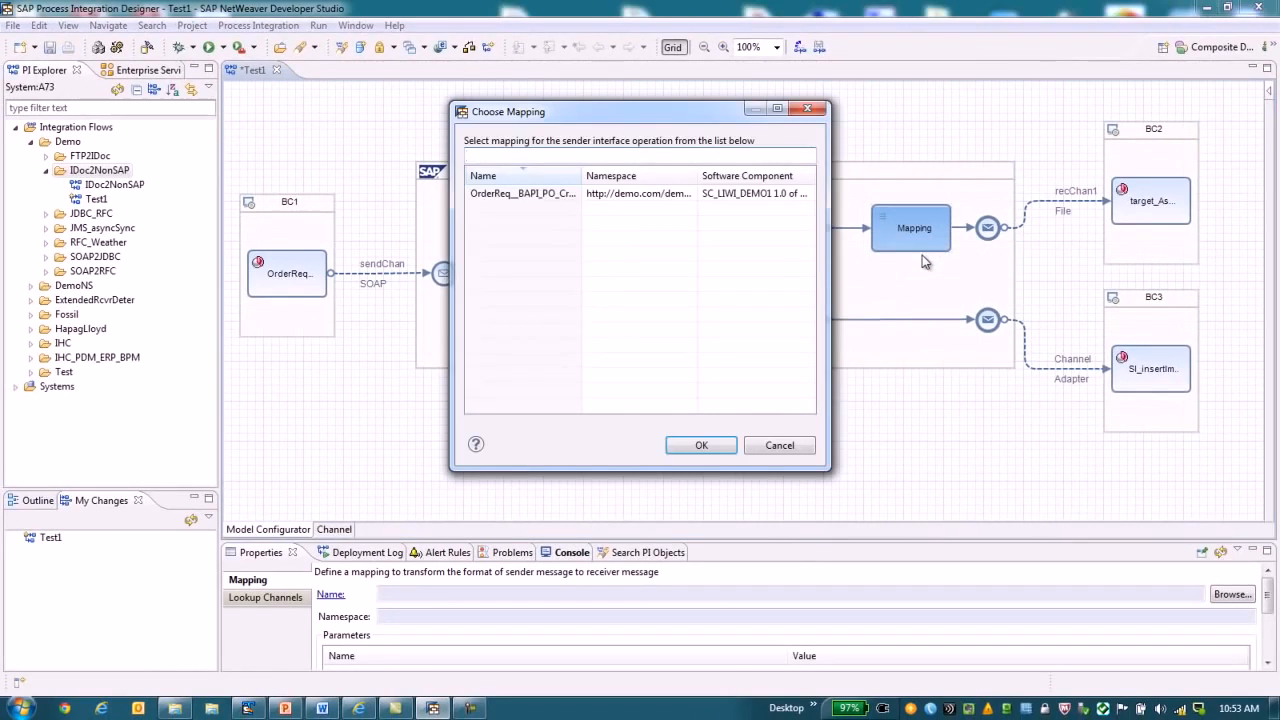
double_click(533, 195)
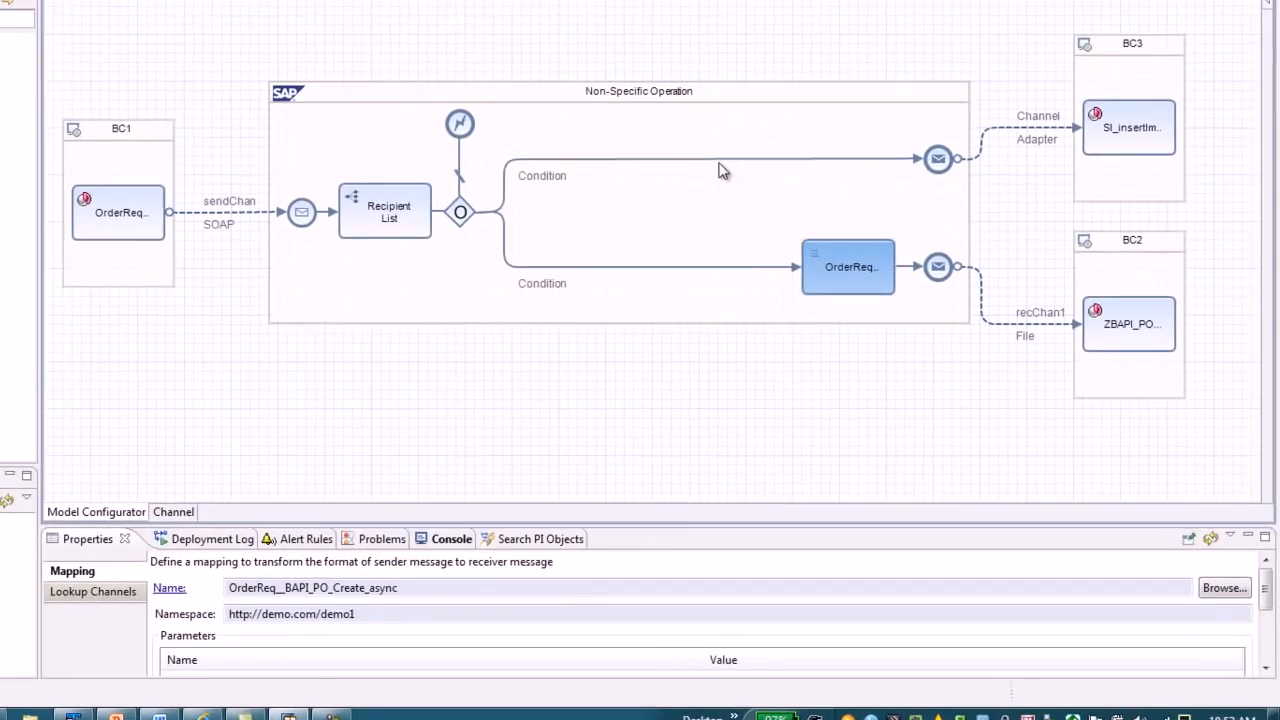
Add a mapping on the branch to BC3 and assign the OrderReq__BAPI_PO_Create_async mapping to it.
right_click(718, 159)
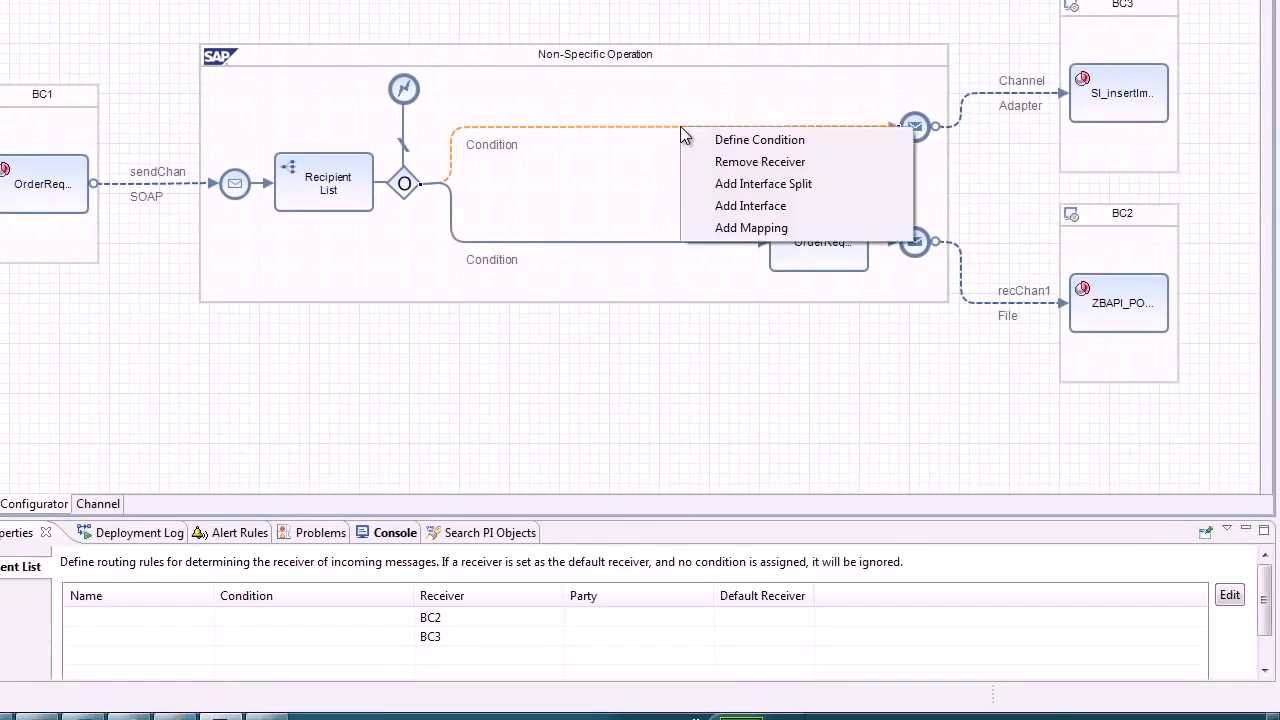
click(752, 229)
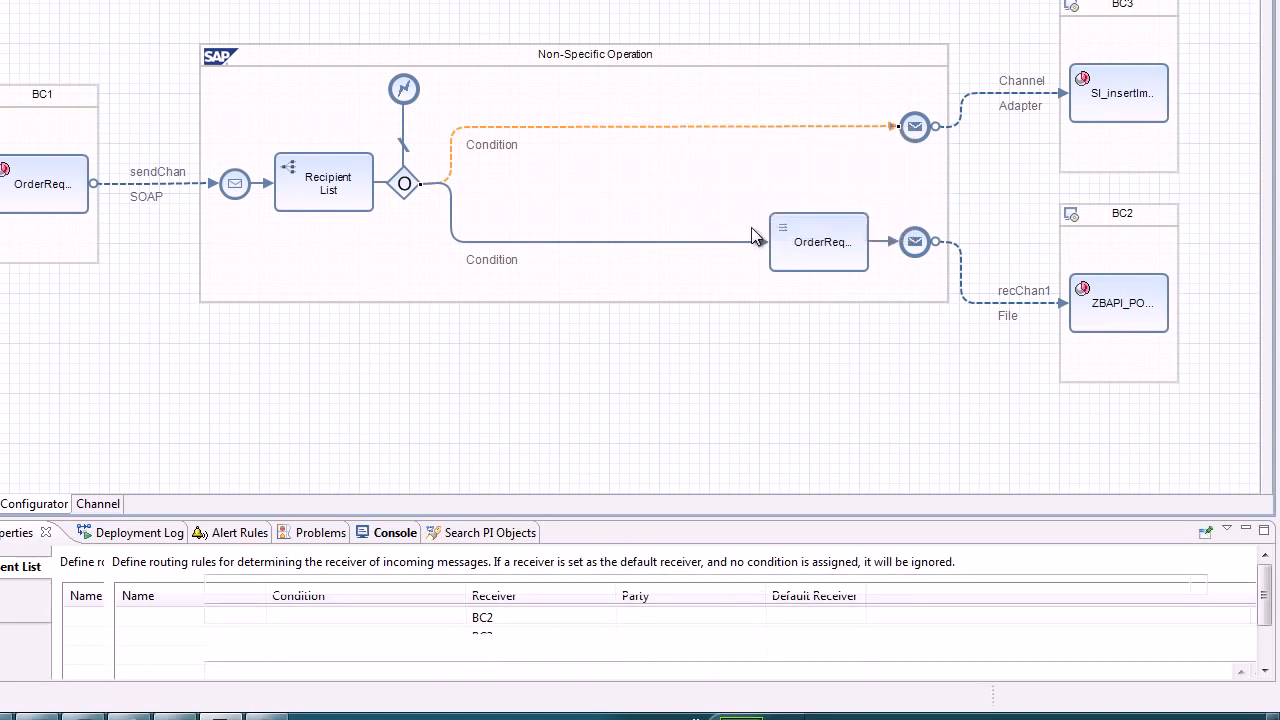
right_click(800, 145)
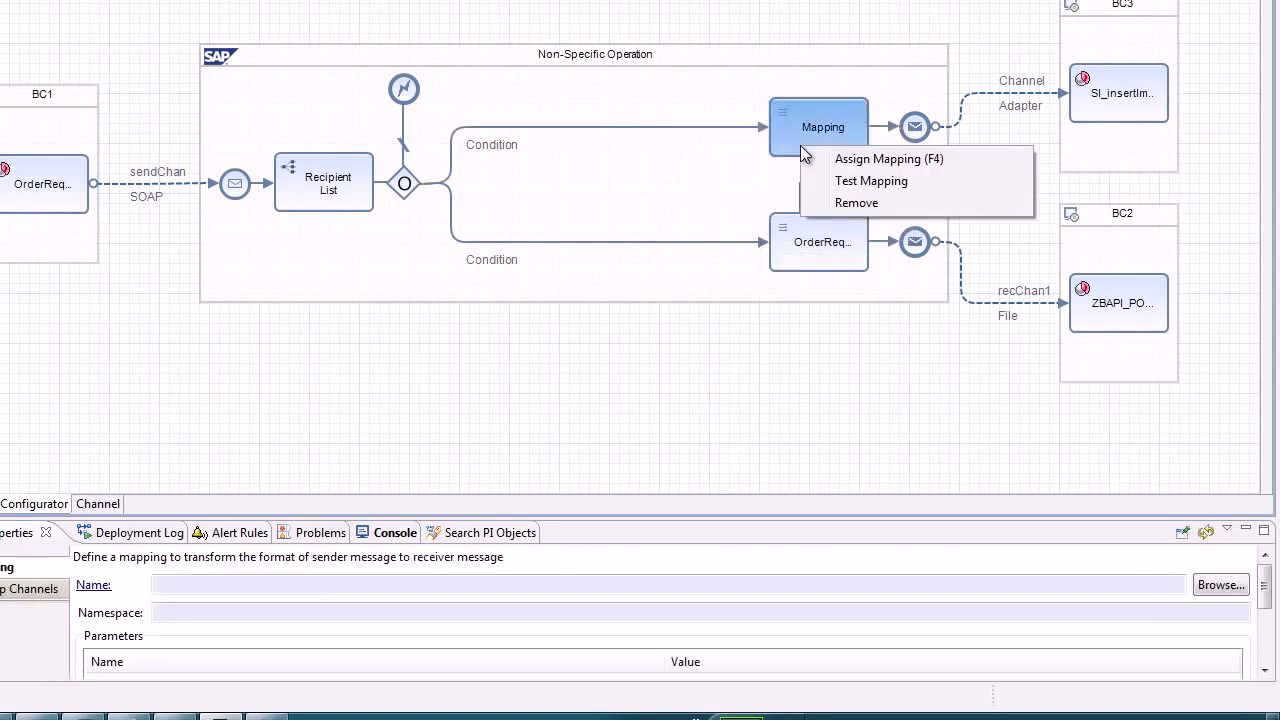
click(841, 160)
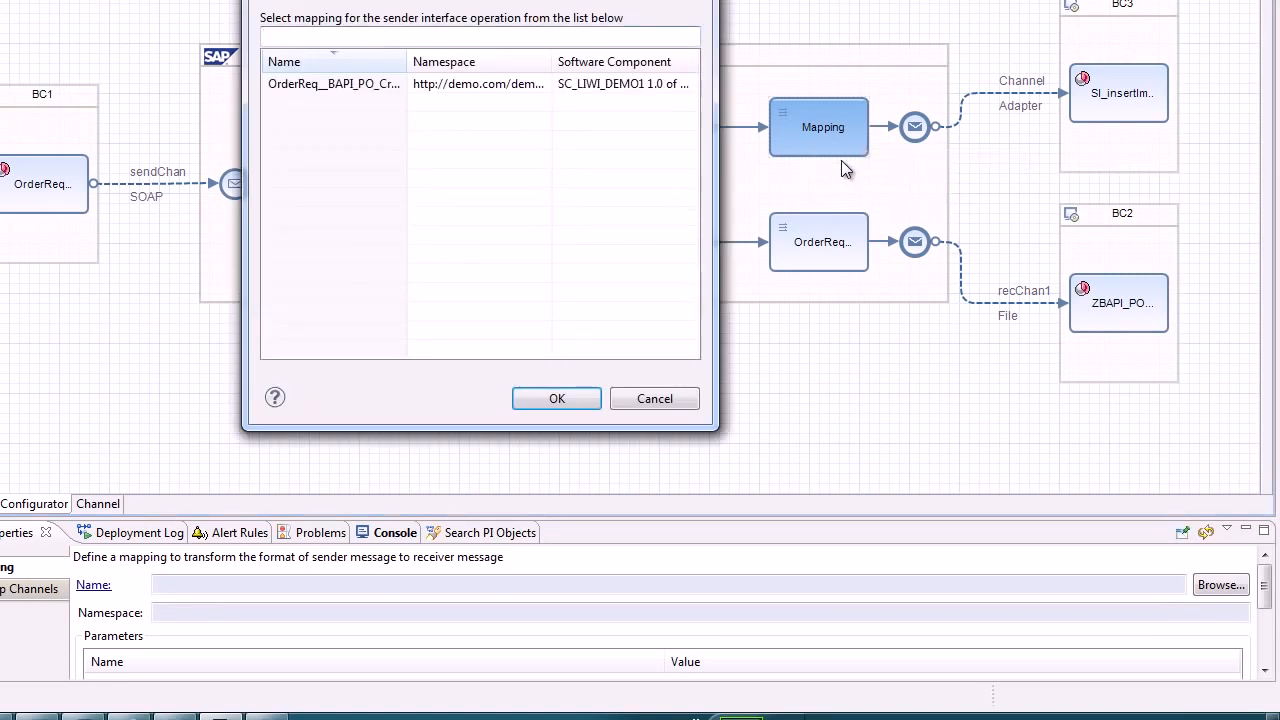
double_click(350, 84)
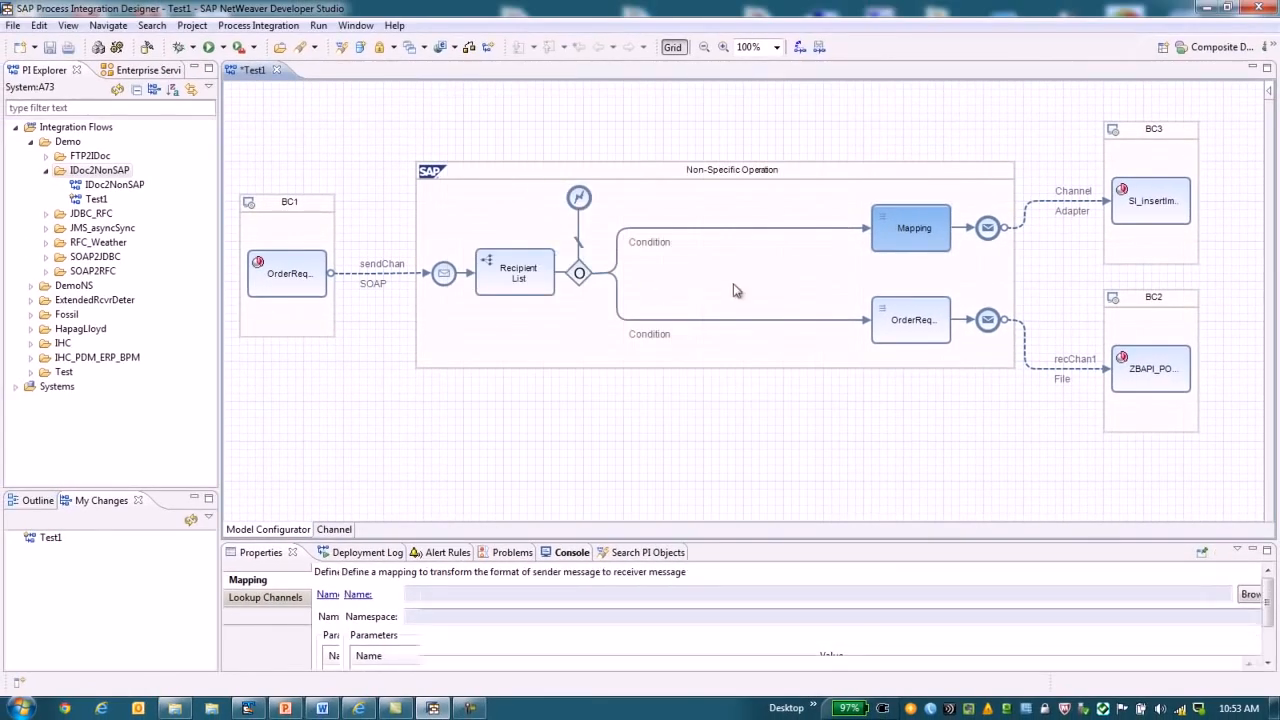